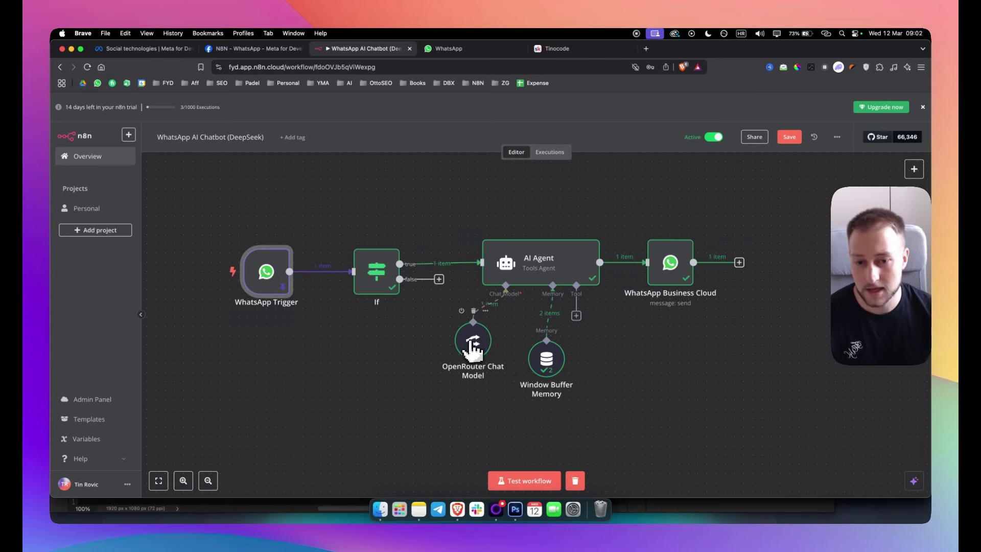
- Look over the existing DeepSeek chatbot workflow, from the WhatsApp Trigger through the If and AI Agent nodes to WhatsApp Business Cloud
left_click_drag(472, 350, 462, 354)
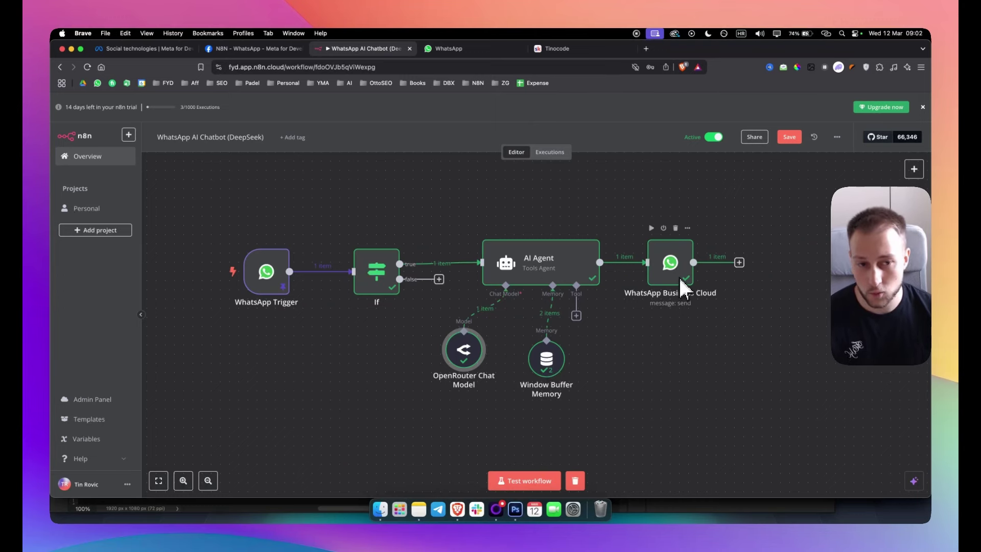
scroll(680, 358, "down", 3)
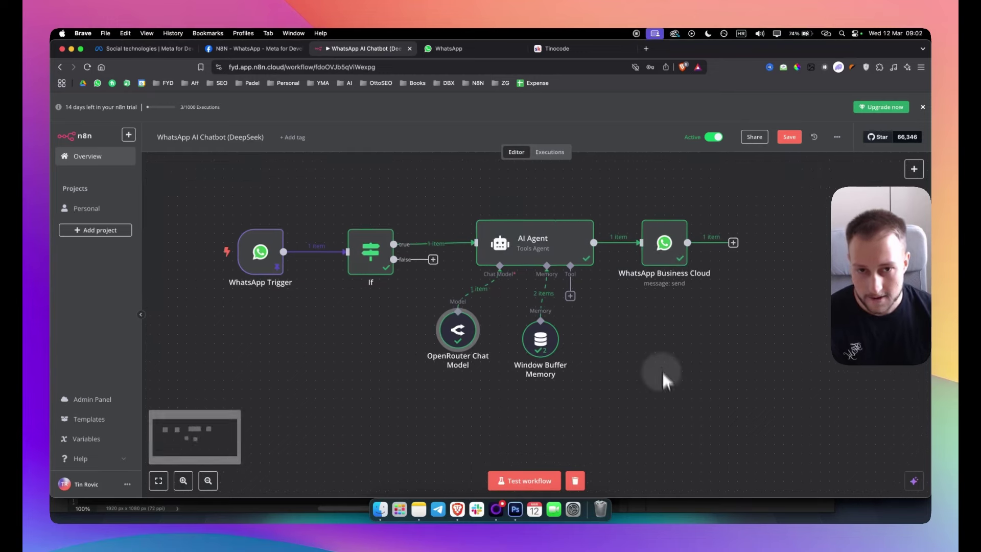
scroll(675, 365, "right", 3)
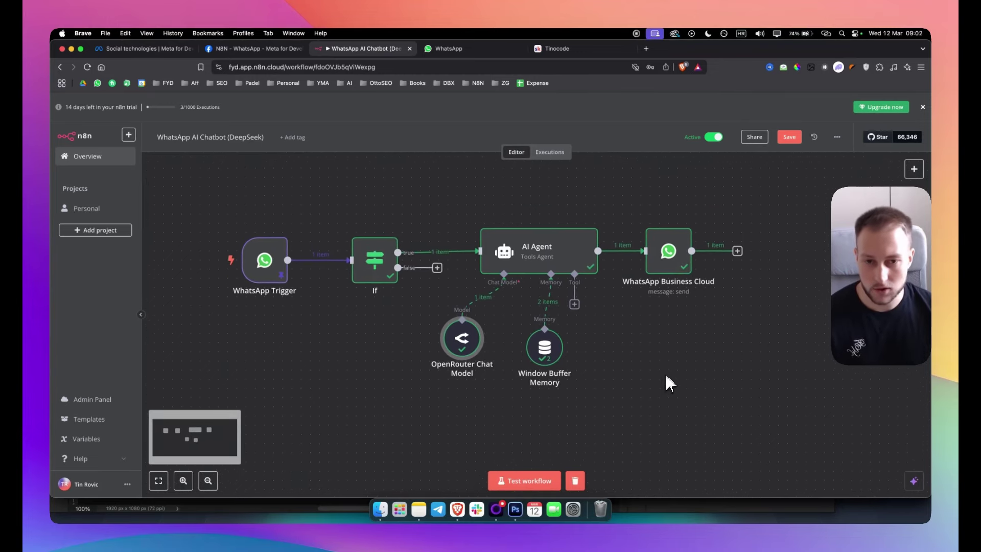
scroll(665, 372, "up", 3)
scroll(671, 396, "down", 2)
scroll(671, 389, "left", 1)
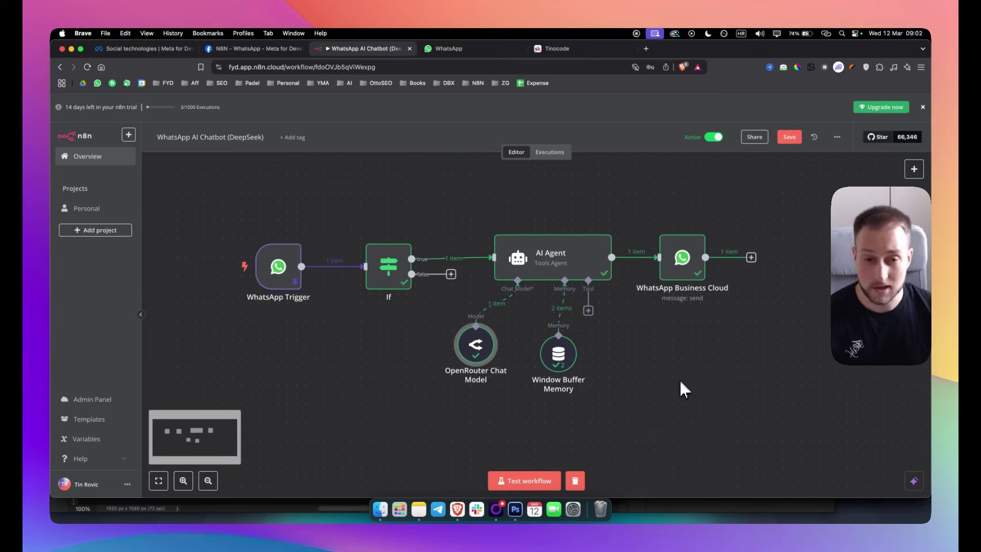
scroll(670, 380, "up", 2)
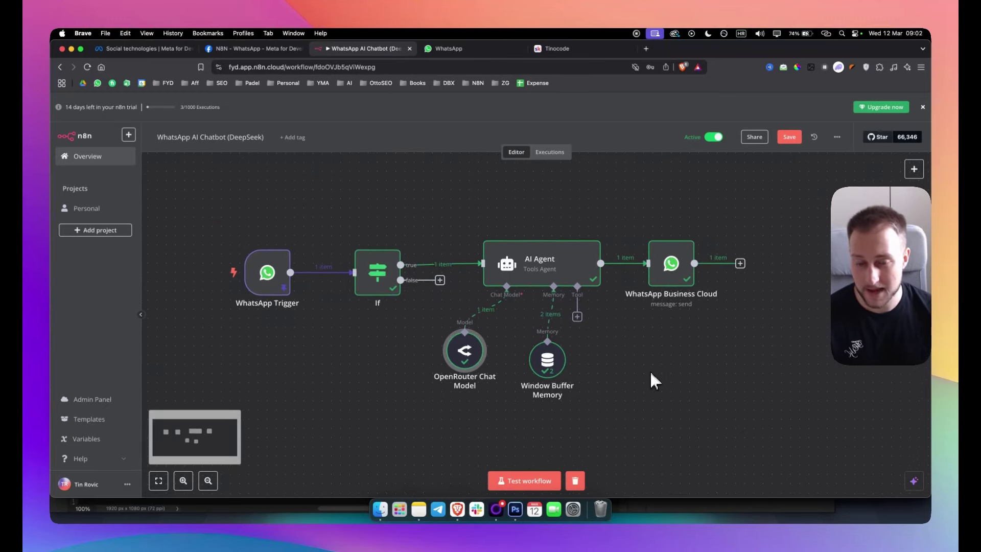
left_click_drag(651, 372, 647, 321)
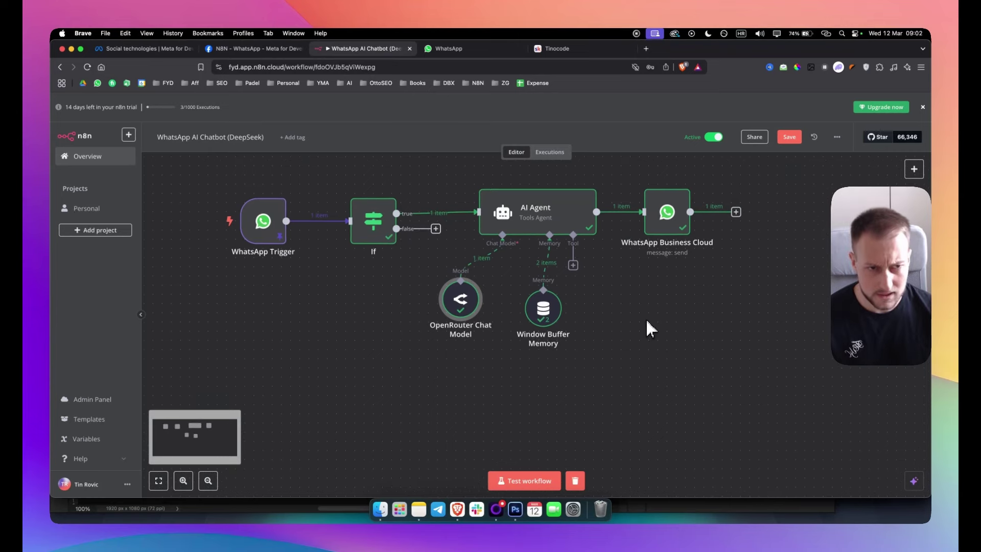
left_click_drag(691, 369, 691, 359)
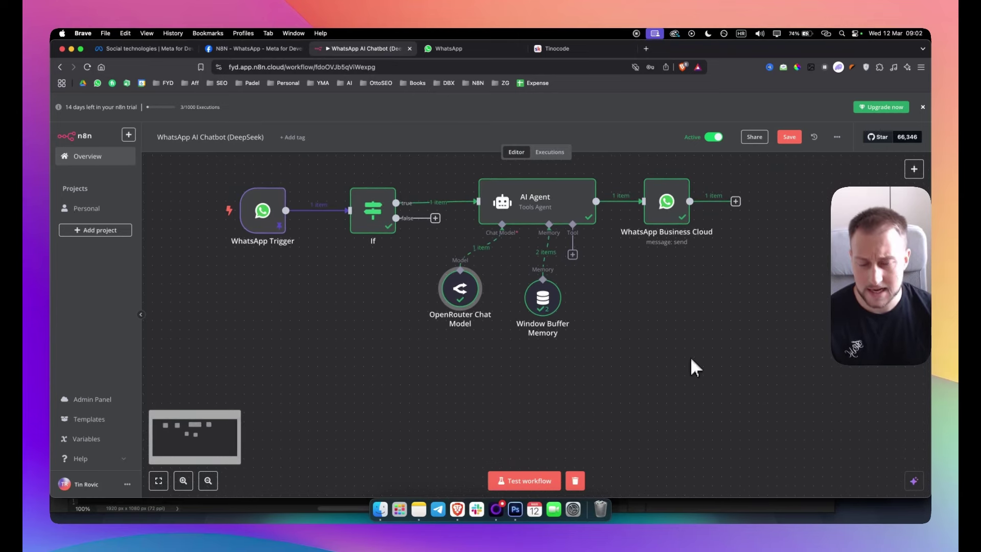
left_click_drag(598, 330, 599, 367)
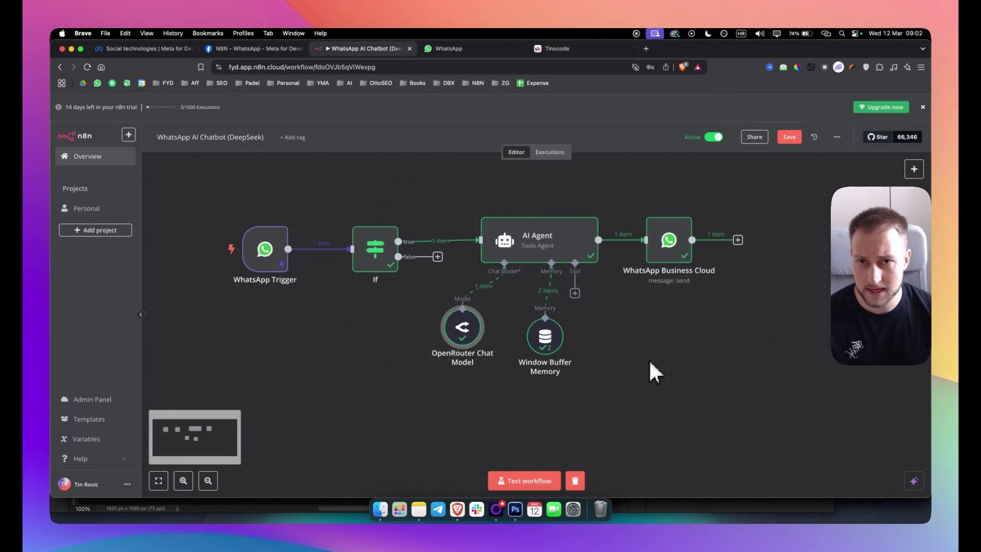
- Run the chatbot workflow as a test and send the message "Hello" to the test number in WhatsApp Web
left_click(459, 48)
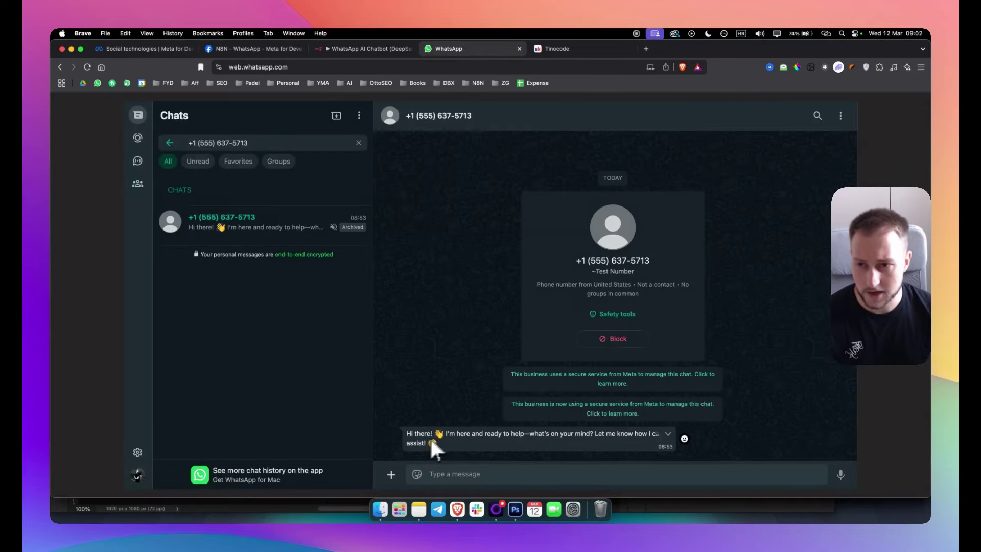
left_click(364, 49)
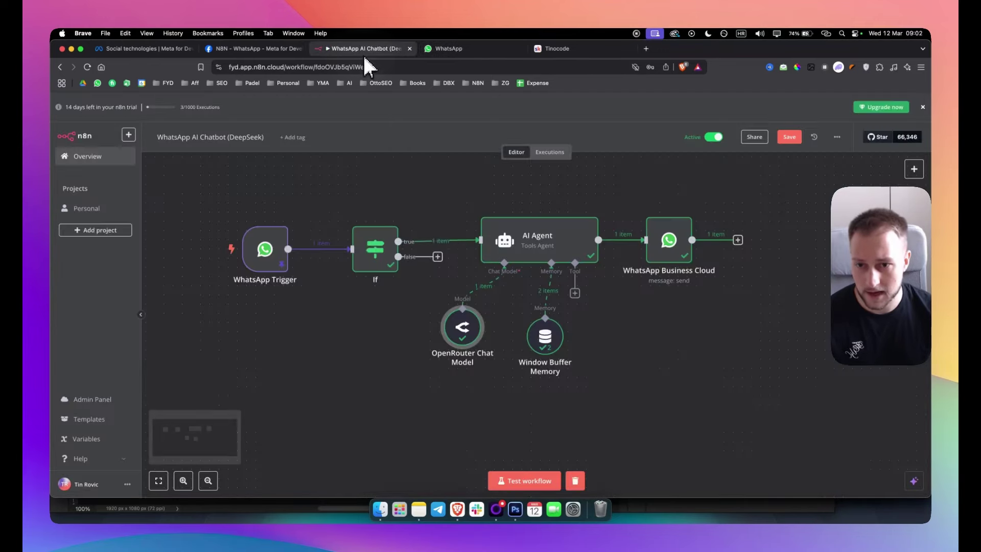
left_click(517, 482)
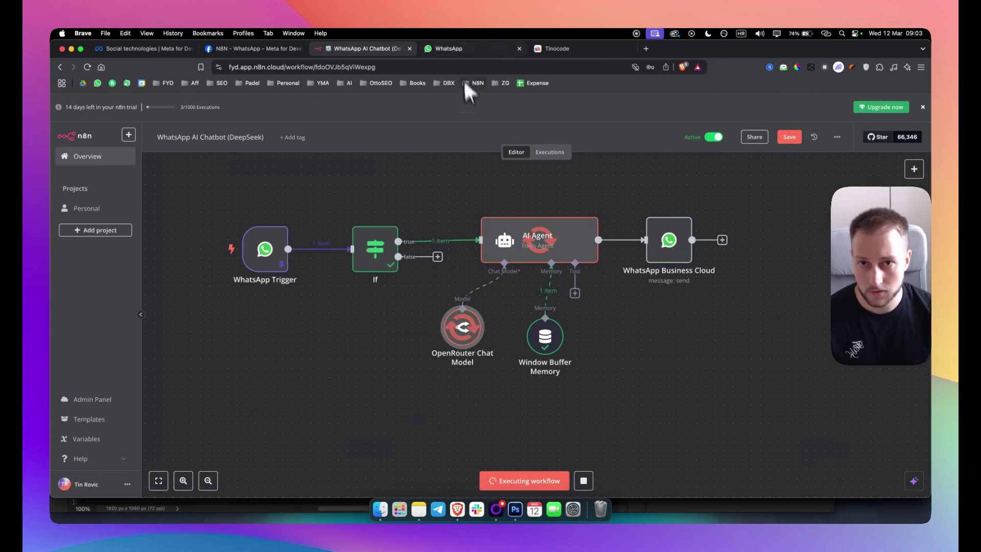
left_click(458, 48)
type("Hell")
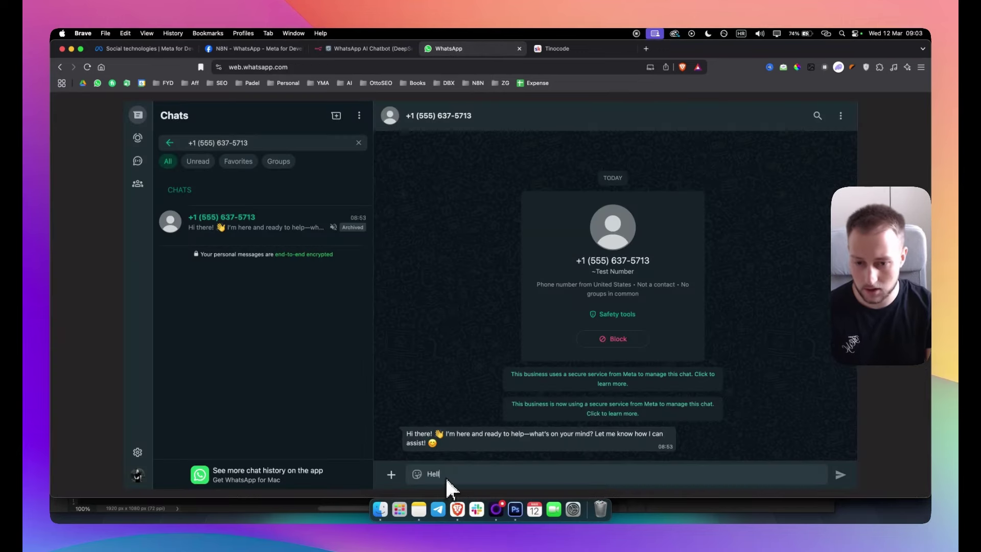
type("o")
key("Return")
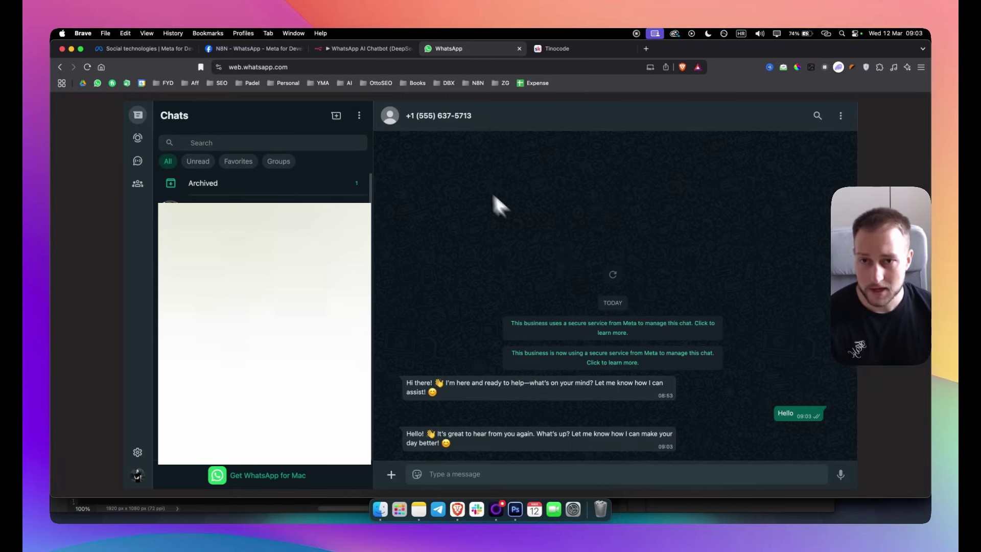
- Duplicate the n8n workflow's browser tab and place the copy before the original
left_click(370, 55)
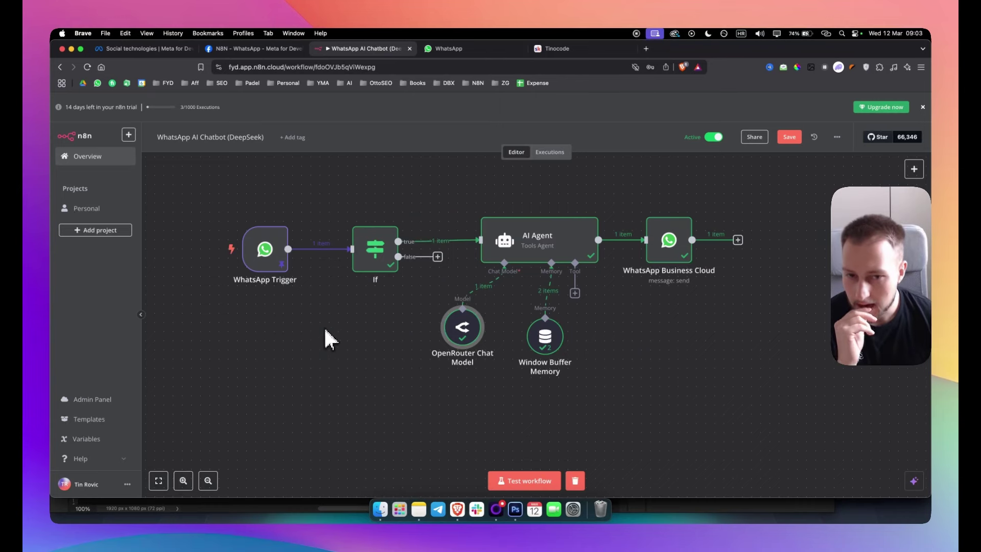
left_click_drag(637, 390, 632, 343)
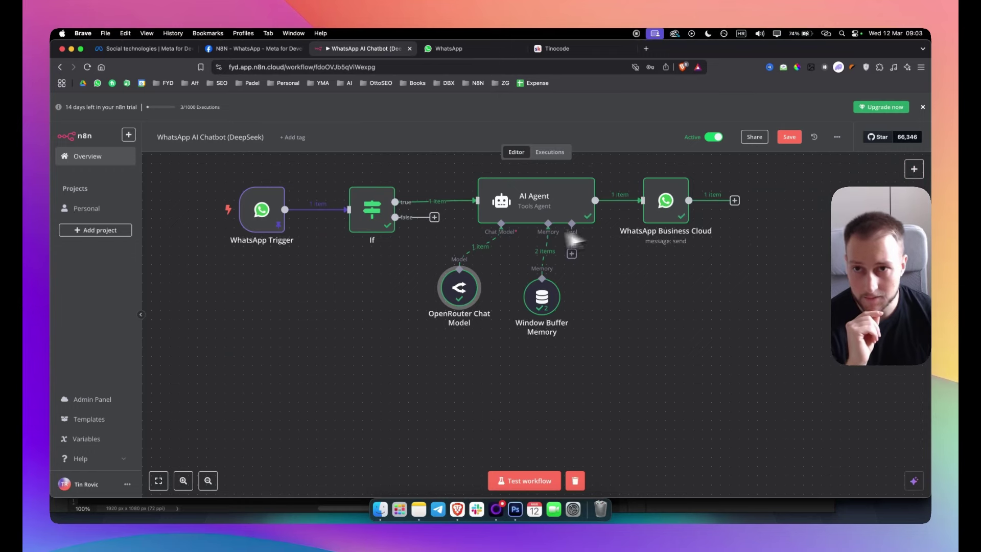
right_click(369, 51)
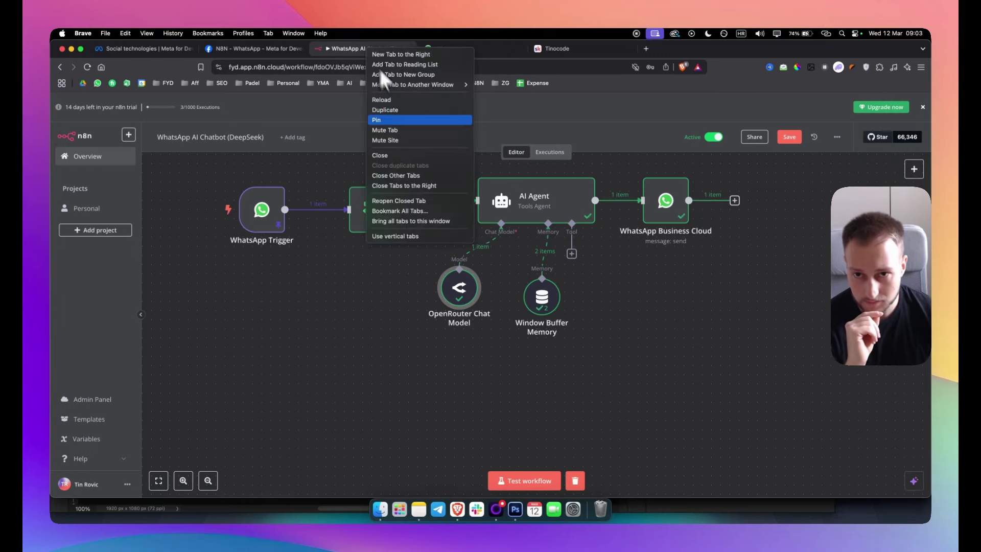
left_click(401, 112)
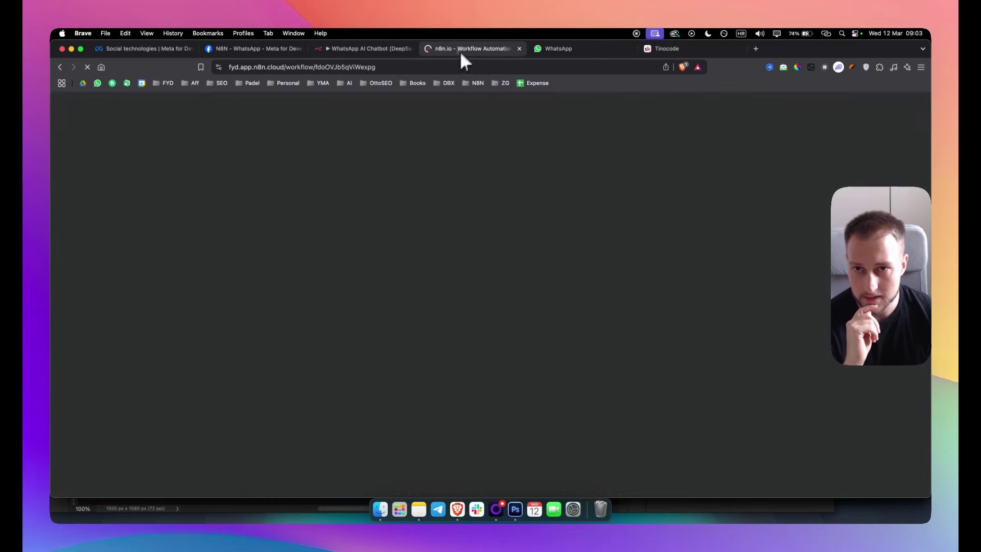
left_click_drag(460, 50, 381, 54)
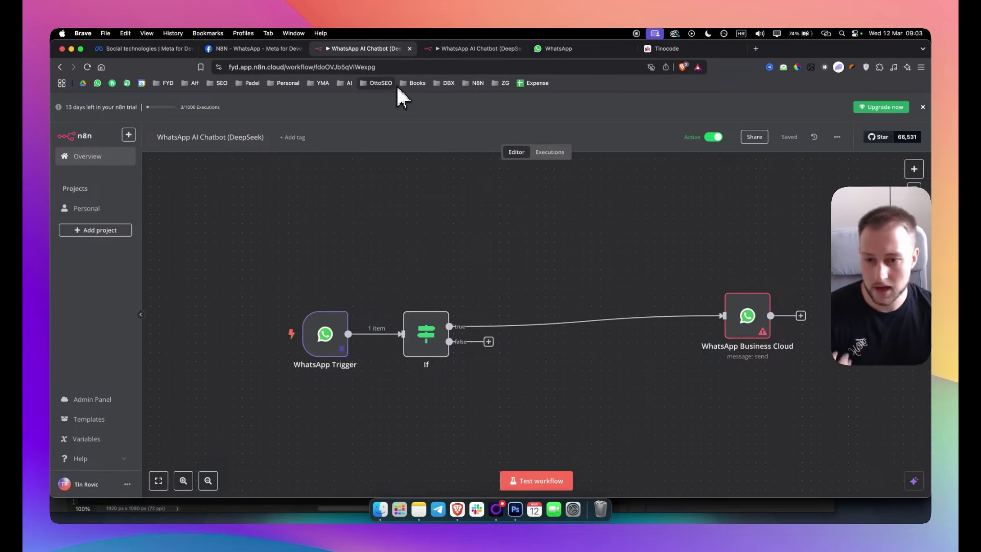
- Save the finished chatbot workflow in its original tab and return to the duplicated tab
left_click(456, 49)
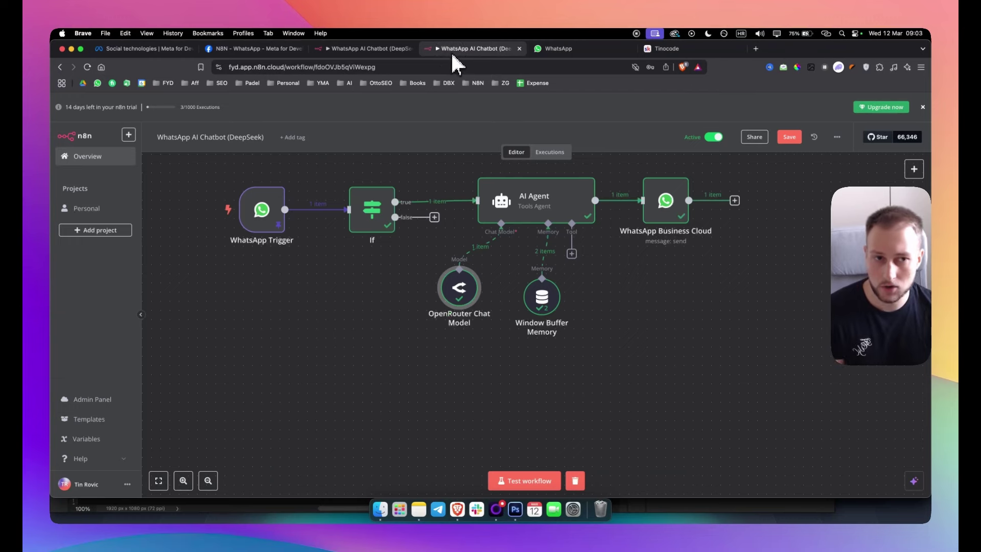
left_click(789, 137)
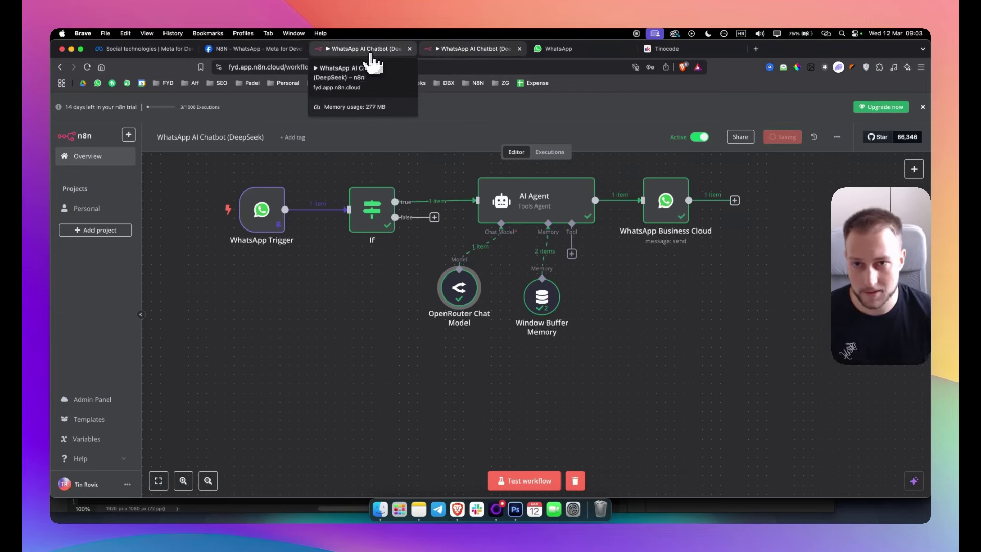
left_click(370, 52)
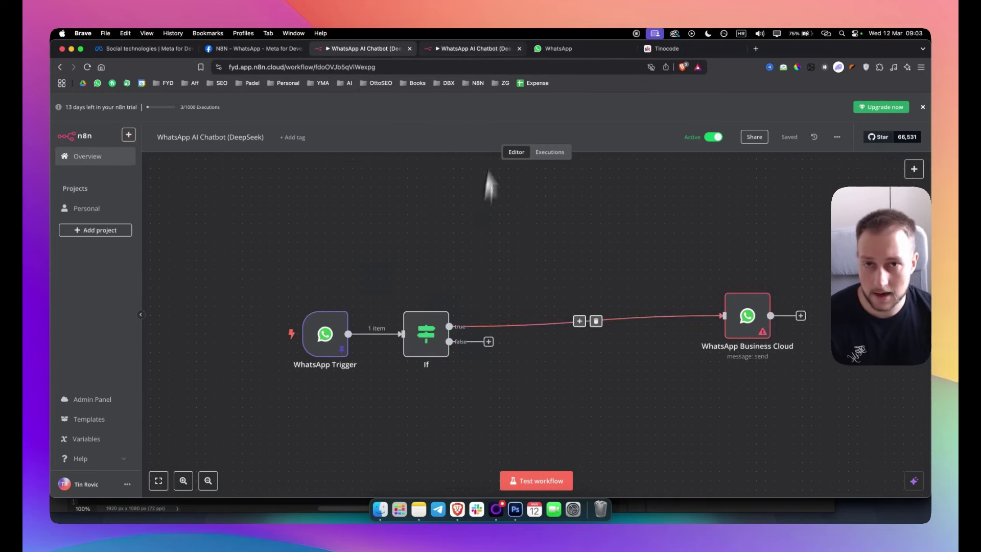
left_click(475, 48)
key("ctrl+shift+Tab")
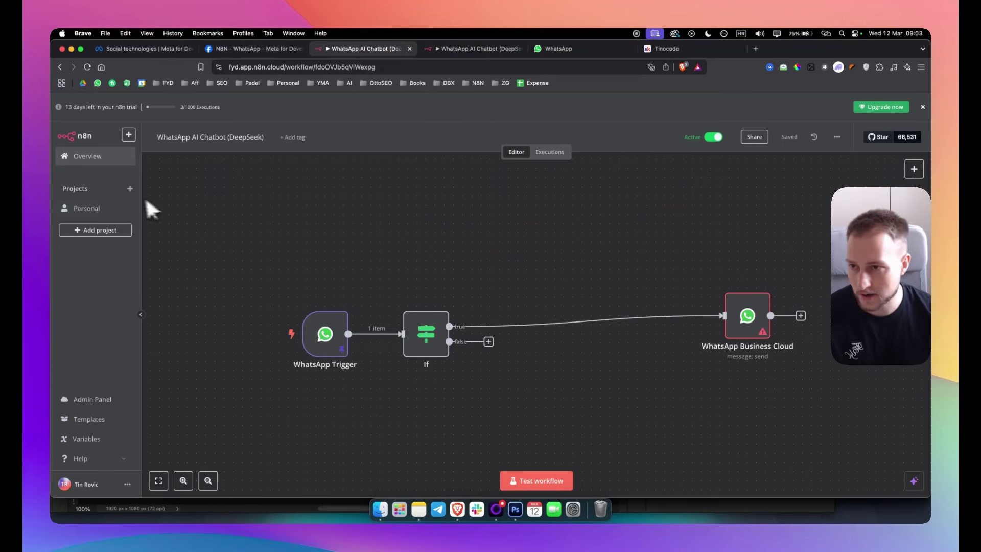
- Create a new blank workflow in the Personal project
left_click(129, 134)
mouse_move(138, 154)
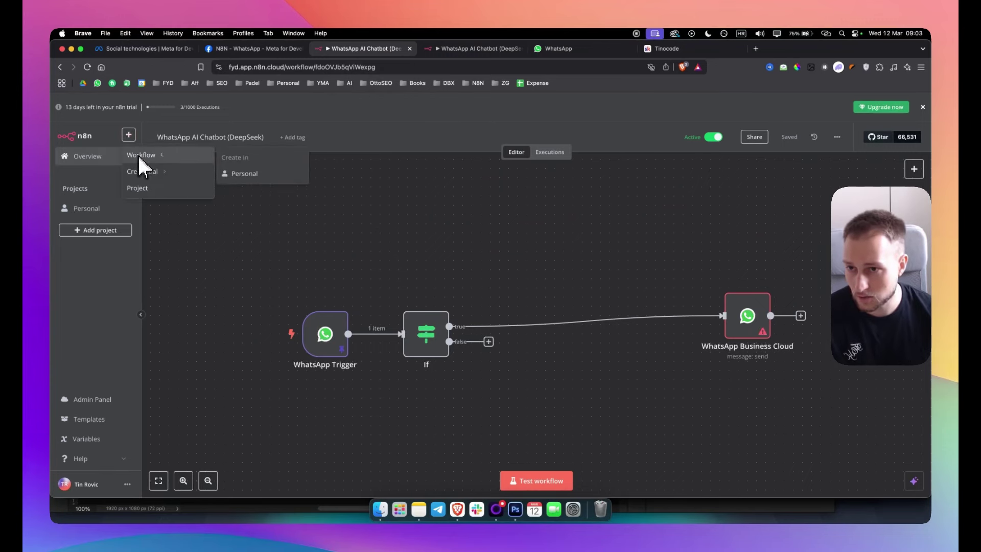
left_click(239, 171)
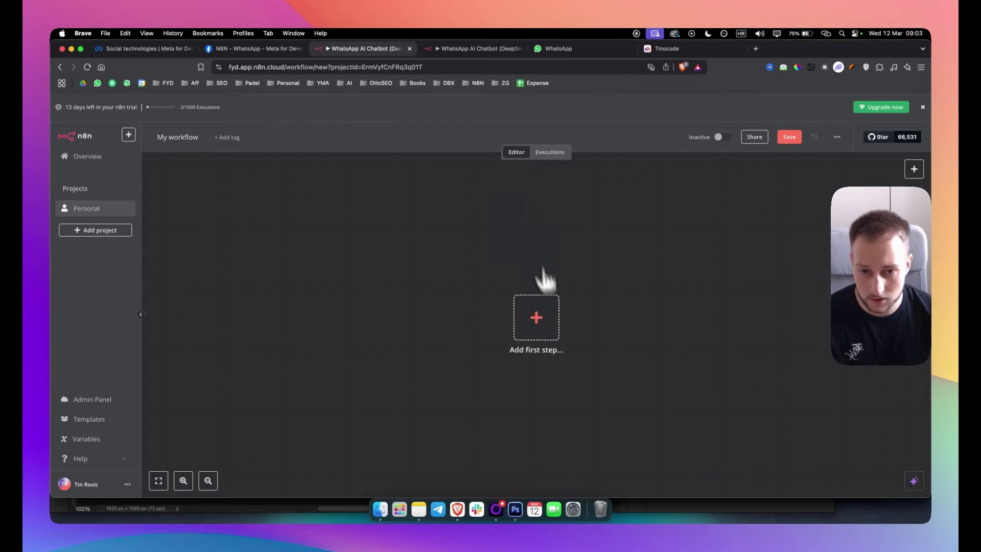
- Add a WhatsApp Business Cloud "On messages" trigger as the first step of the new workflow
scroll(544, 279, "right", 5)
left_click(362, 294)
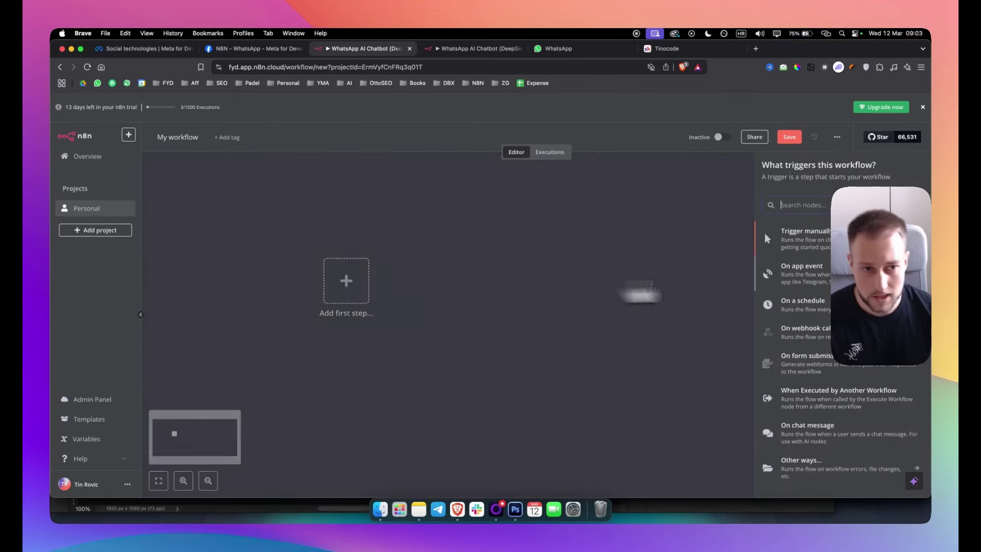
type("whatsapp")
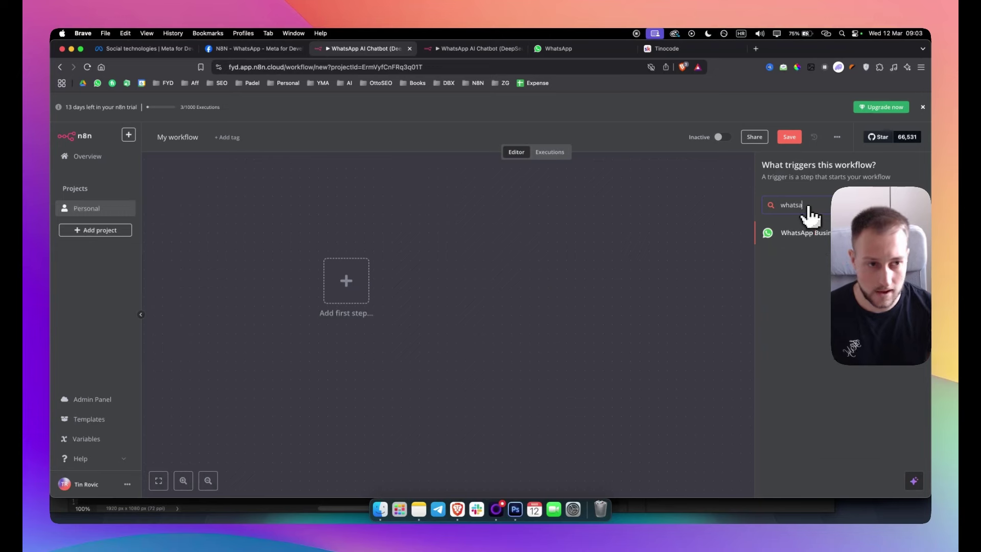
key("Return")
left_click(778, 407)
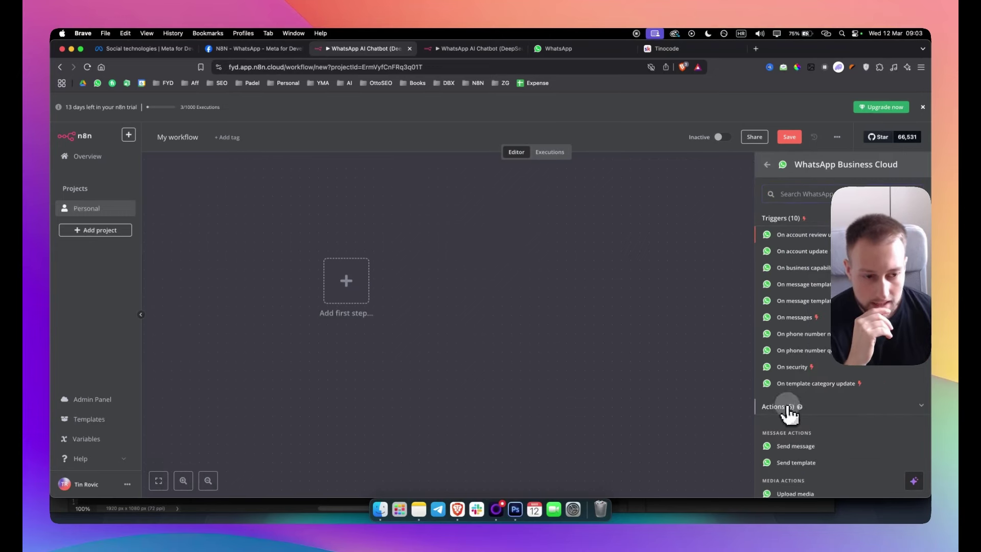
scroll(813, 383, "down", 2)
scroll(816, 388, "up", 2)
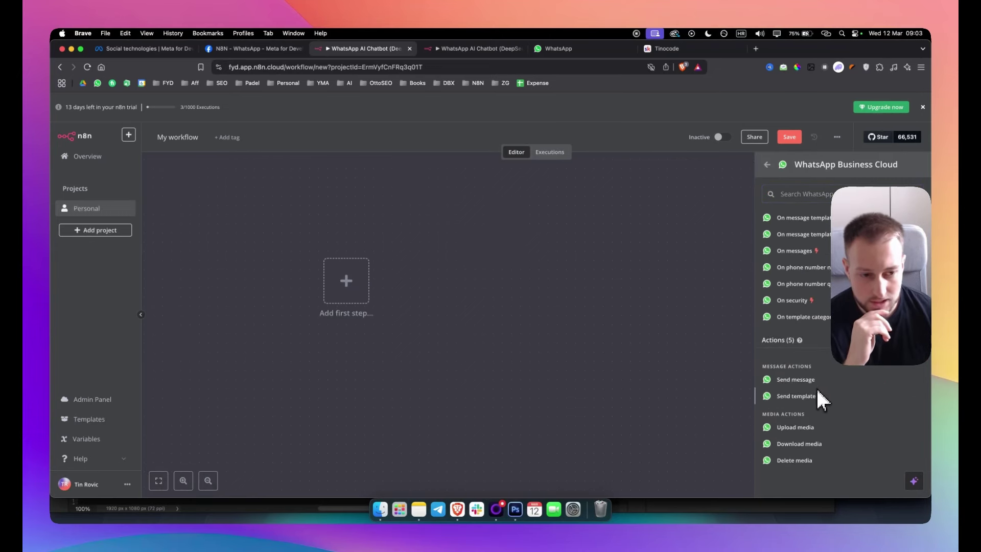
scroll(800, 414, "up", 3)
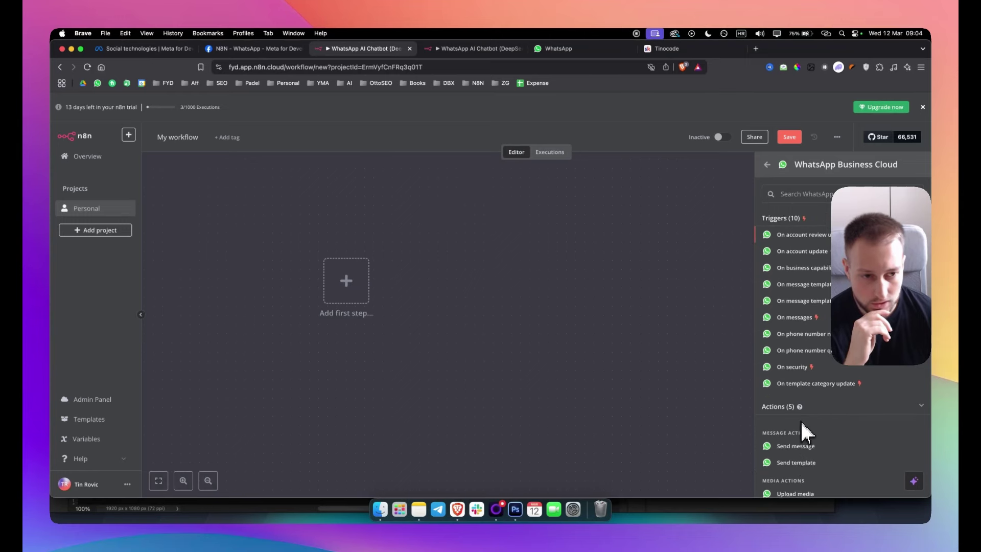
left_click(792, 320)
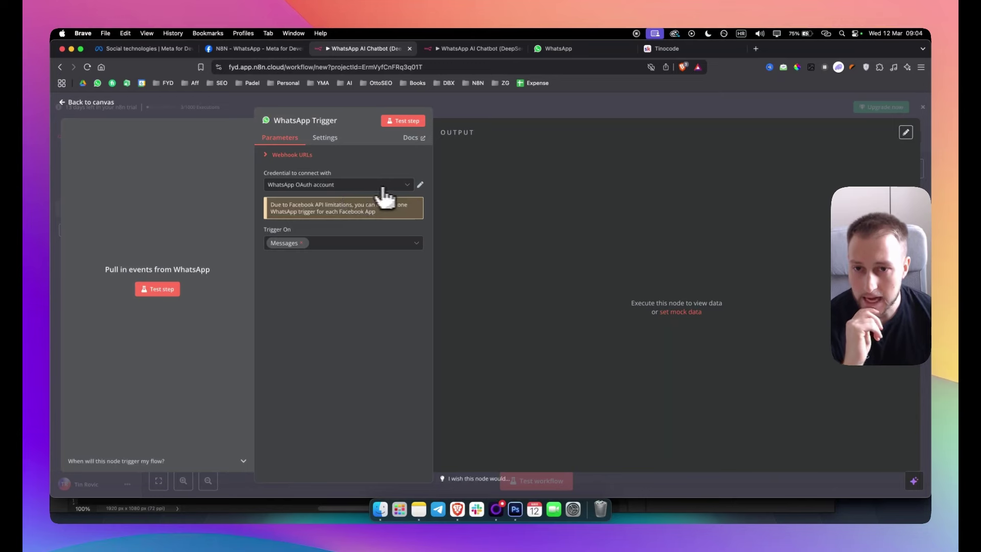
- Open the trigger's WhatsApp OAuth credential and inspect its Client ID and Client Secret fields
left_click(419, 185)
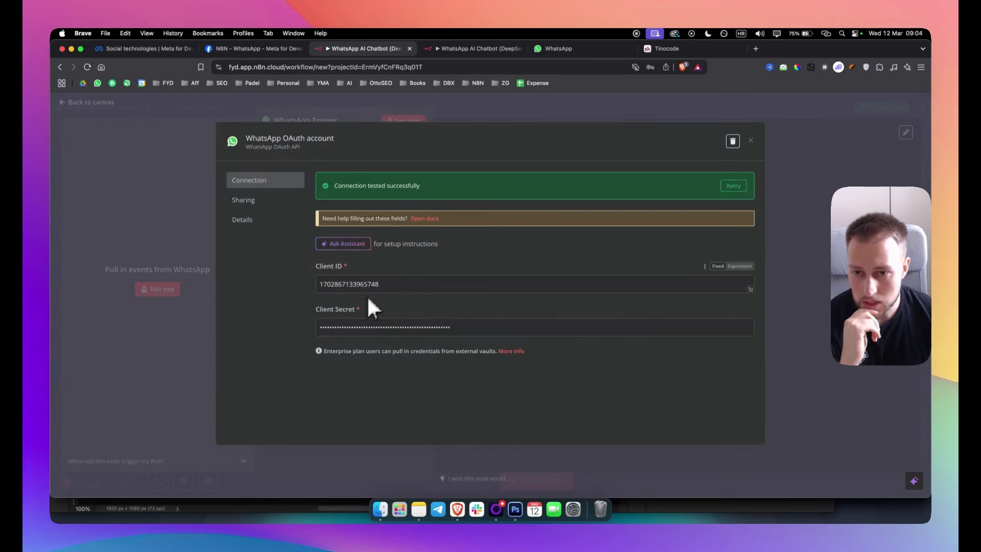
double_click(352, 284)
left_click_drag(453, 328, 262, 333)
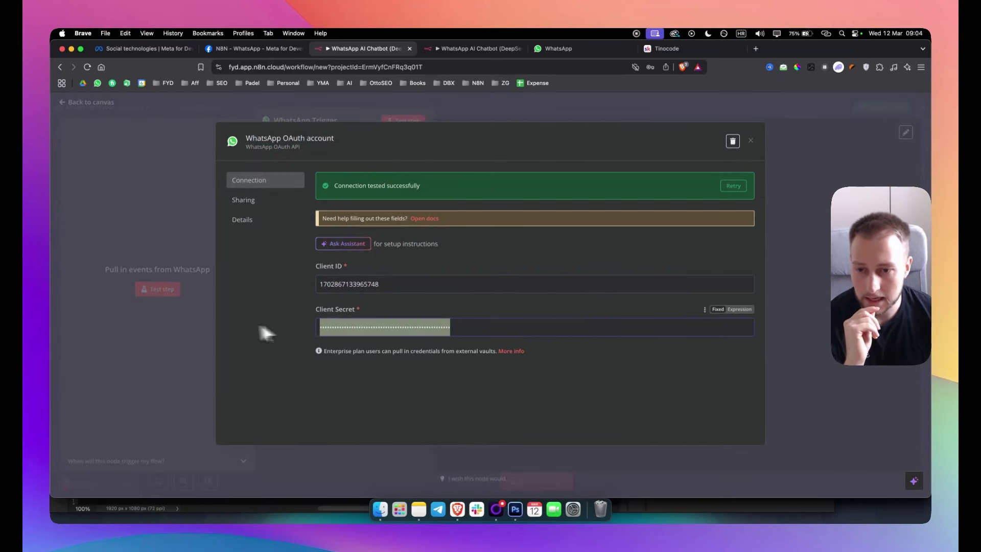
left_click(294, 320)
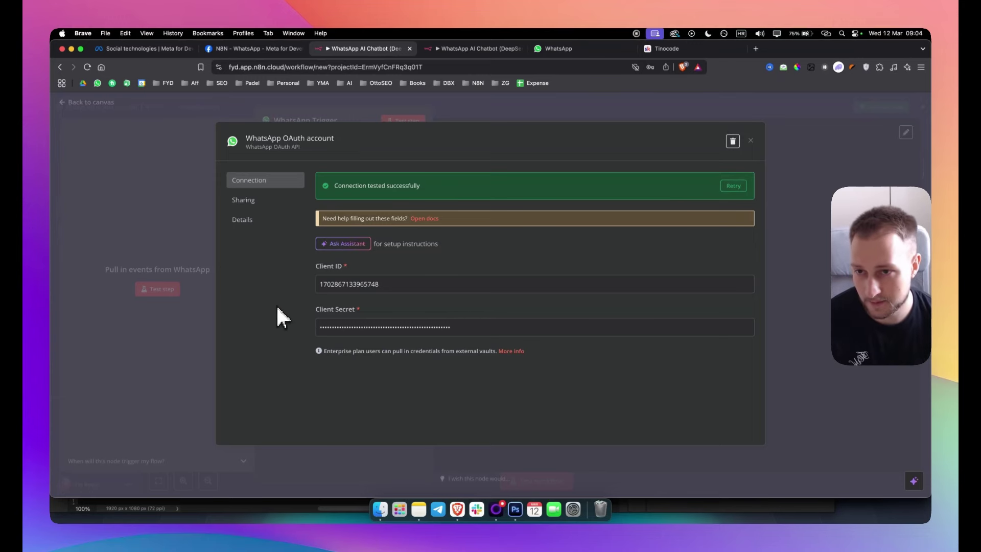
- Switch to the Meta for Developers site and highlight developers.facebook.com in its address
left_click(148, 49)
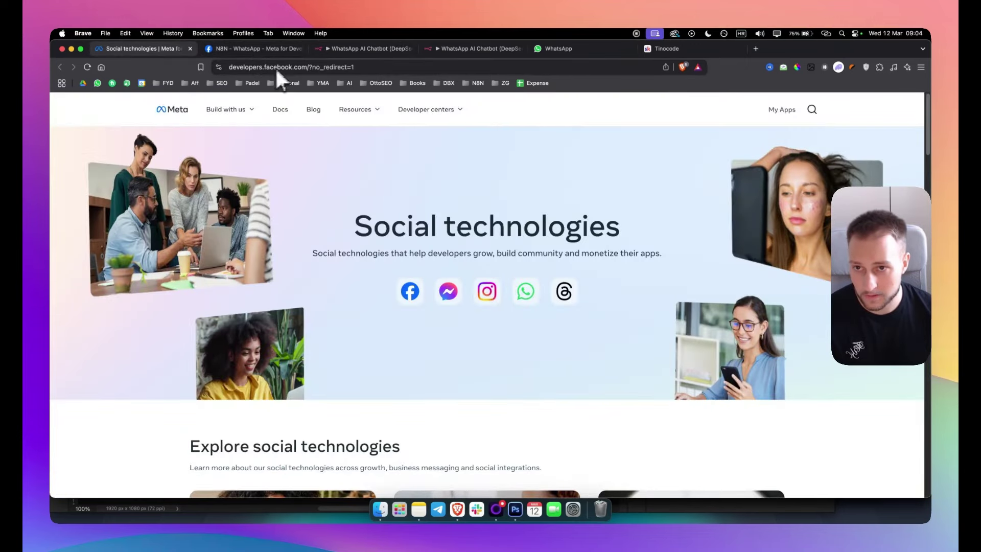
left_click_drag(308, 67, 219, 75)
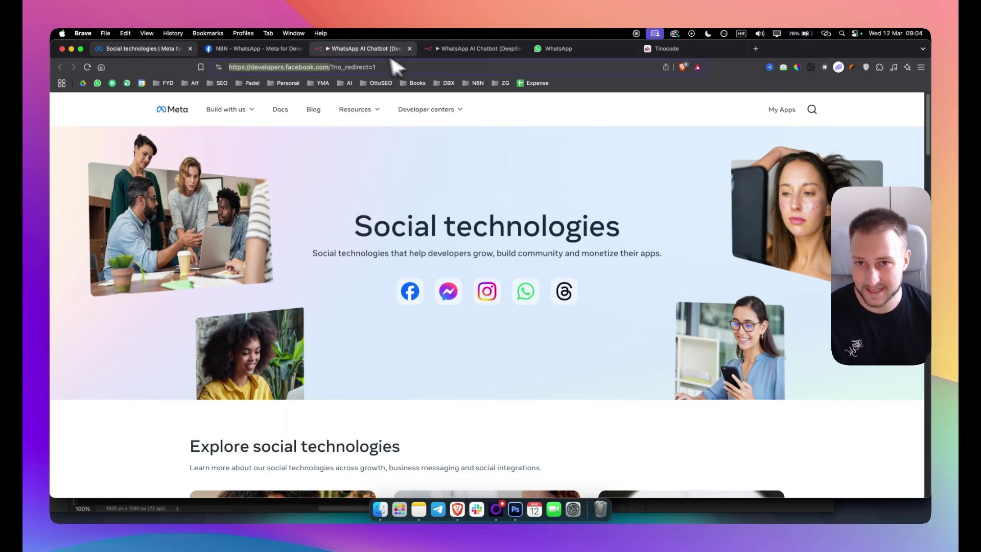
- Recheck the fields of the n8n WhatsApp credential, then start creating a new app among the Meta developer apps
left_click(366, 49)
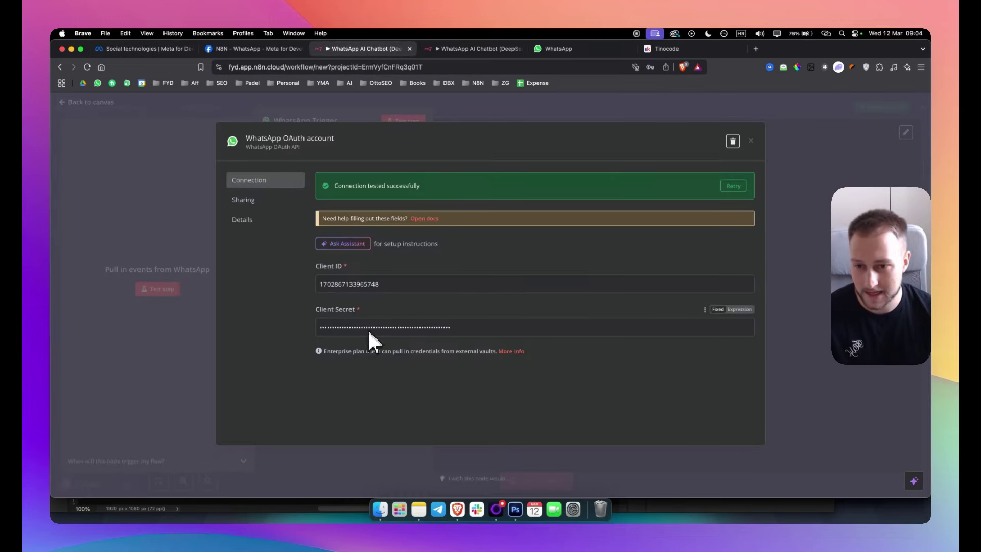
left_click(153, 49)
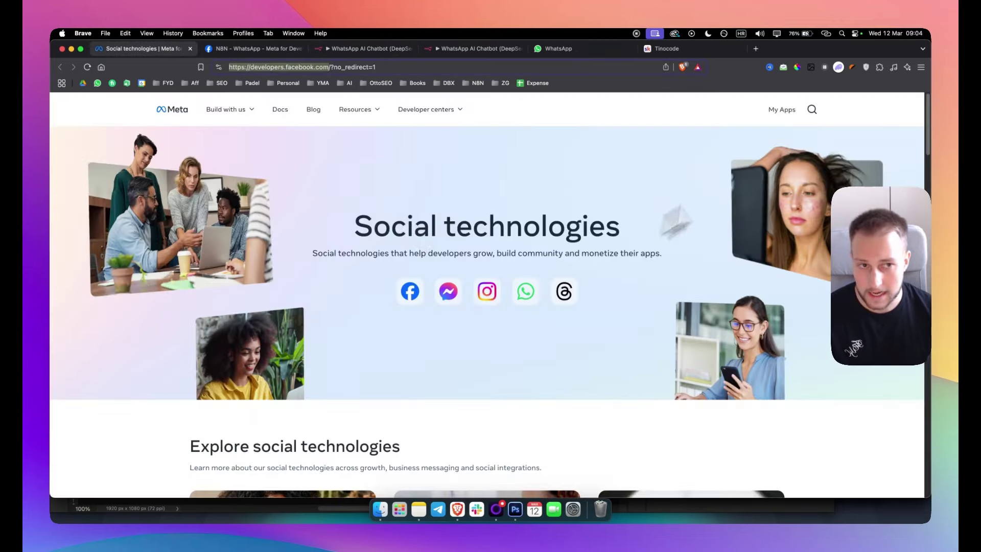
left_click(783, 112)
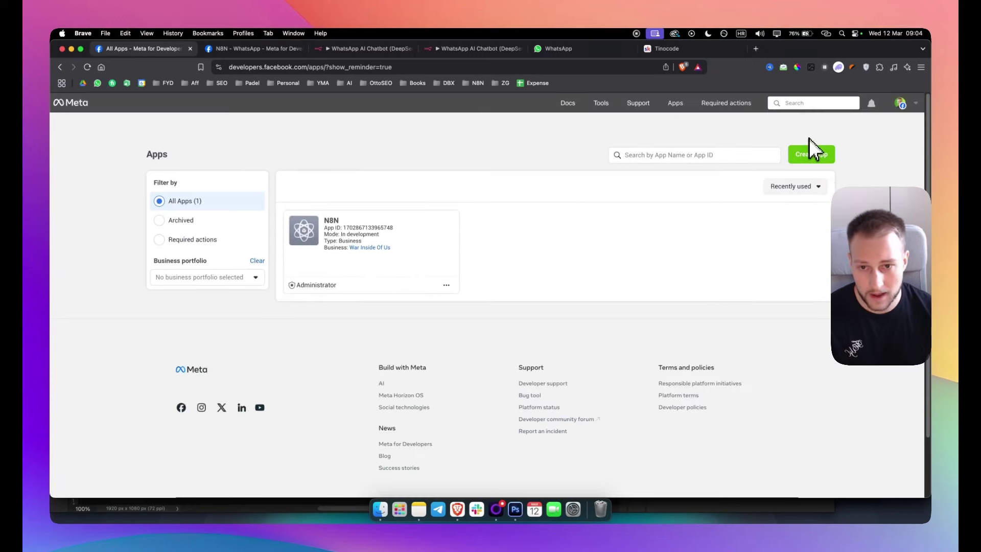
left_click(812, 154)
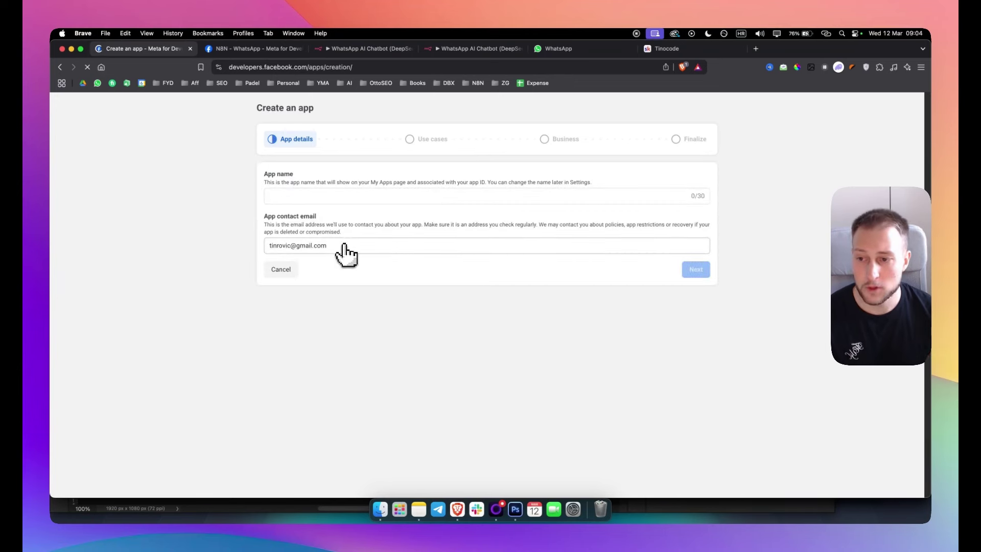
- Try to submit the new app under the name "N8N - Whatsapp"
left_click(315, 197)
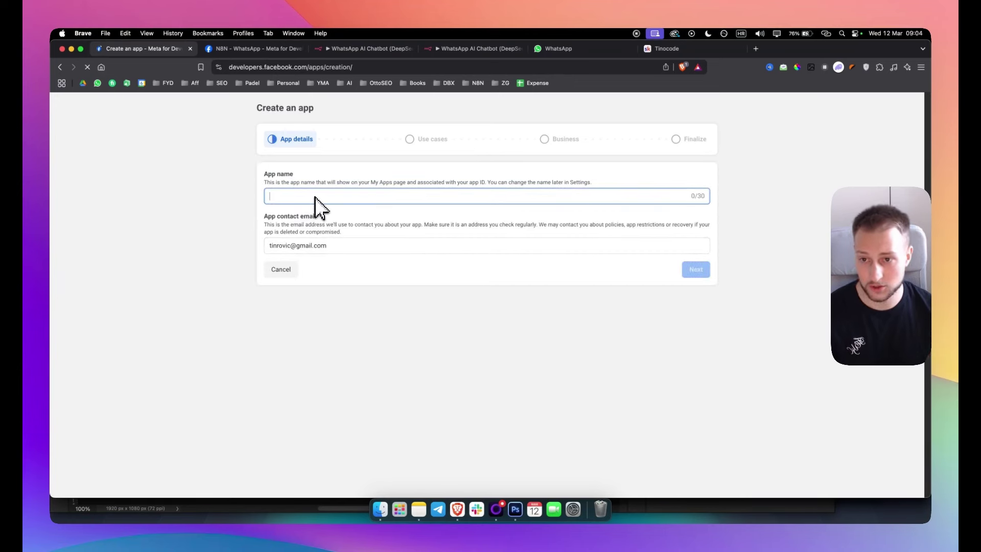
type("N8N - Whatsapp")
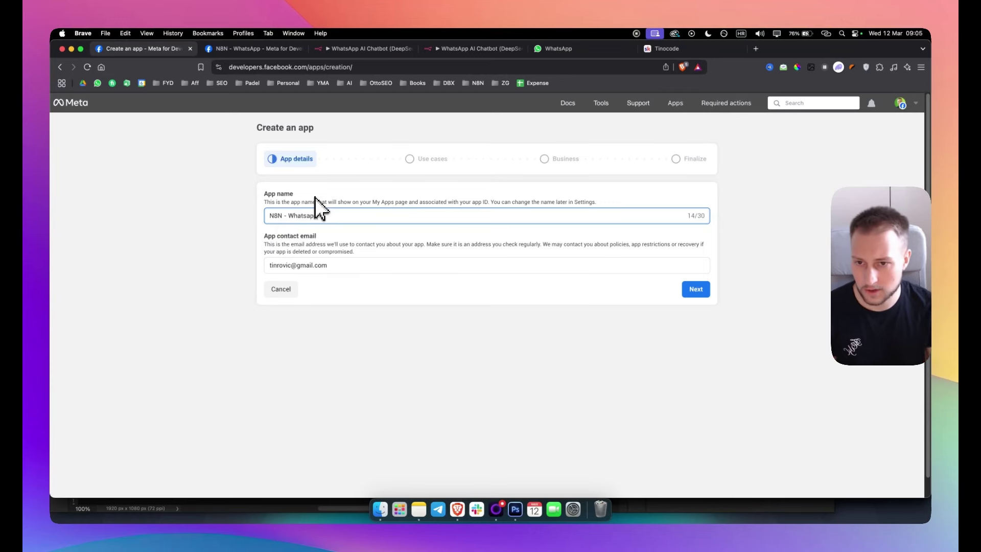
left_click(685, 292)
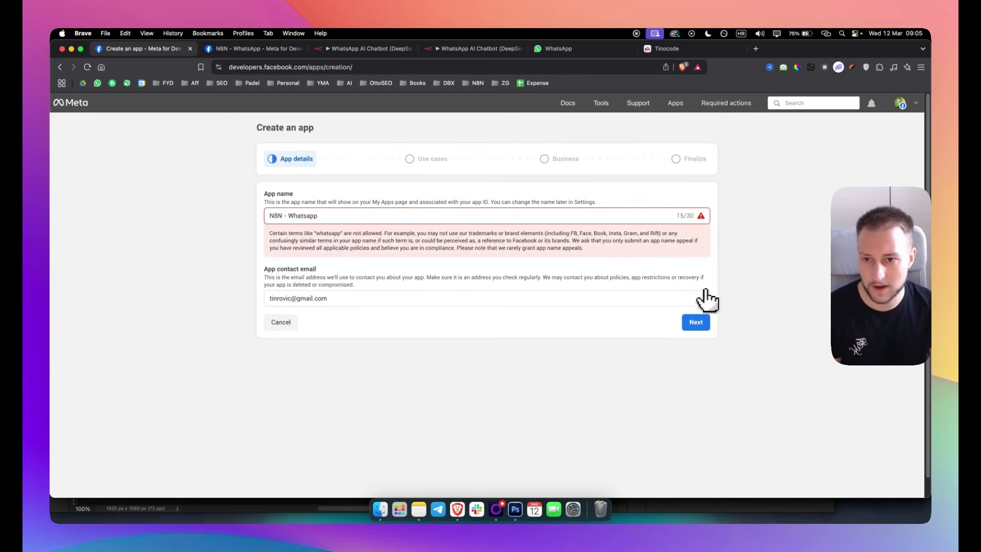
- Shorten the app name to "N8N 2" and continue to the use cases
left_click_drag(325, 217, 292, 219)
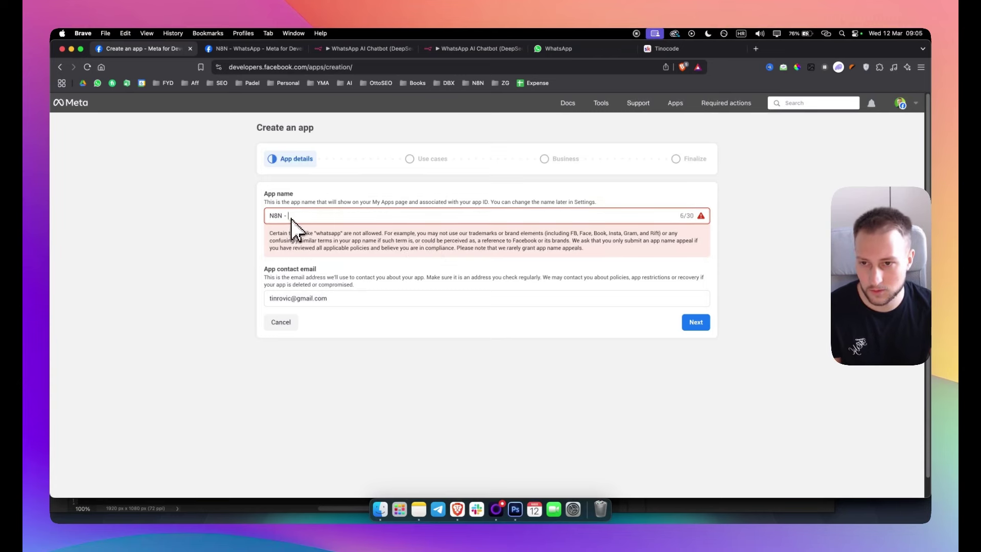
type("2")
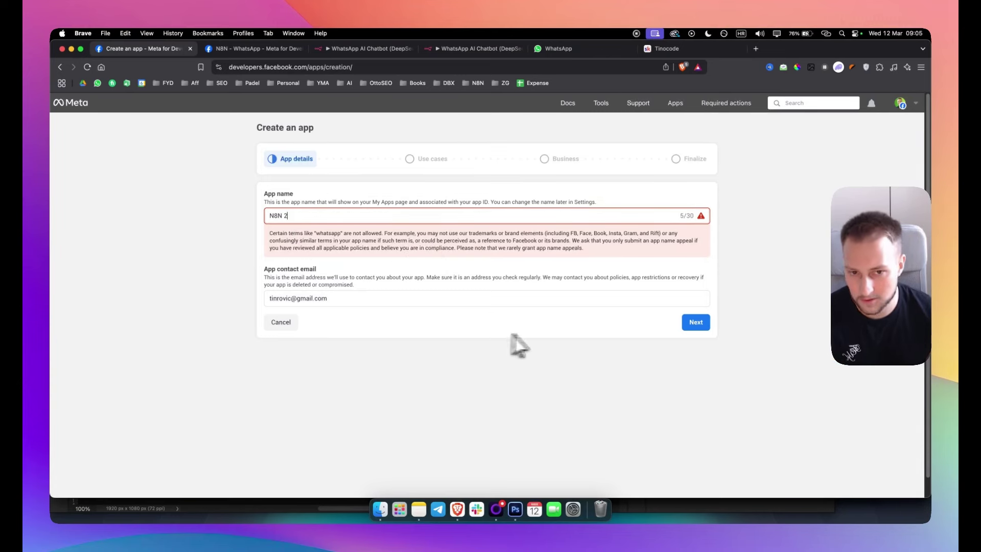
left_click(695, 327)
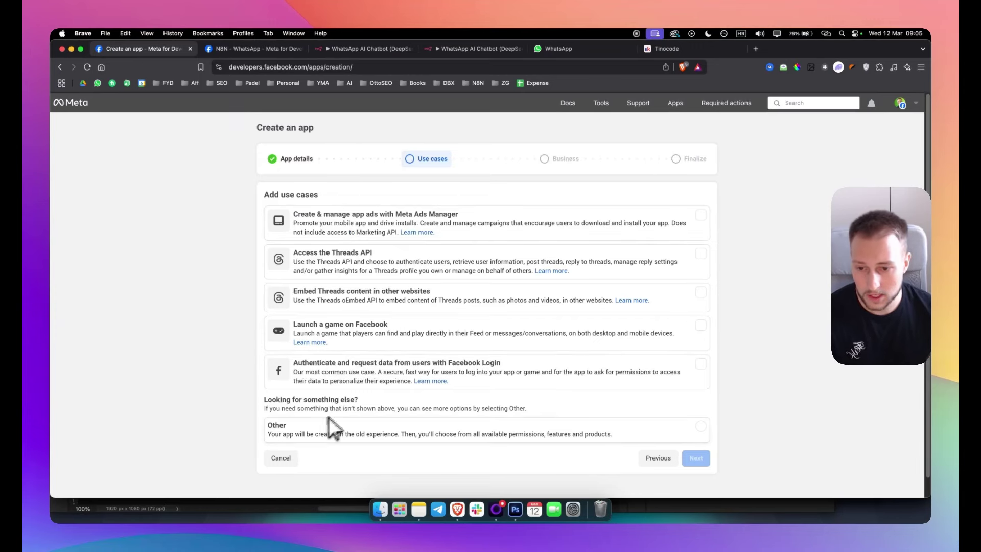
- Choose Other as the use case and Business as the app type, continuing to the app details
left_click(701, 427)
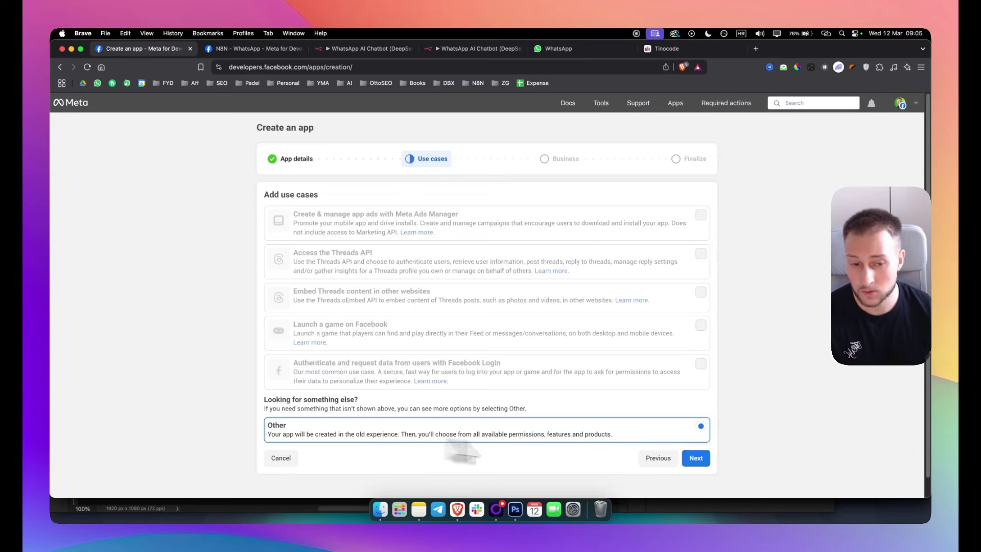
left_click(696, 461)
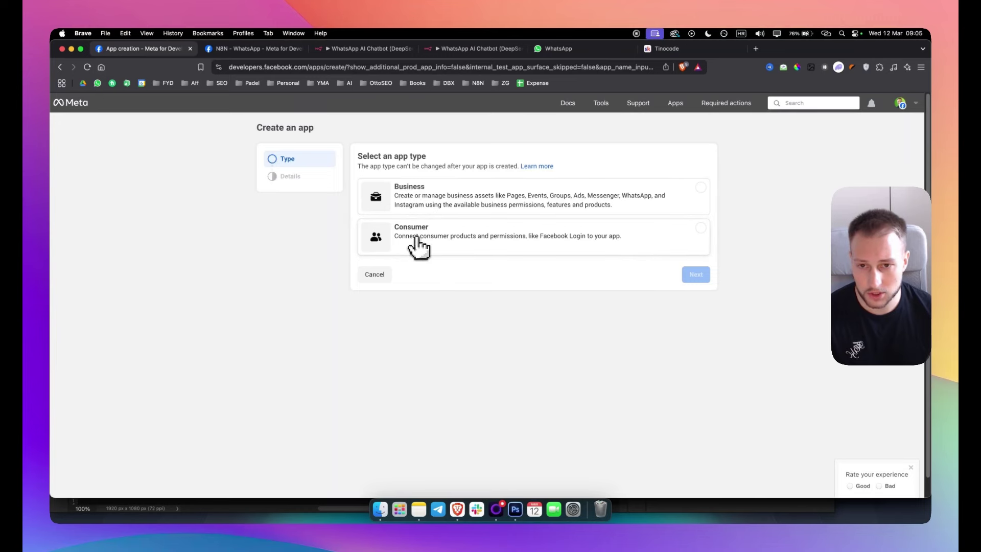
left_click(460, 204)
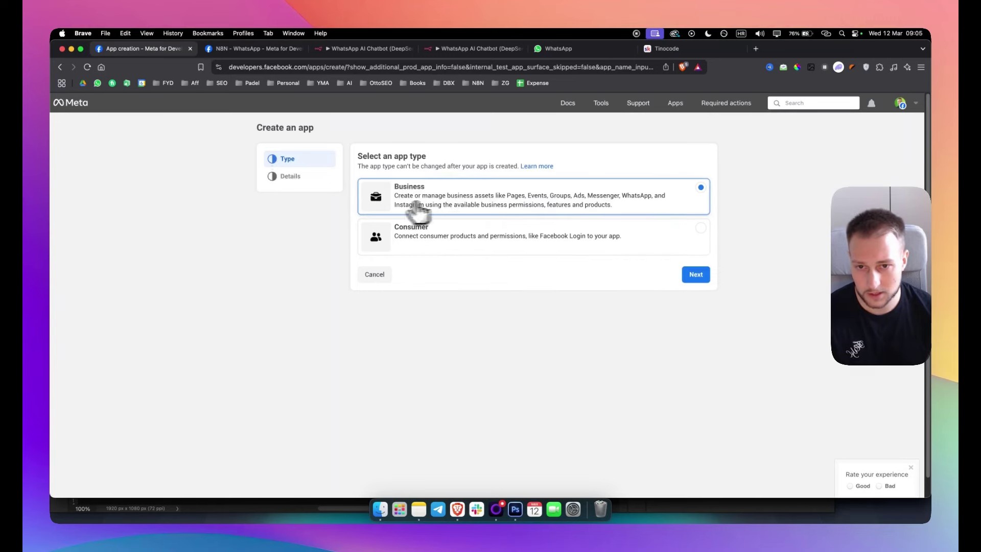
left_click(696, 274)
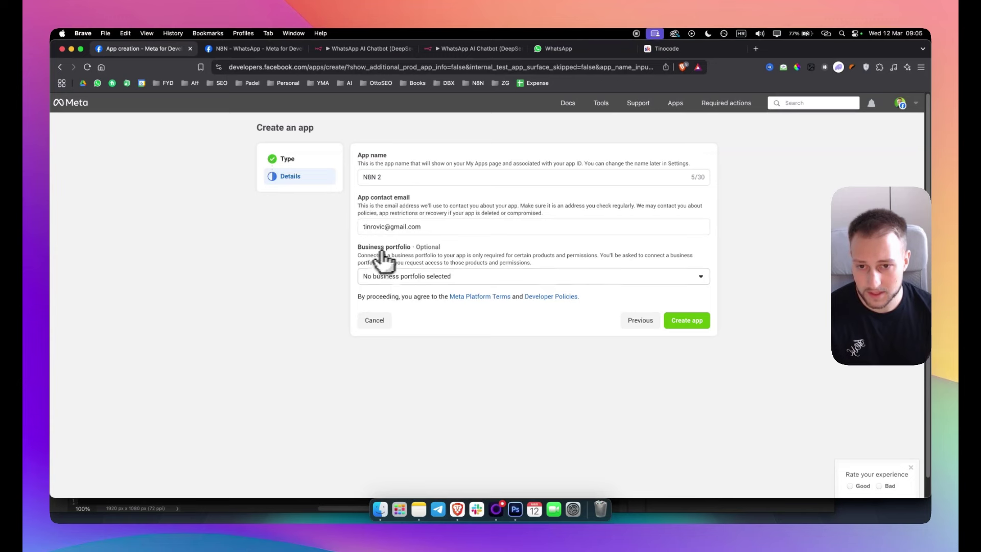
- Create the app under the War Inside Of Us business portfolio, re-entering the account password without saving it in the browser
left_click(434, 281)
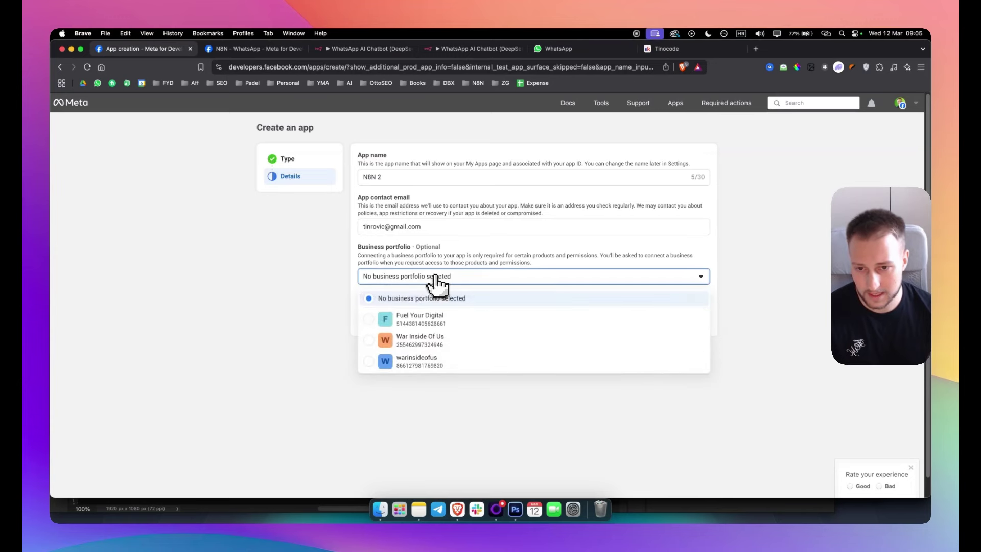
left_click(378, 340)
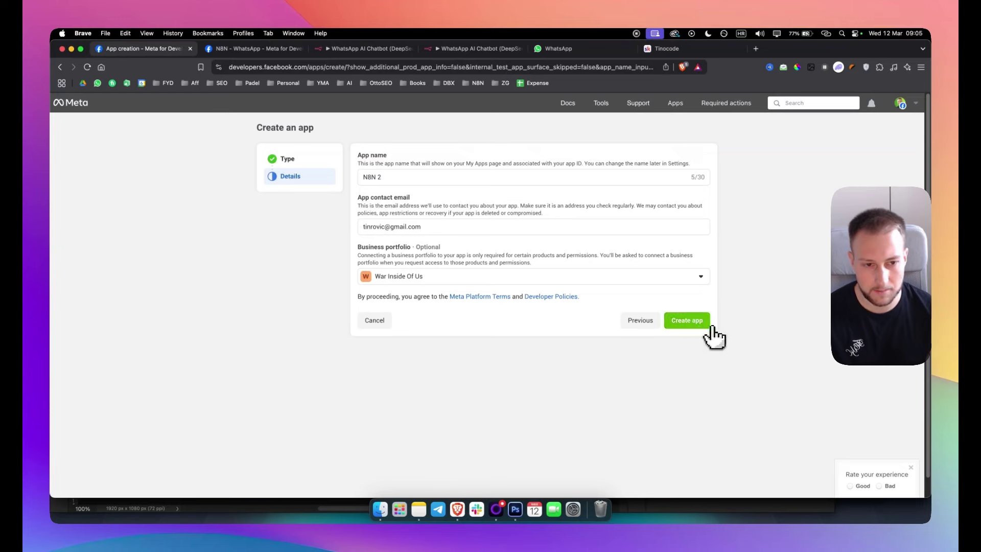
left_click(687, 323)
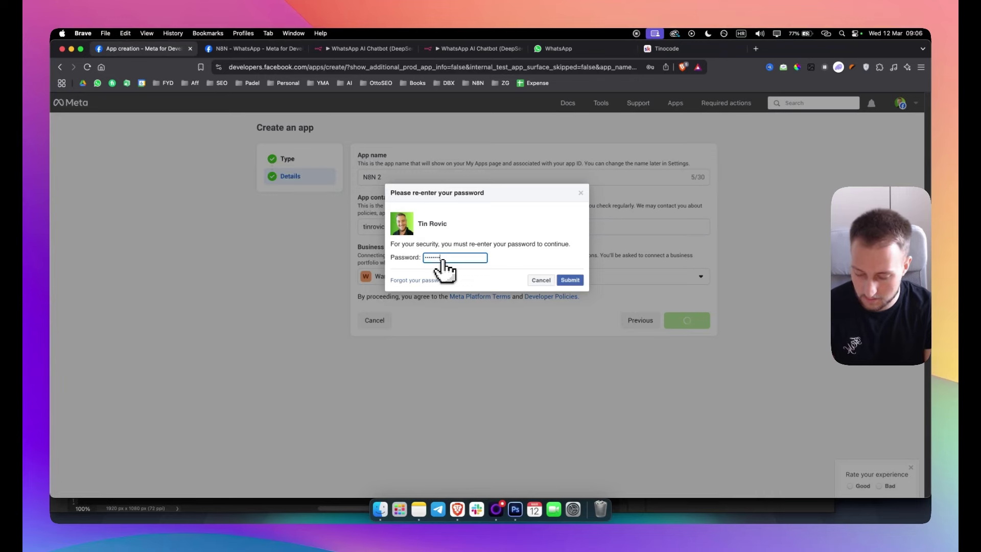
key("Return")
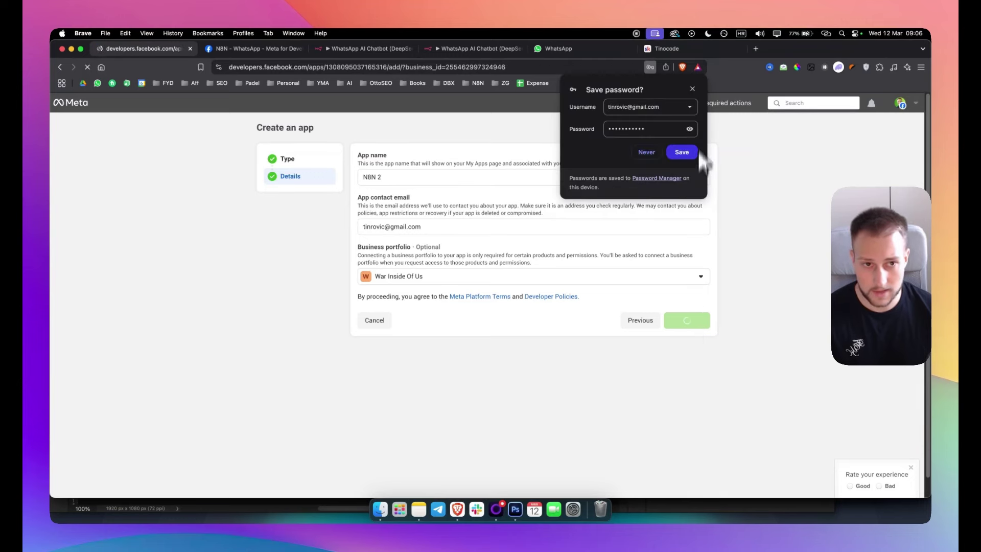
left_click(694, 89)
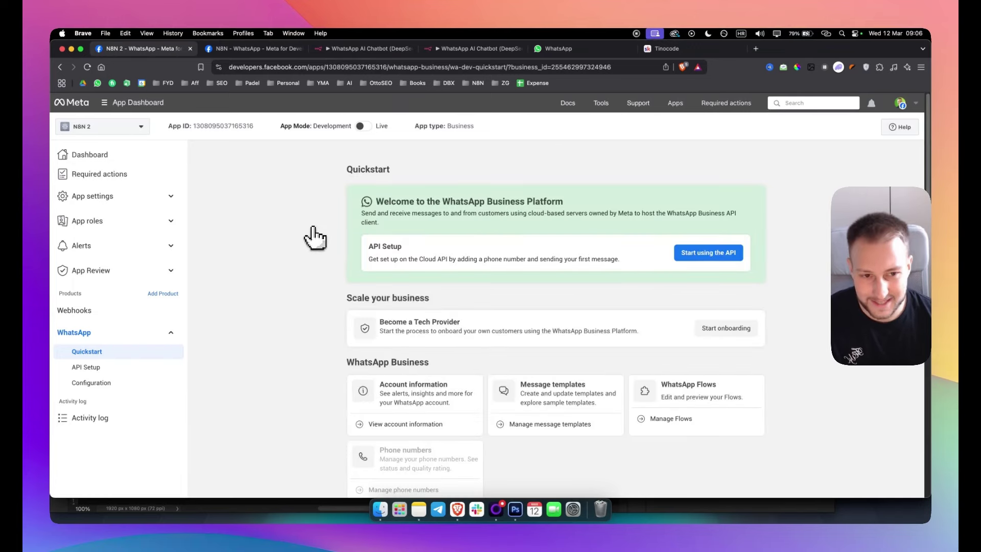
- Look over the WhatsApp Quickstart page and open the app's basic settings with its App ID and App secret
scroll(308, 305, "down", 2)
scroll(308, 305, "down", 5)
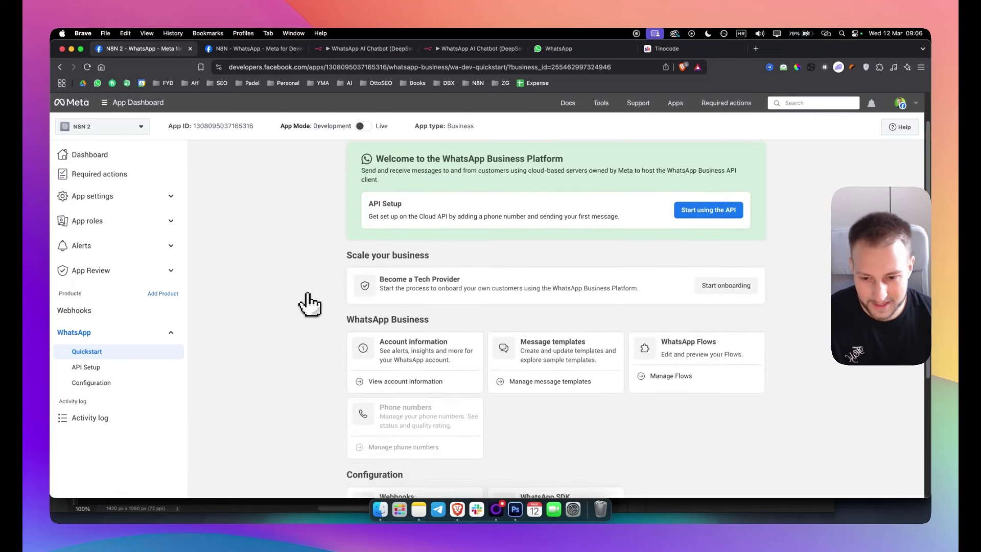
scroll(313, 302, "down", 4)
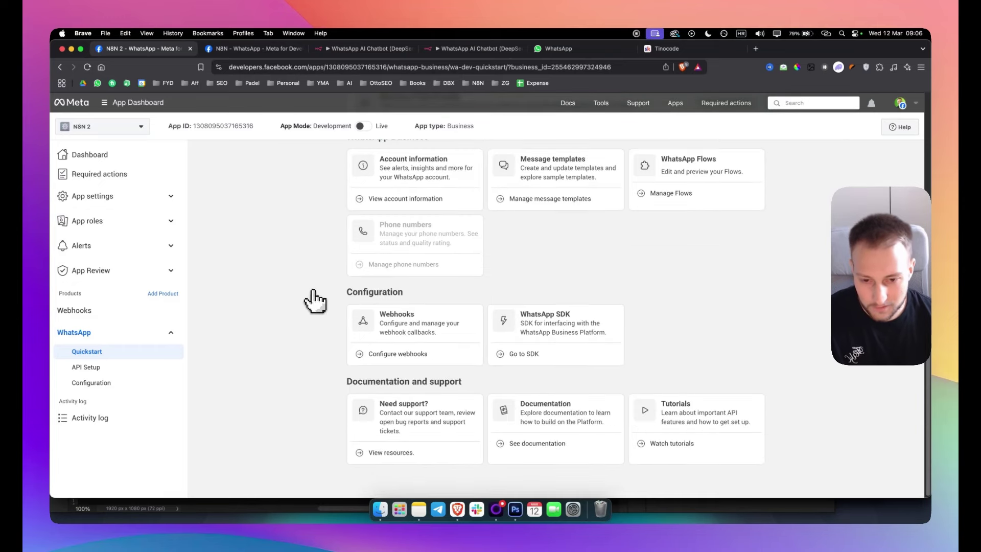
scroll(312, 302, "up", 8)
left_click(96, 203)
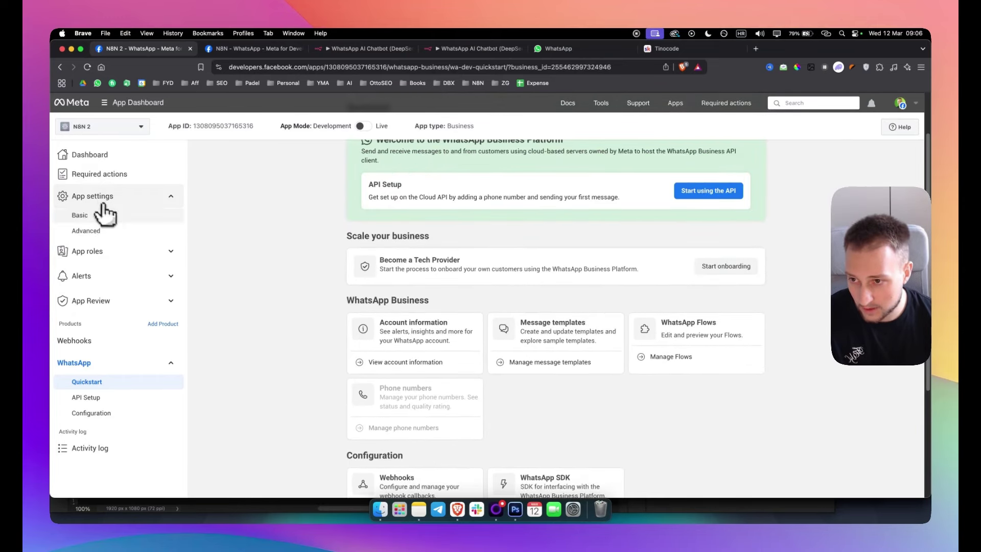
left_click(91, 216)
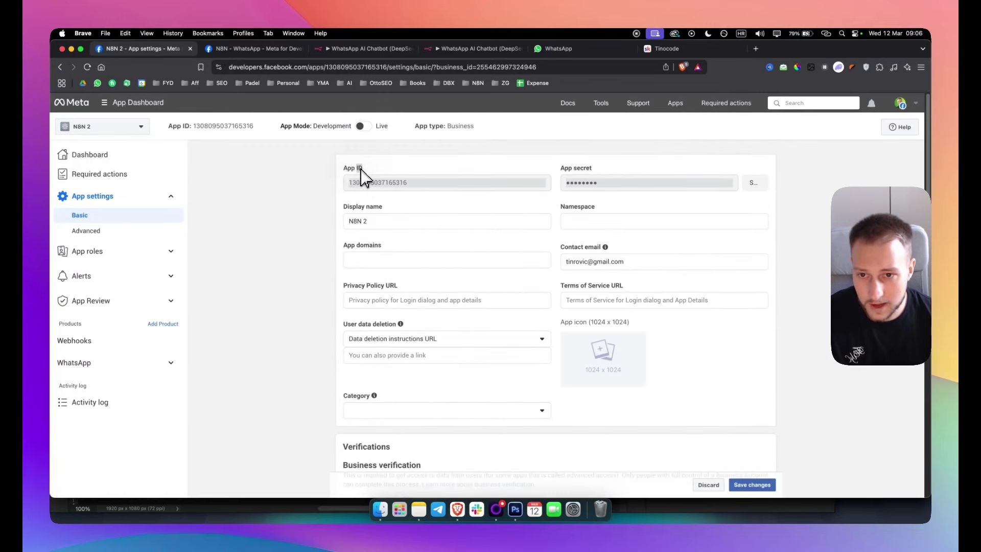
left_click_drag(361, 176, 374, 143)
- Match the Meta app's App ID and App secret to the n8n credential's Client ID and Client Secret, and close the credential
left_click(380, 49)
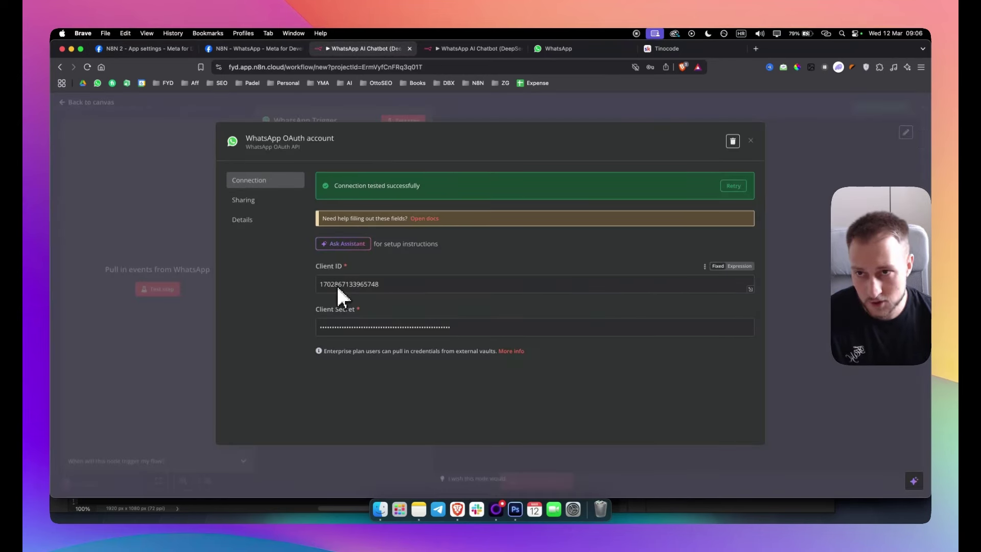
left_click(158, 53)
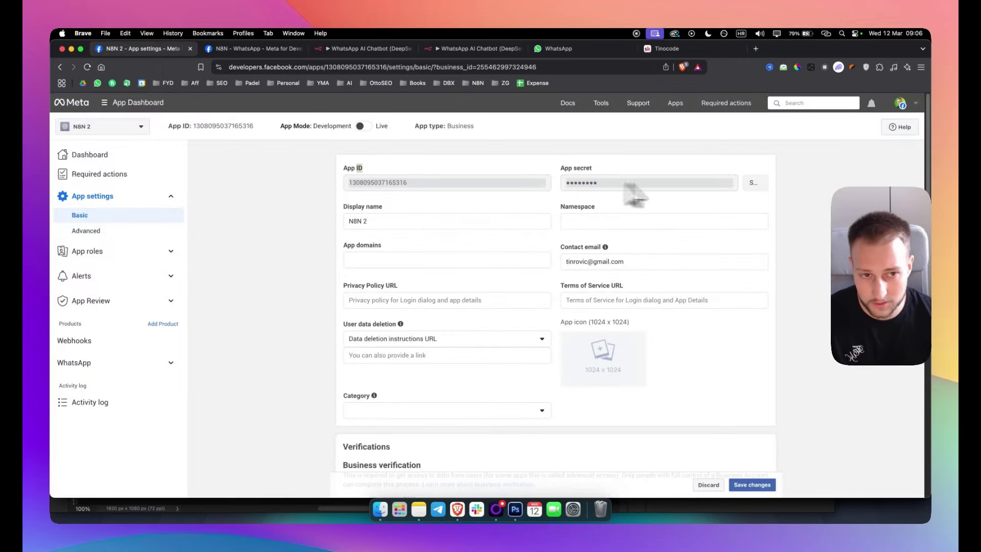
left_click(376, 56)
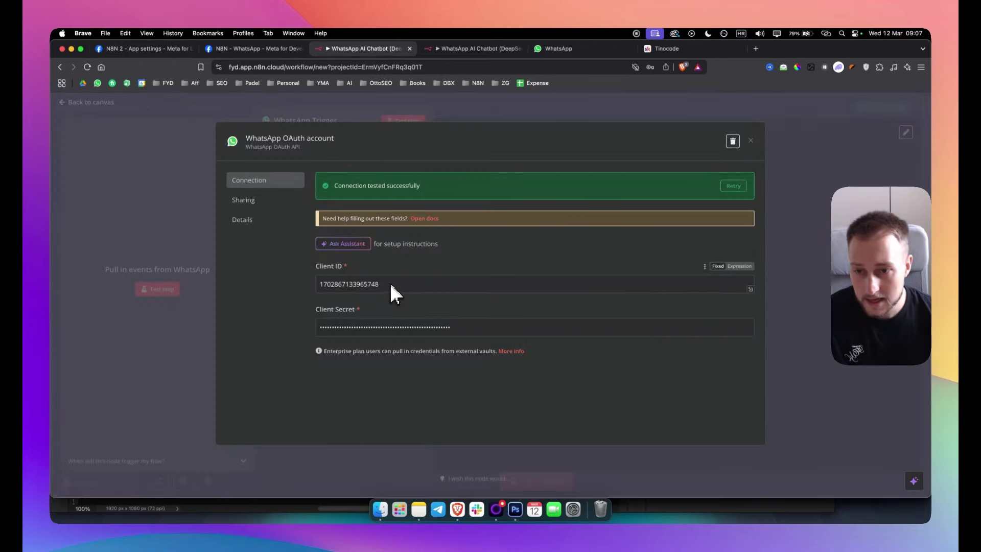
left_click_drag(389, 284, 304, 292)
left_click_drag(472, 333, 256, 321)
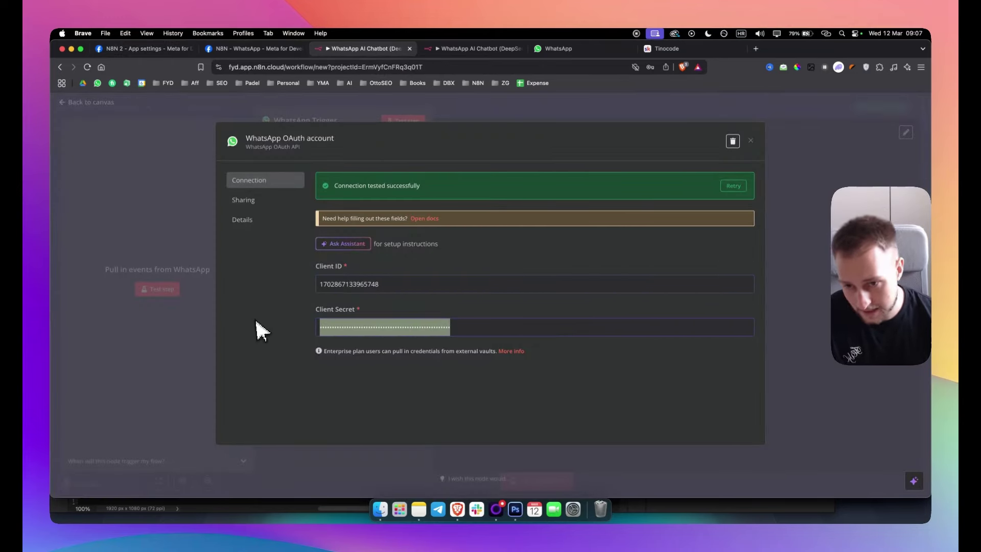
left_click(148, 55)
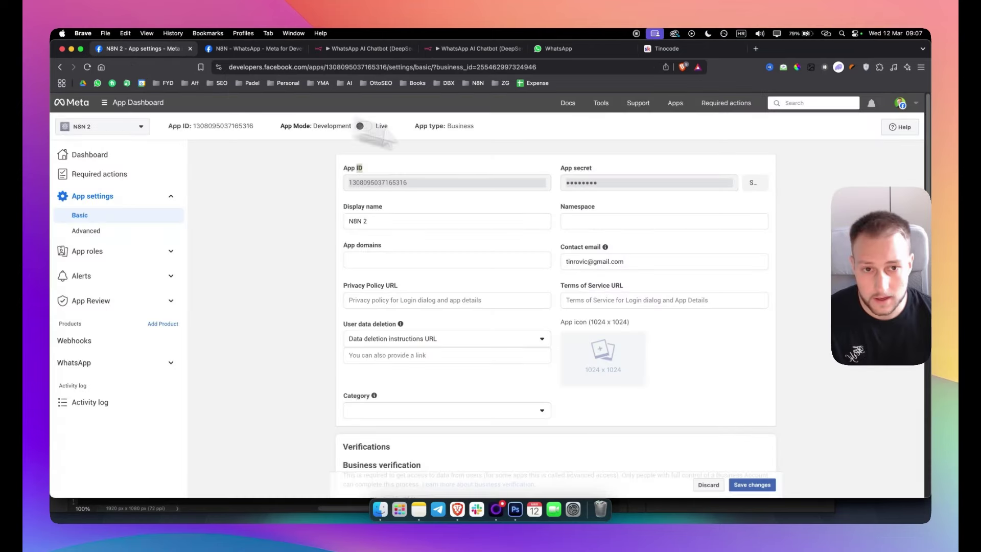
left_click(342, 55)
left_click(797, 245)
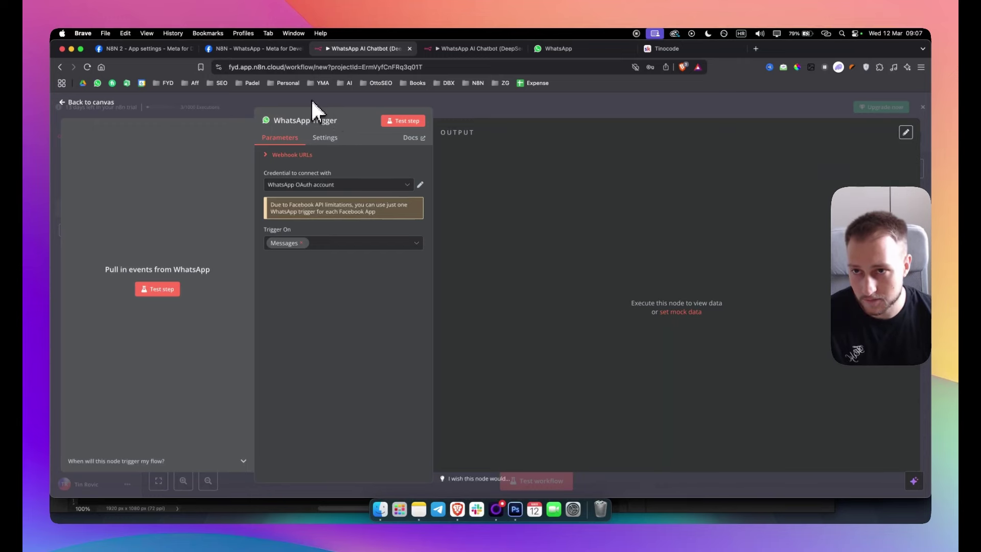
left_click(127, 49)
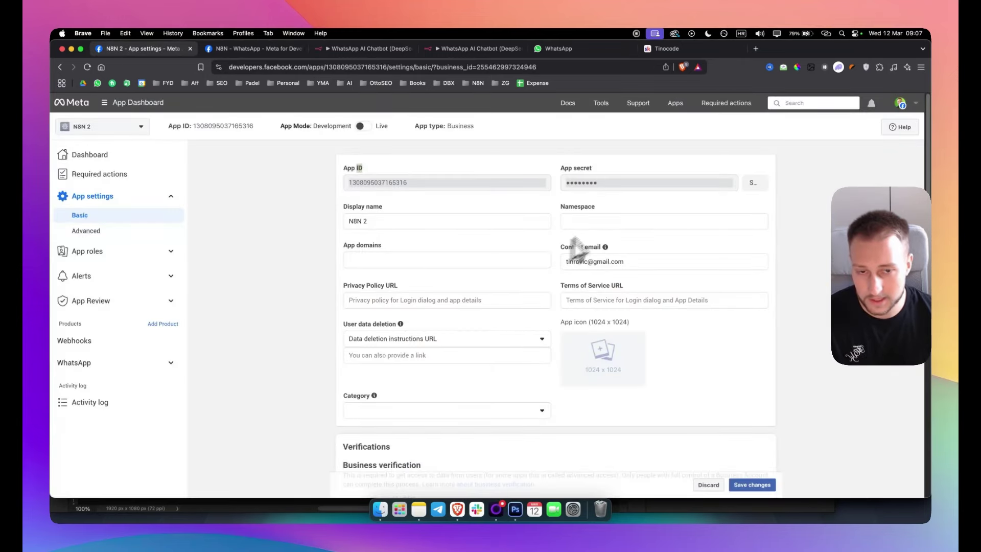
left_click(253, 50)
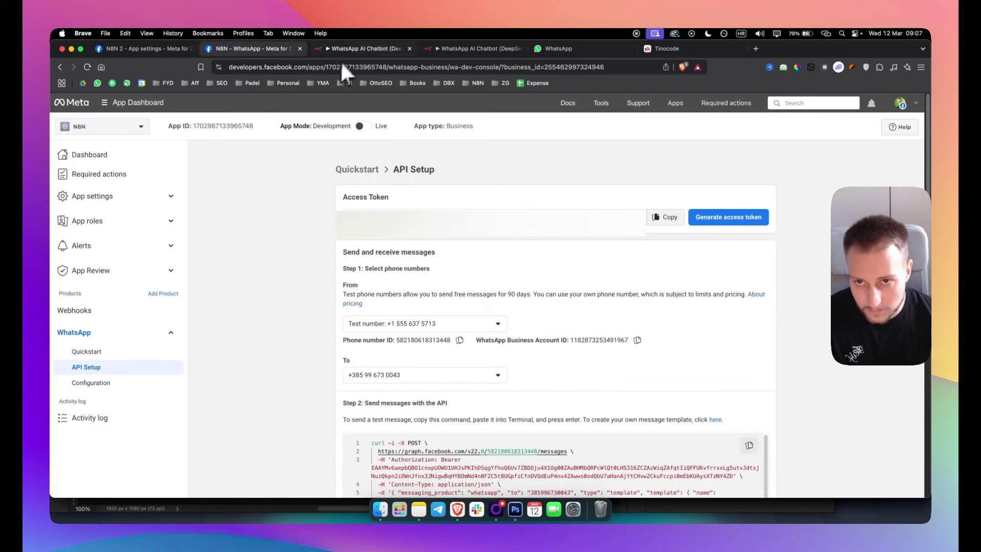
- Close the WhatsApp Trigger's settings in n8n and move its node further toward the canvas's upper left
left_click(357, 50)
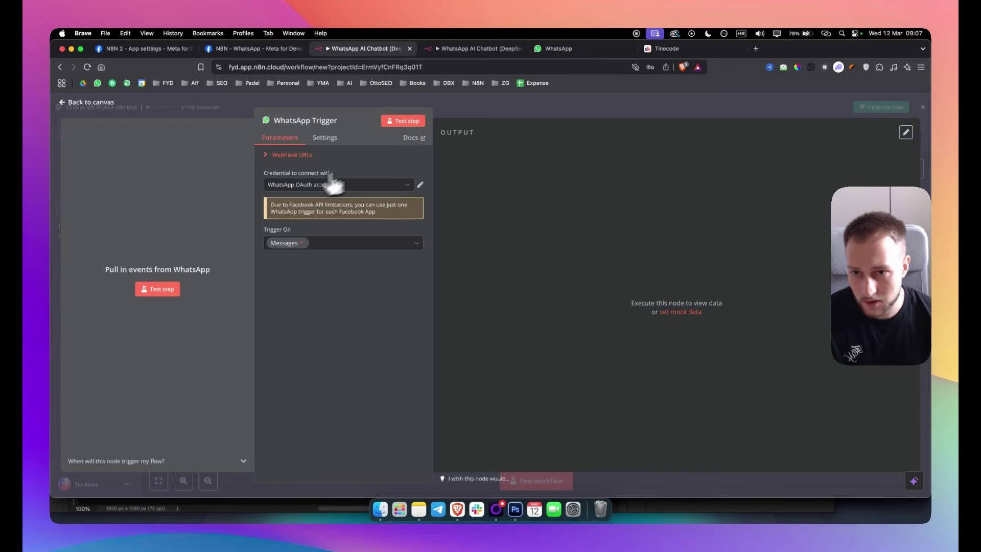
left_click(311, 186)
left_click(311, 186)
left_click(475, 101)
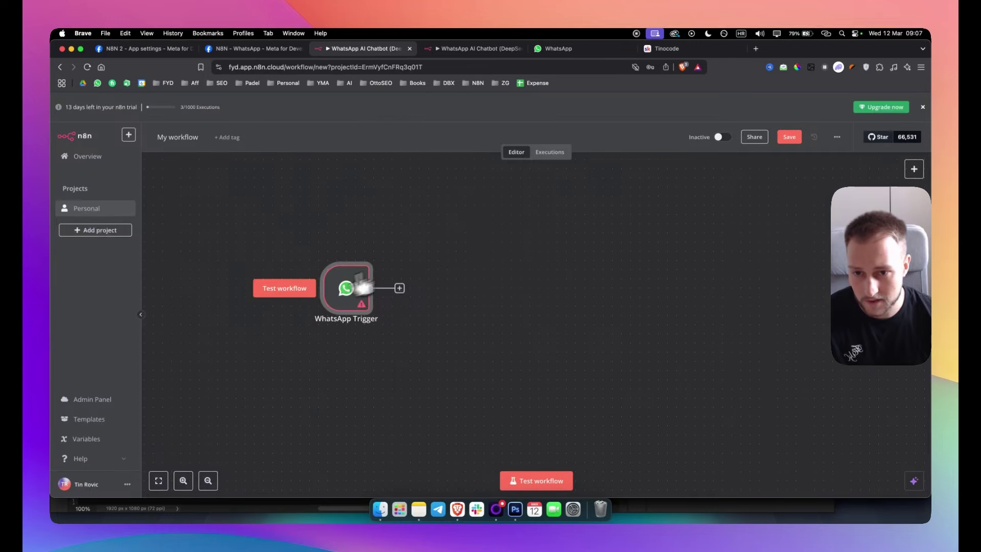
left_click_drag(350, 300, 285, 309)
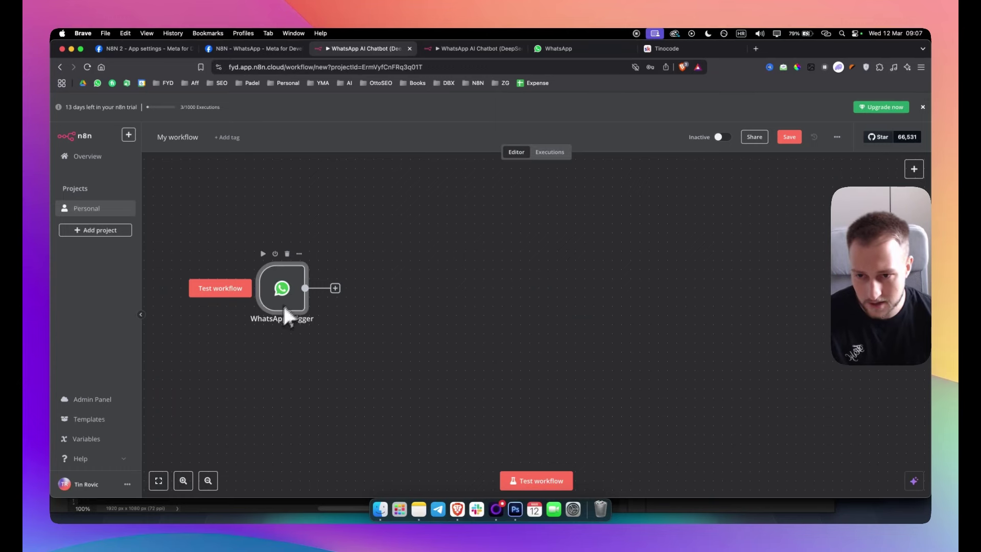
mouse_move(279, 292)
left_mouse_down()
mouse_move(289, 274)
mouse_move(271, 278)
mouse_move(280, 280)
left_mouse_up()
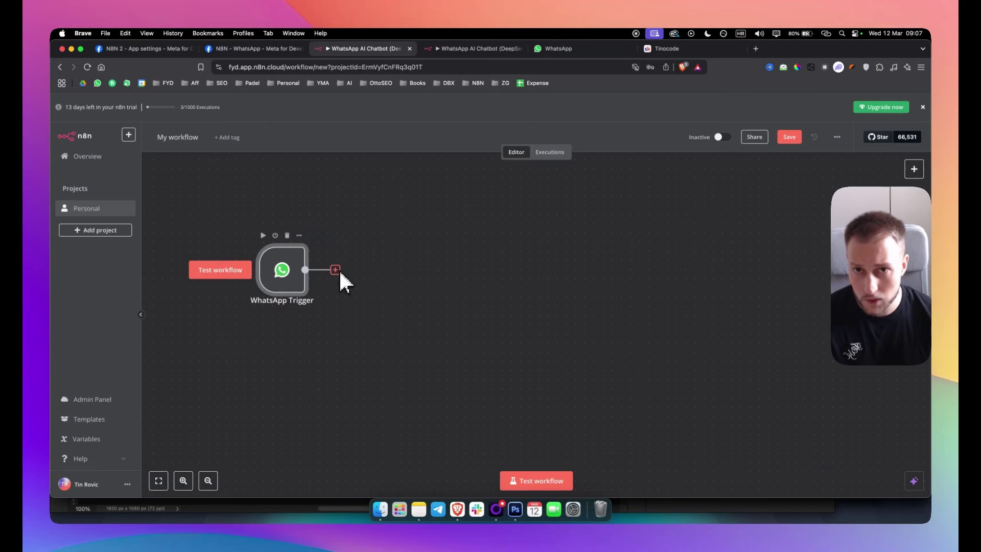
- Examine the If node's condition in the finished WhatsApp AI Chatbot (DeepSeek) workflow and copy its {{ $json.messages }} expression
left_click(478, 48)
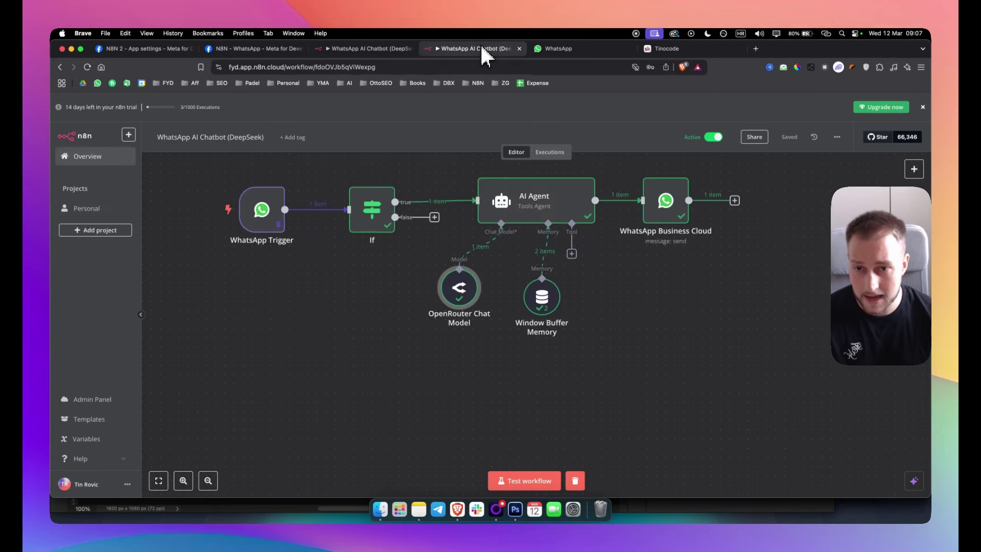
double_click(368, 229)
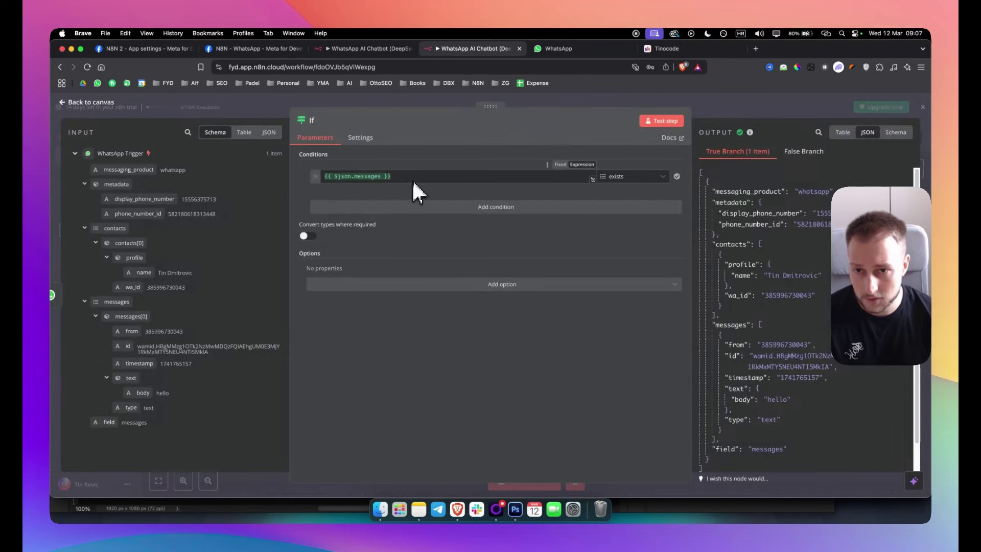
left_click_drag(414, 183, 294, 179)
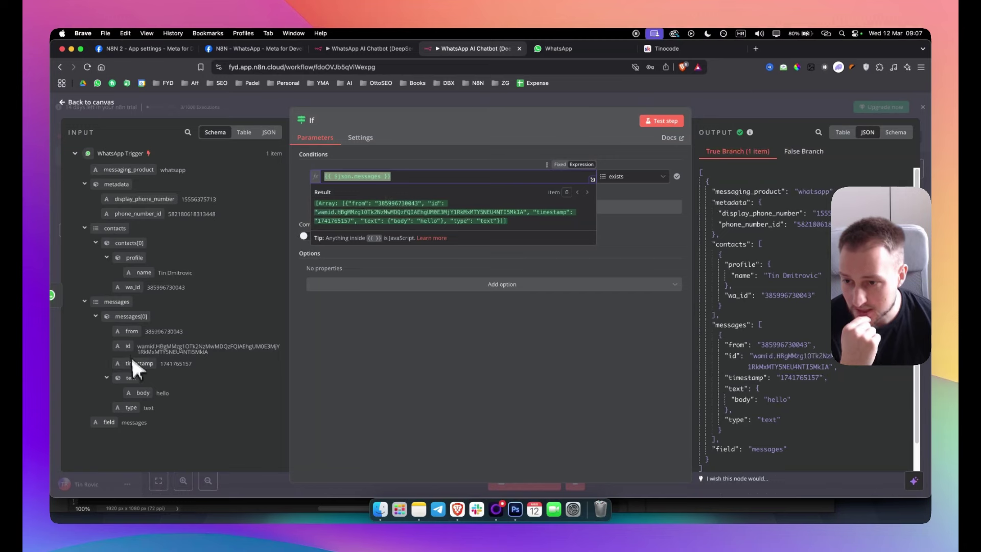
left_click(360, 158)
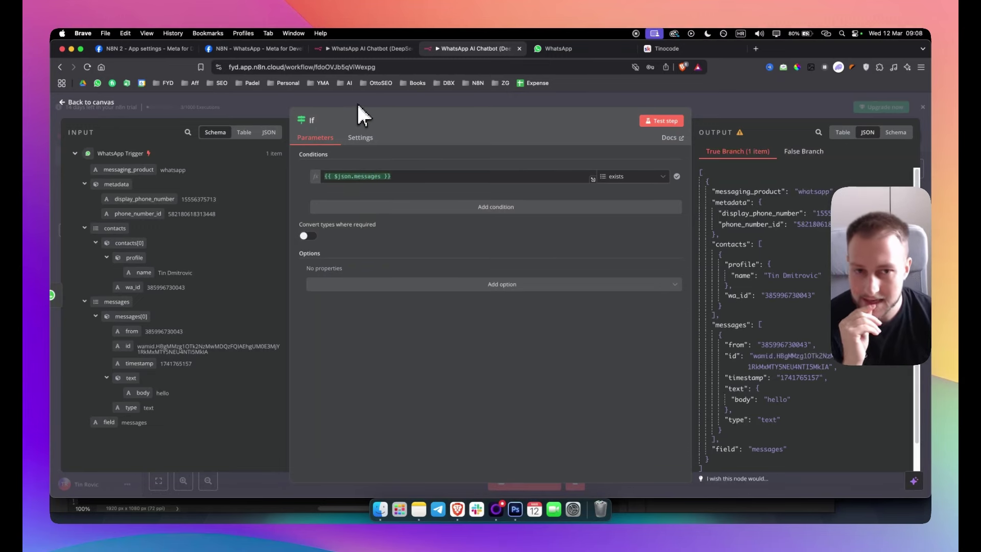
left_click(400, 174)
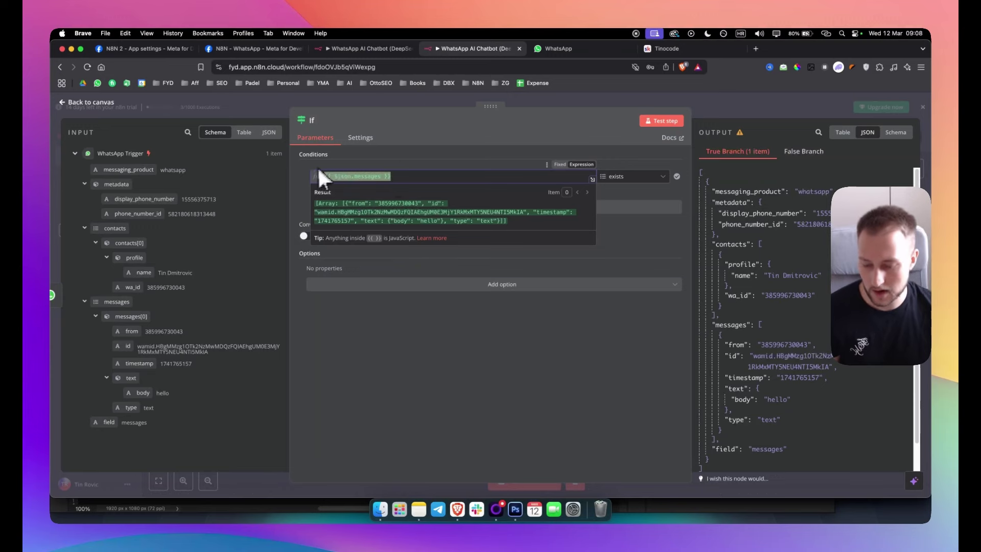
left_click_drag(325, 176, 409, 177)
key("super+c")
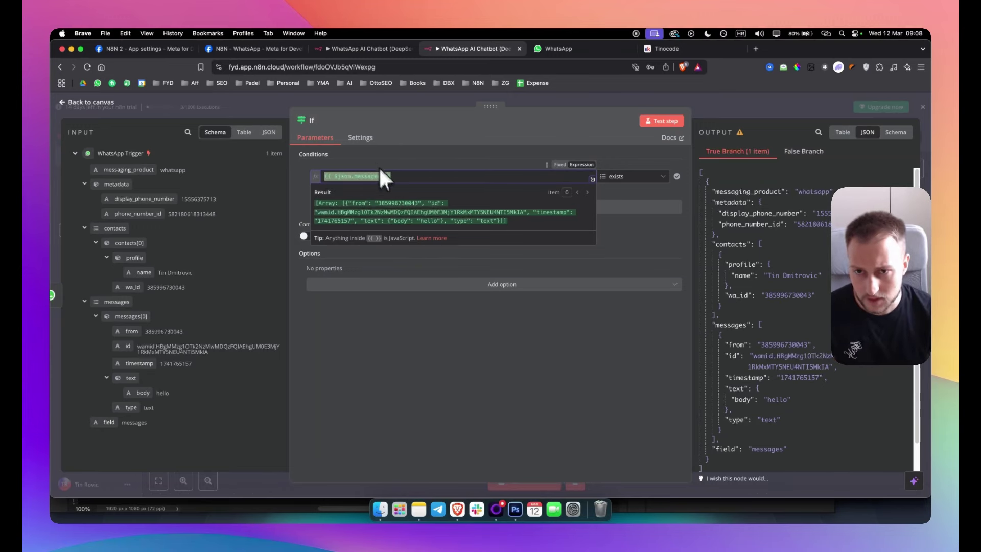
left_click(411, 173)
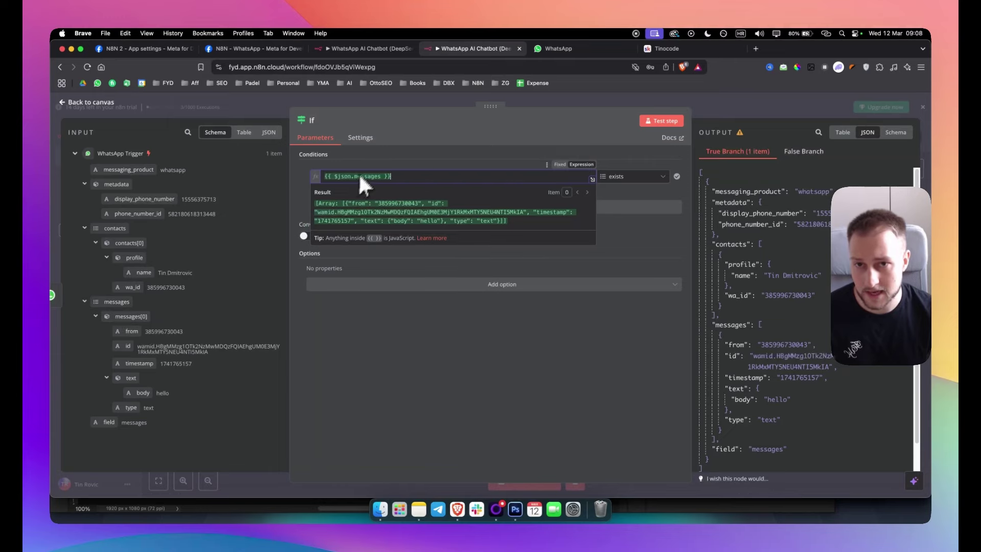
- Add an If node after the WhatsApp Trigger in the new workflow, with the condition {{ $json.messages }} and the Array operator exists
left_click(363, 48)
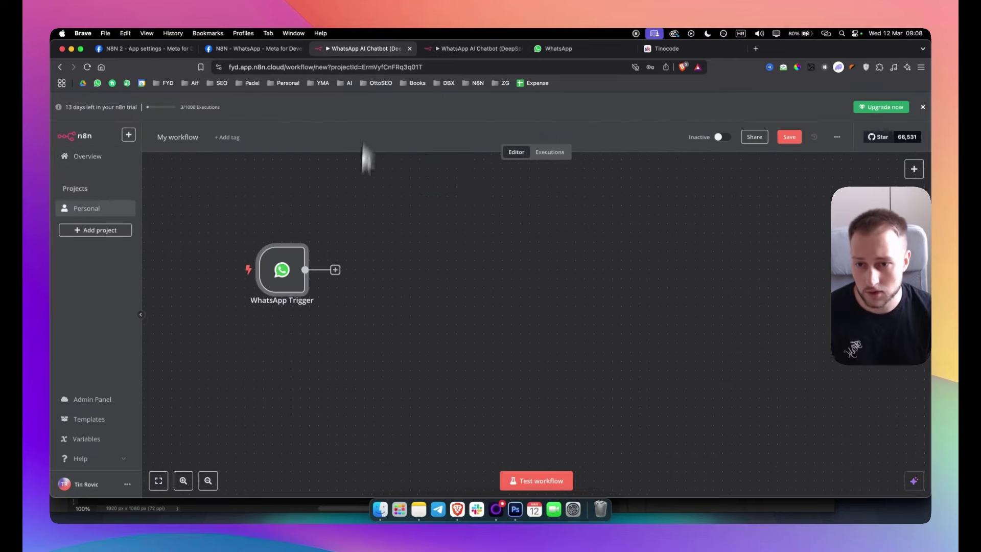
left_click(336, 270)
type("if")
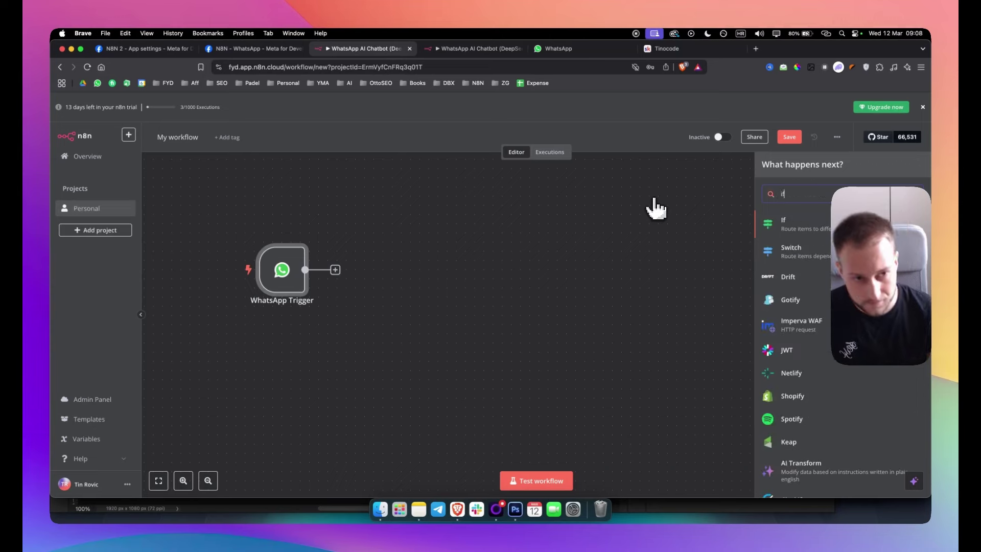
left_click(804, 225)
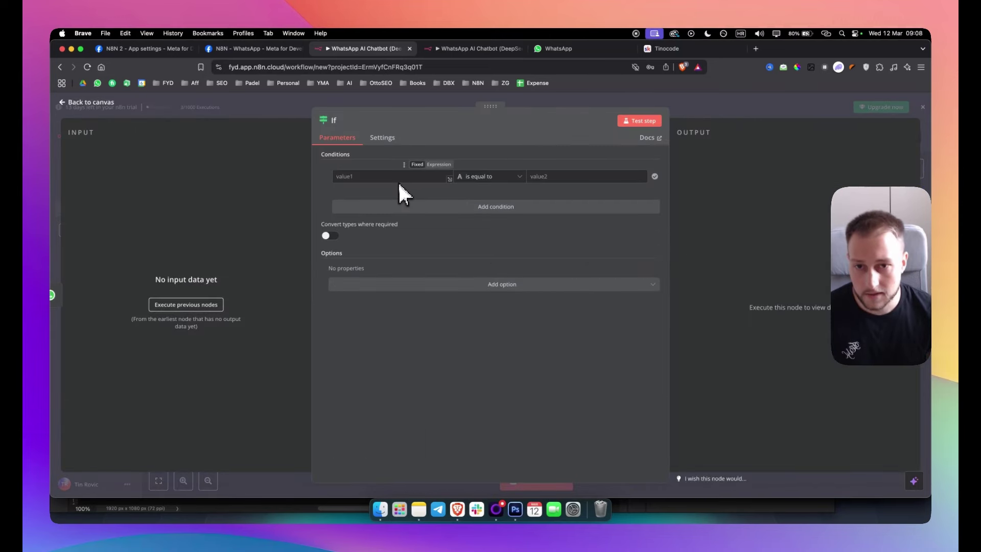
key("super+v")
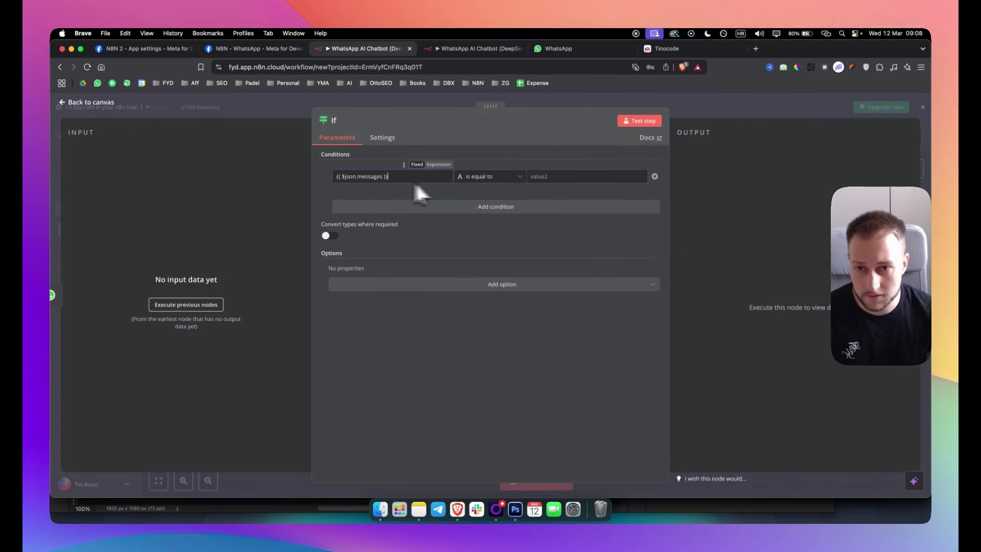
left_click(507, 176)
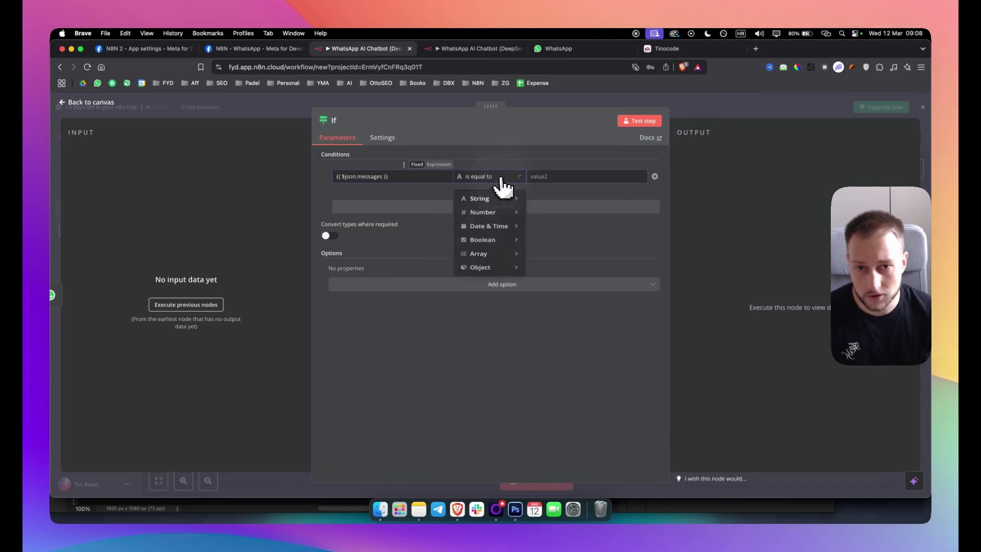
mouse_move(507, 262)
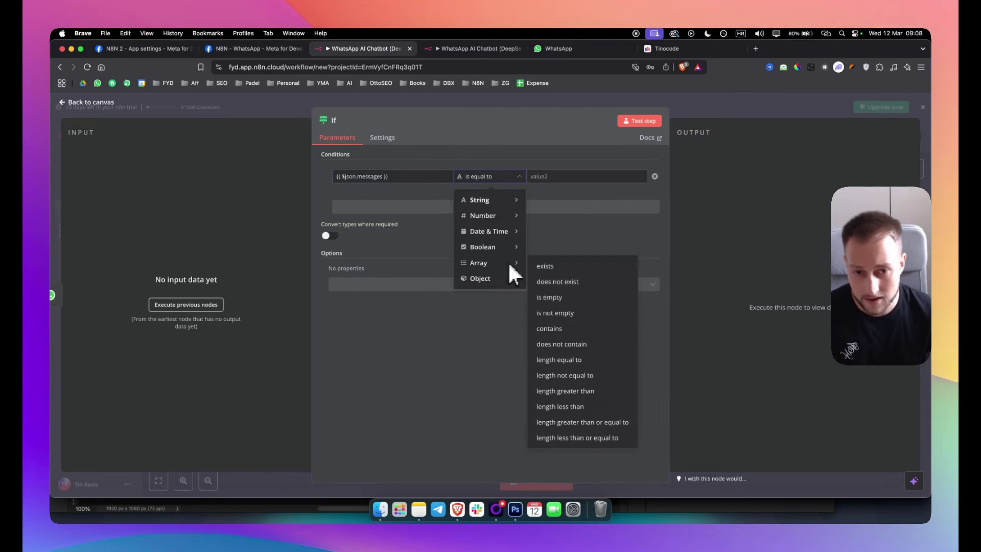
left_click(563, 267)
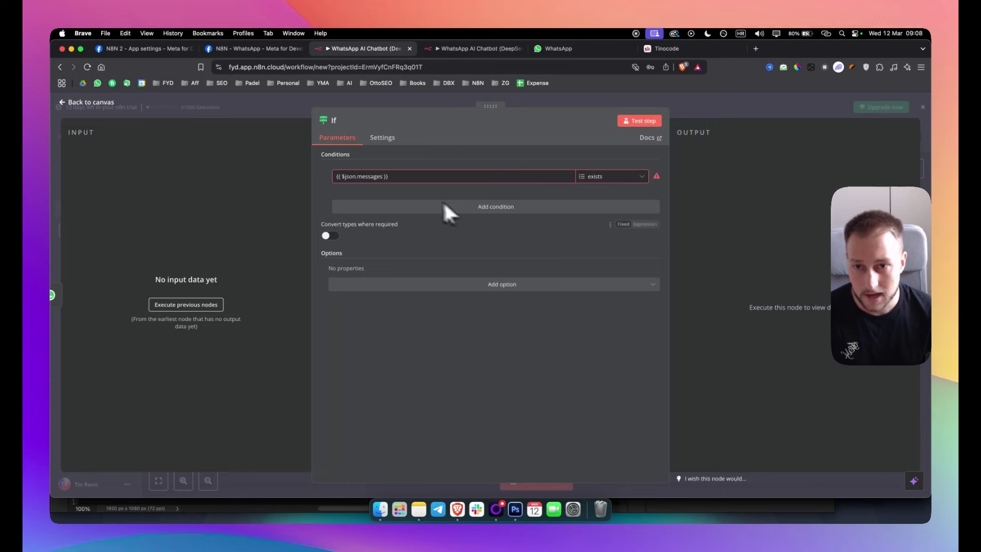
- Clear the pasted expression from the If condition and run a test of the workflow from the WhatsApp Trigger
left_click(199, 306)
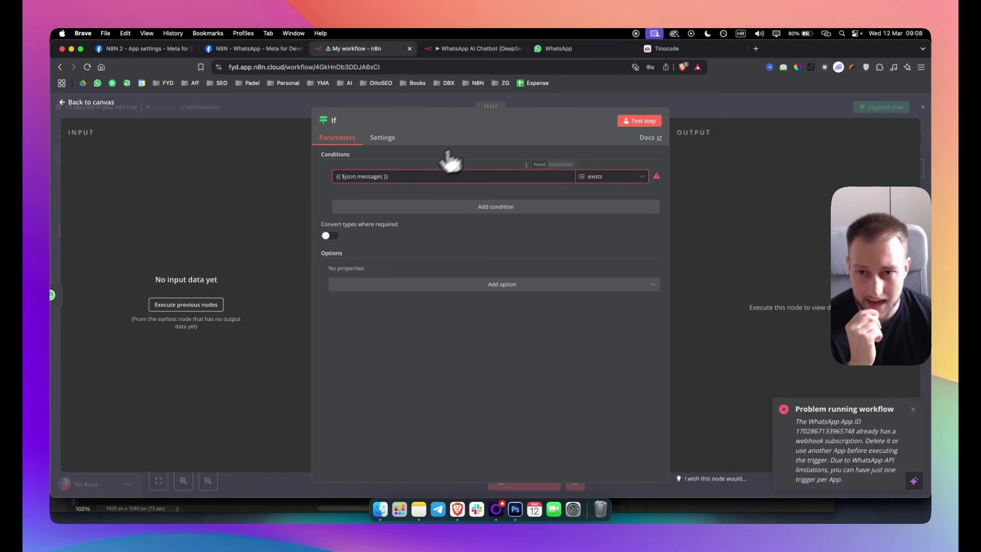
triple_click(373, 176)
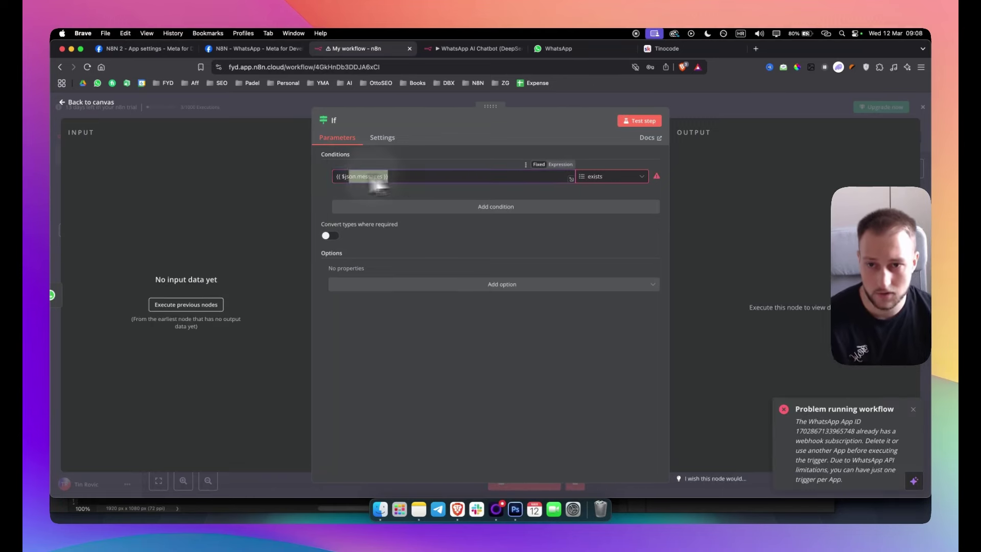
left_click(599, 103)
mouse_move(307, 282)
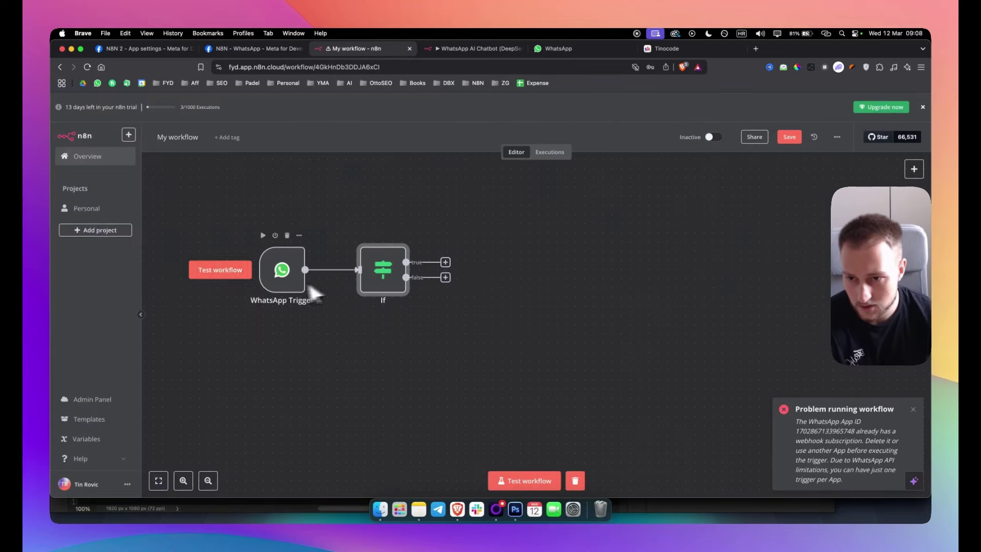
left_click(223, 271)
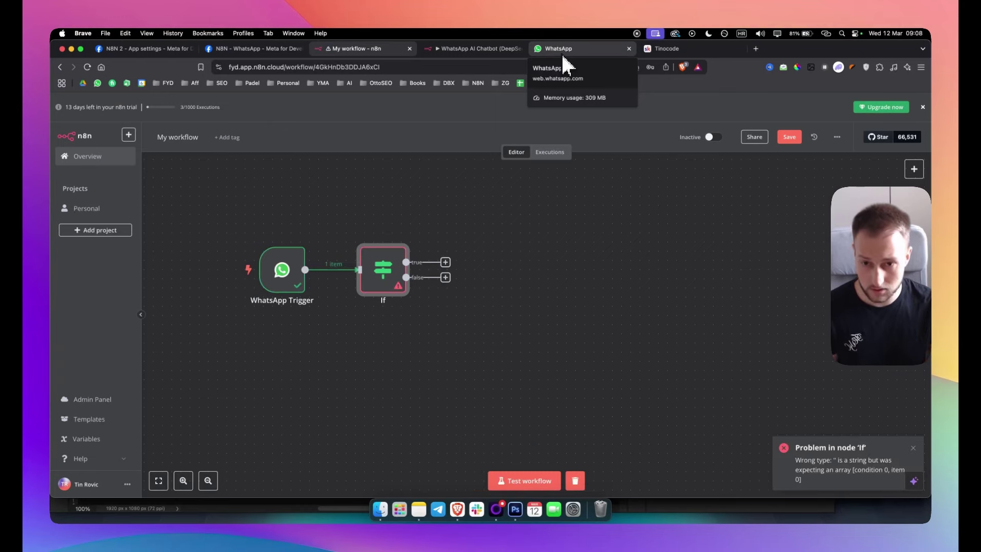
- Map the trigger's messages array into the If condition as {{ $json.messages }}, keeping the exists operator
double_click(379, 279)
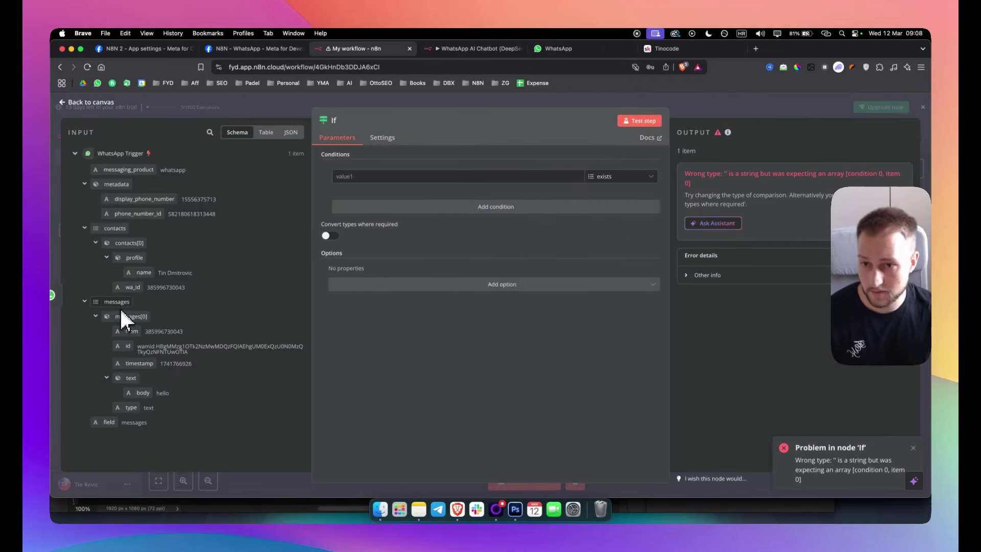
left_click_drag(119, 304, 417, 178)
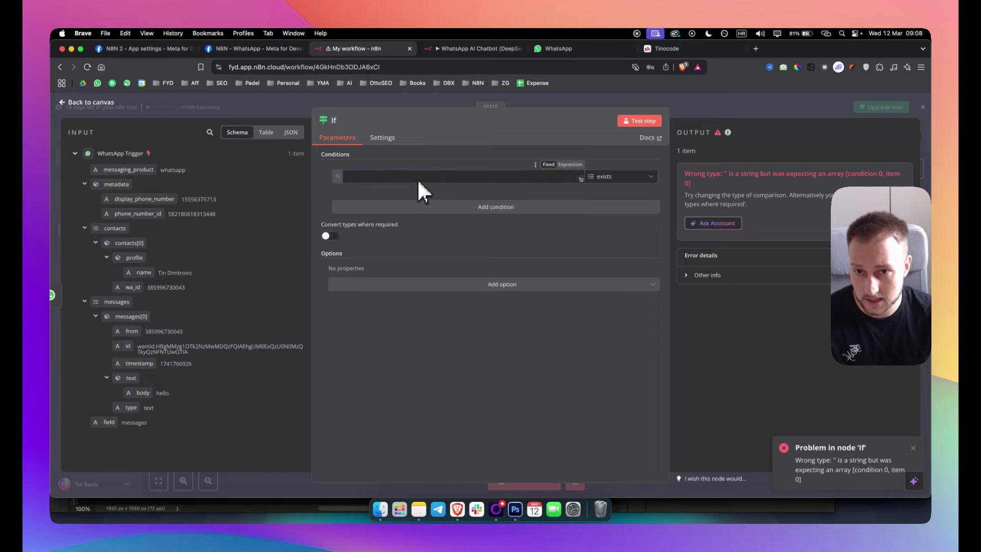
left_click(595, 178)
left_click(606, 178)
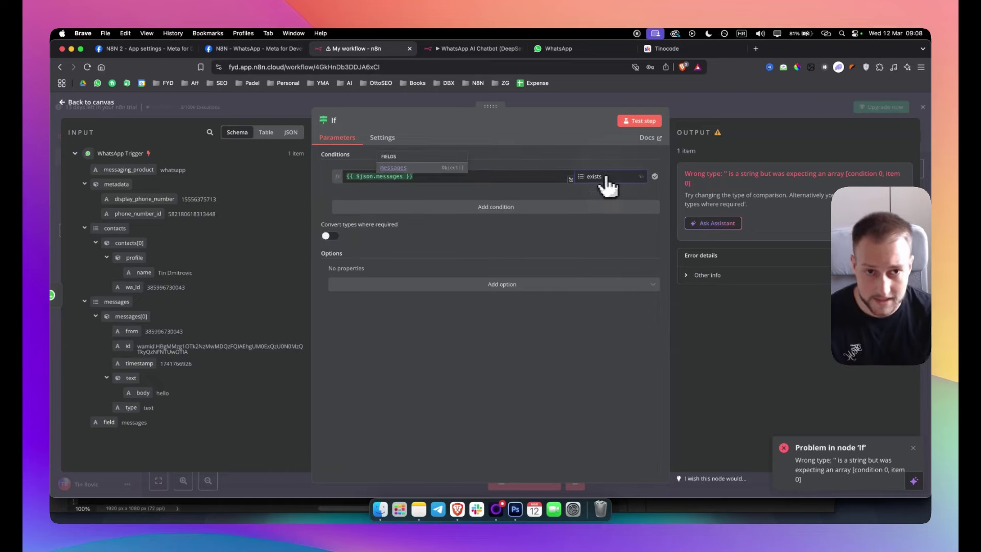
left_click(538, 102)
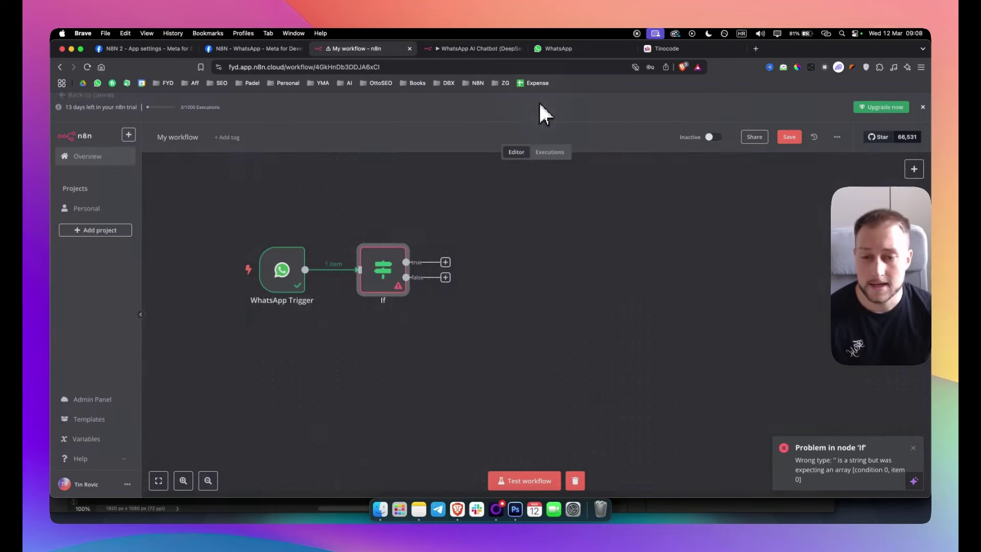
- Test the If node against the trigger's message data and return to the canvas
double_click(380, 280)
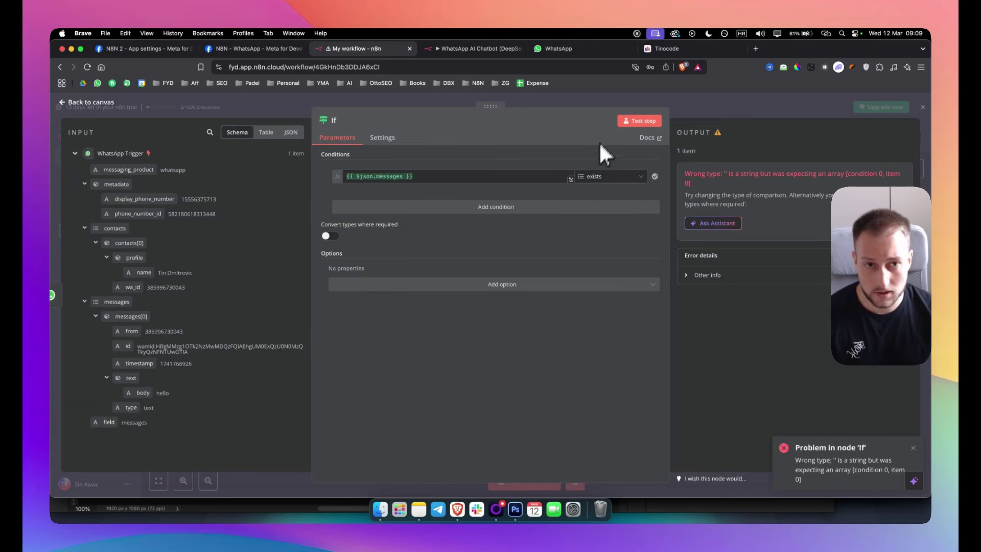
left_click(633, 121)
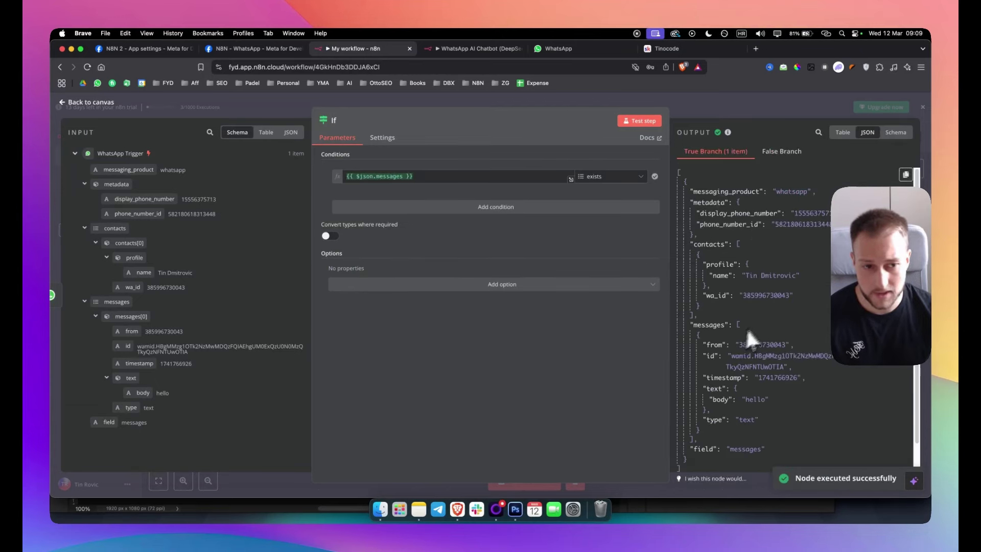
left_click(746, 111)
left_click_drag(482, 312, 459, 311)
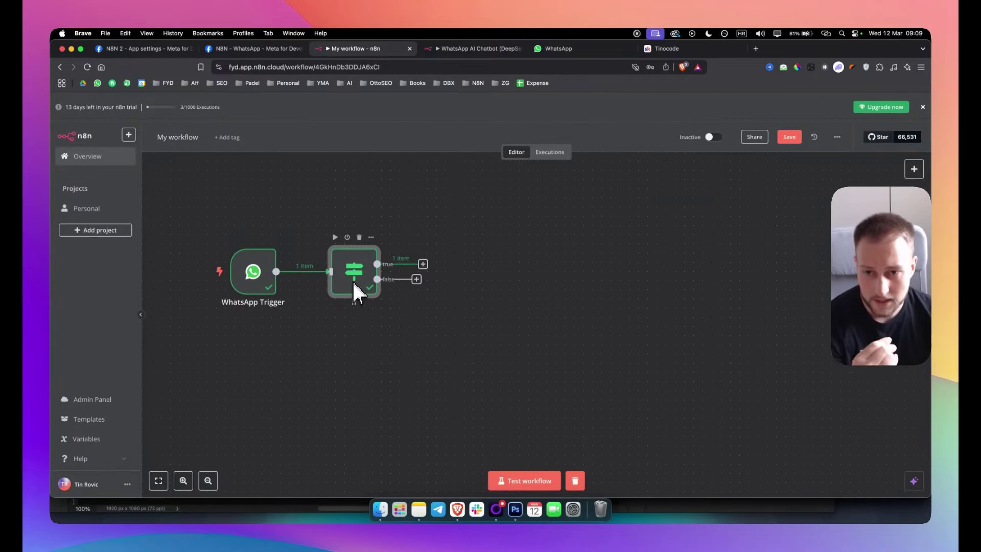
scroll(357, 338, "down", 2)
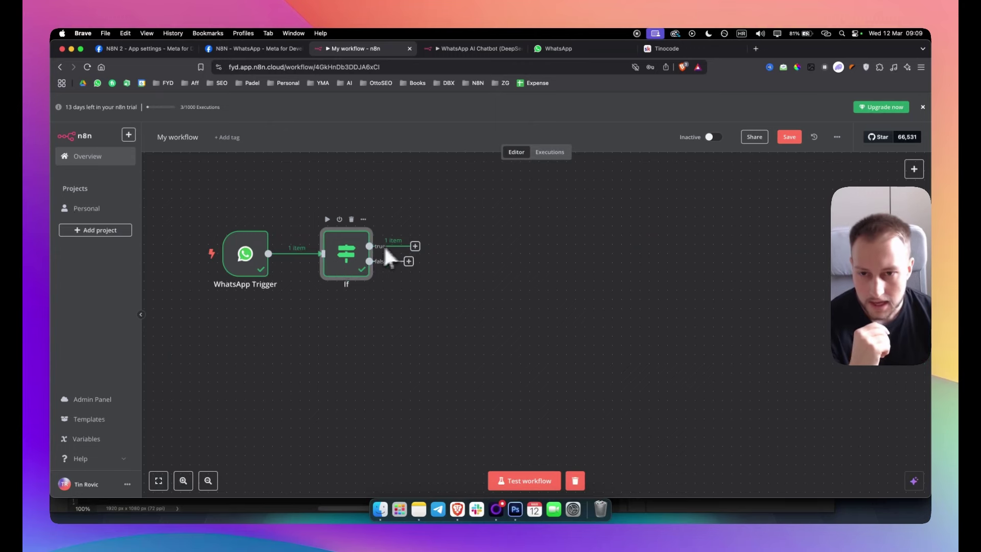
- Add an AI Agent on the If node's true branch, with the prompt source Define below and user message {{ $json.messages[0].text.body }}
left_click(416, 246)
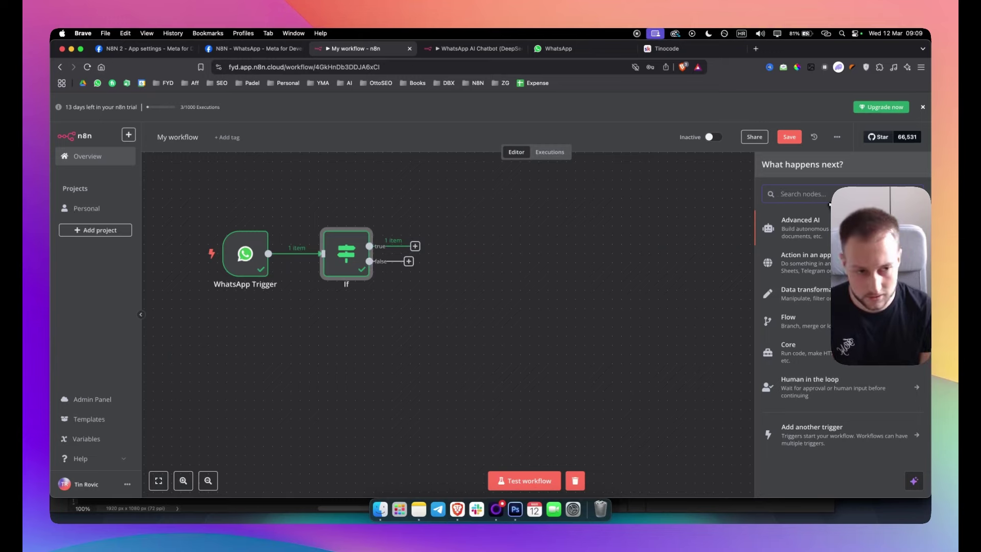
type("ai")
left_click(795, 245)
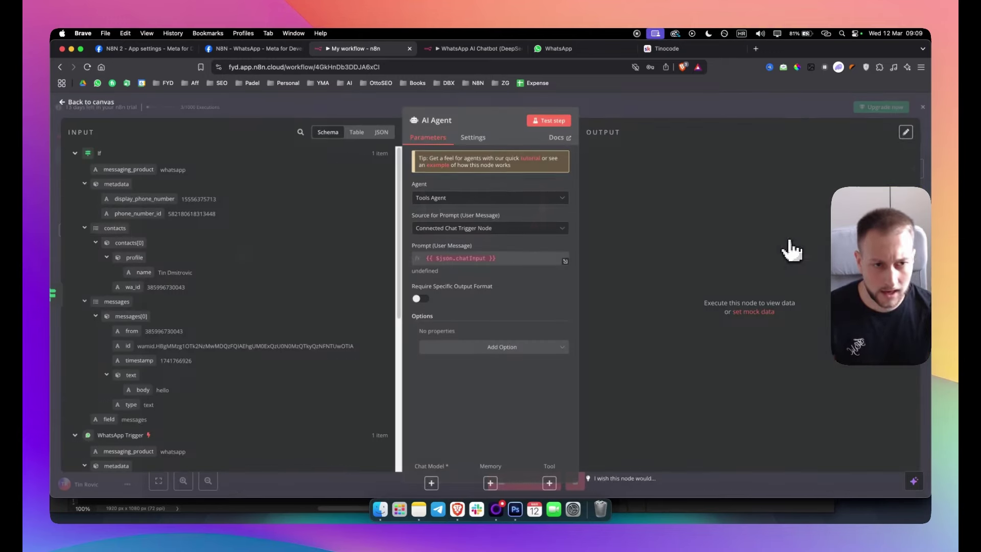
left_click(446, 232)
left_click(454, 307)
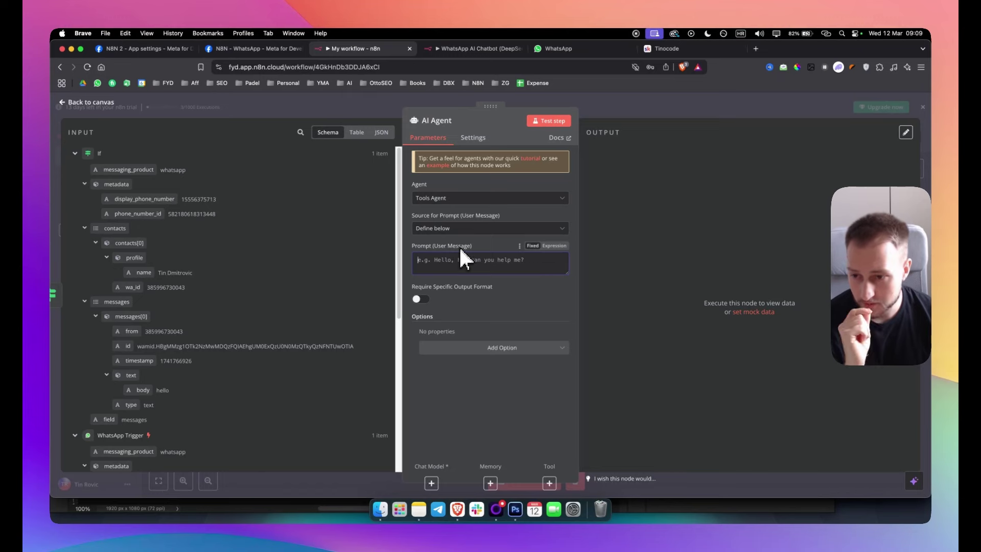
left_click_drag(142, 389, 442, 266)
left_click(489, 329)
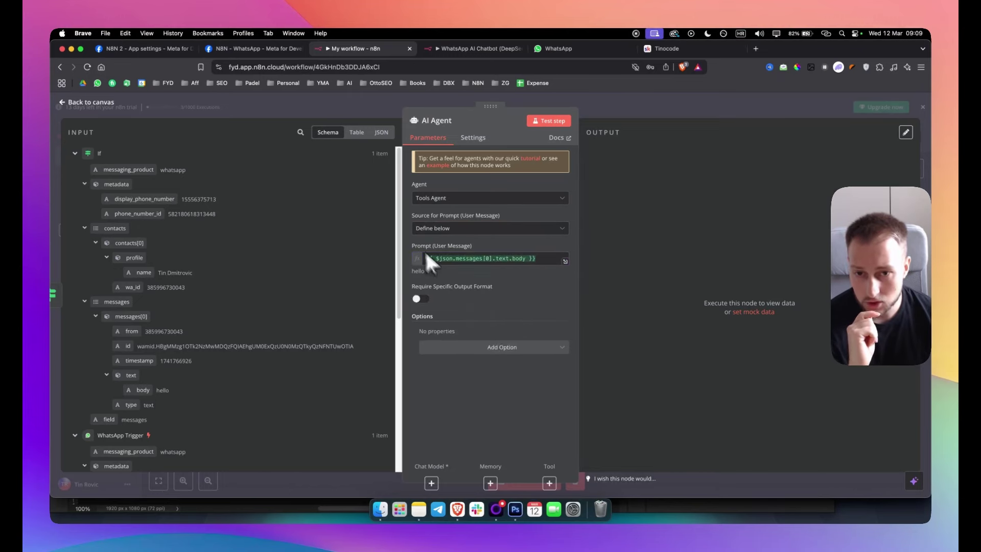
- Review the AI Agent's agent type choices and prompt expression, keep Tools Agent, and close the node's settings
left_click(450, 206)
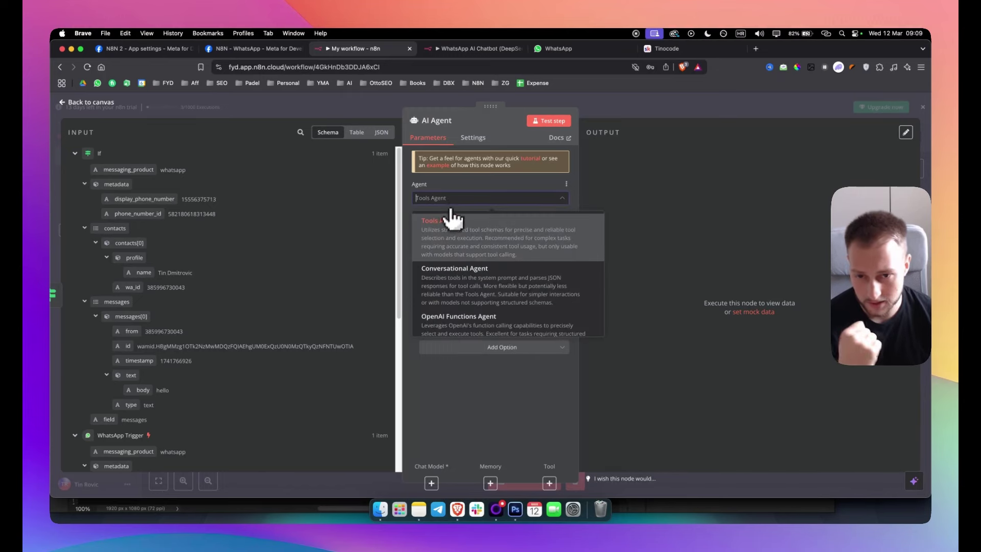
left_click(450, 204)
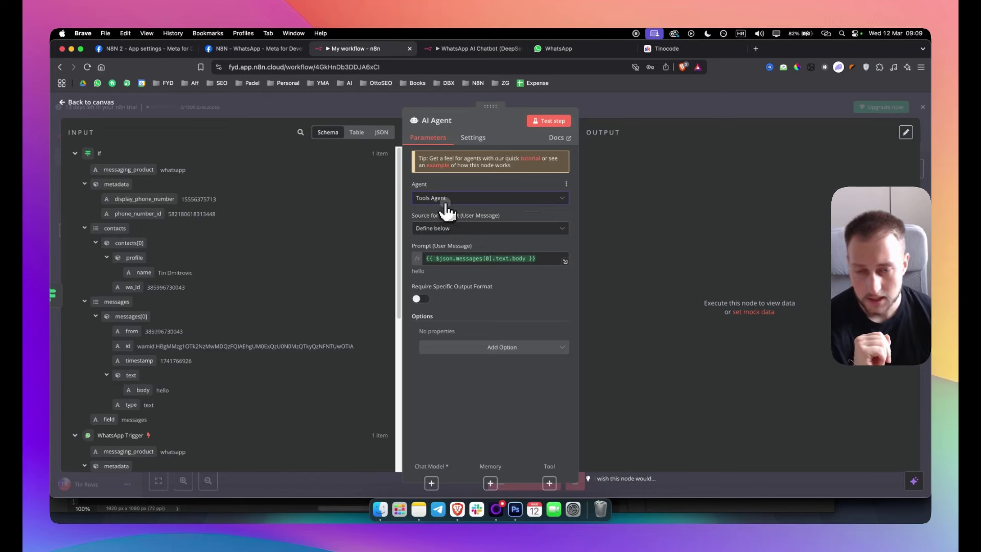
left_click(446, 204)
left_click(458, 201)
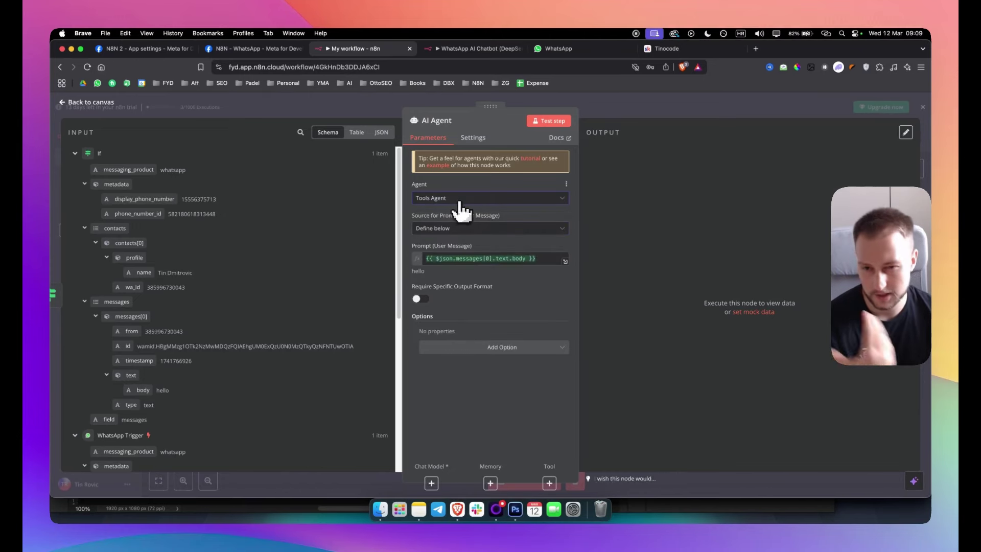
left_click(543, 258)
left_click(410, 246)
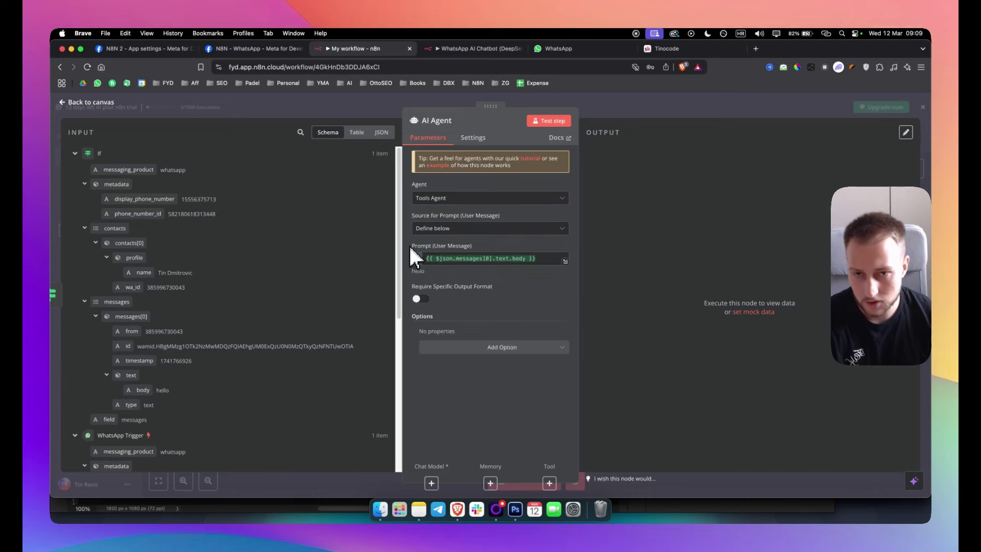
key("Escape")
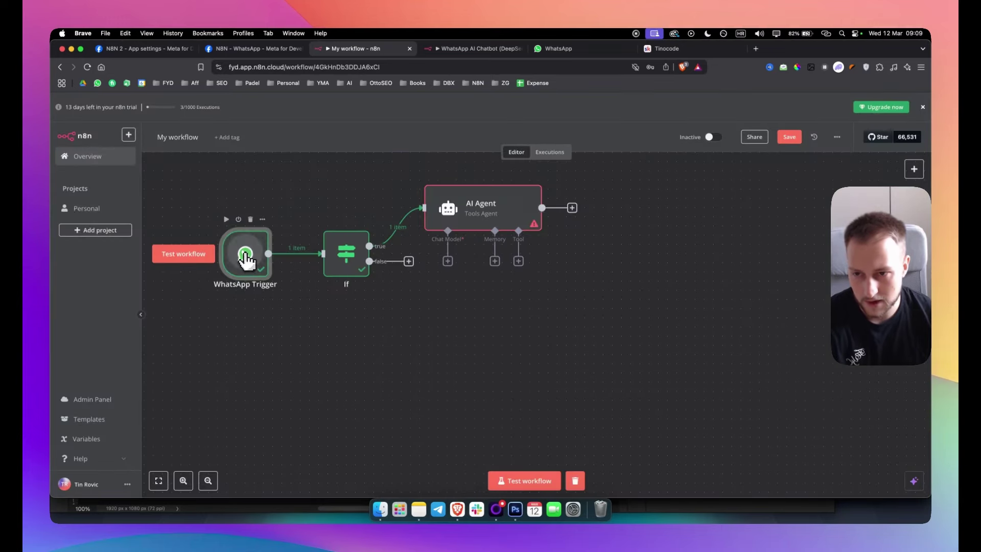
- Check the WhatsApp Trigger's message output and move the AI Agent node in line with the If node
double_click(246, 258)
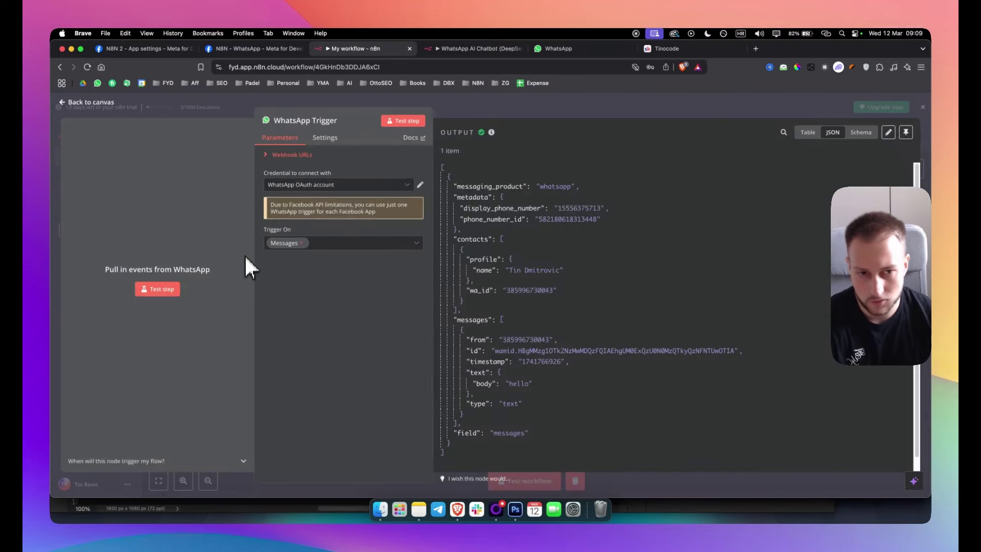
left_click(498, 106)
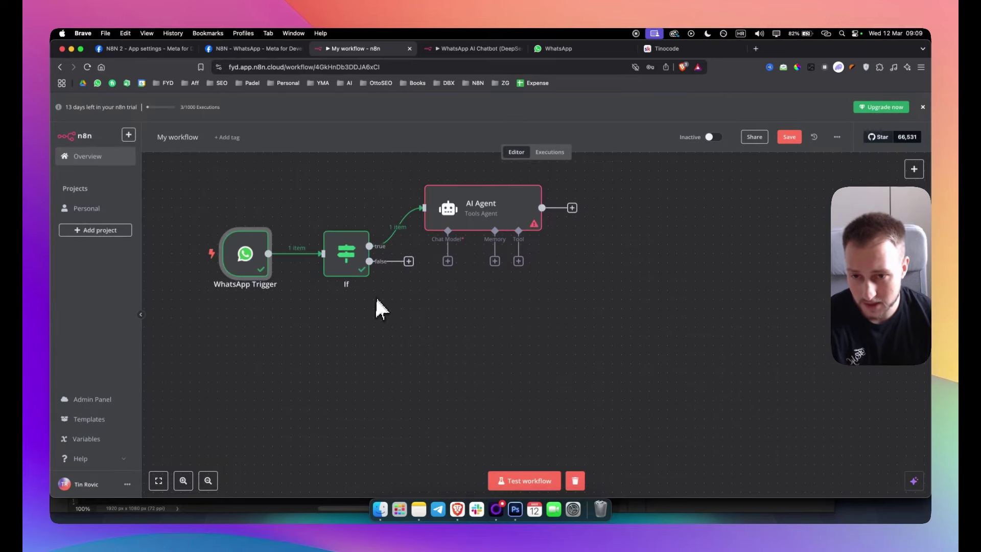
left_click_drag(478, 210, 485, 256)
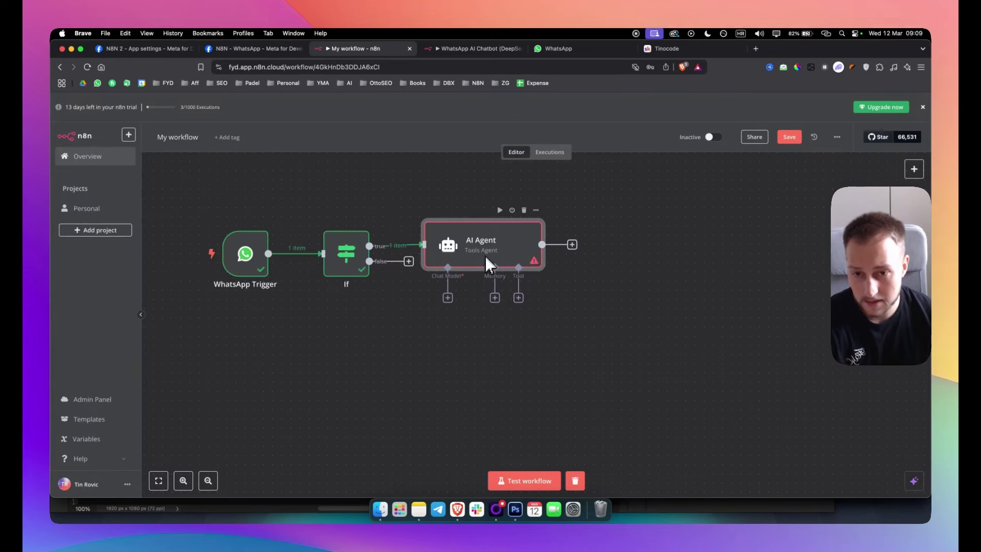
- Review the If node's messages condition and the AI Agent's user message expression, and return to the canvas
double_click(343, 254)
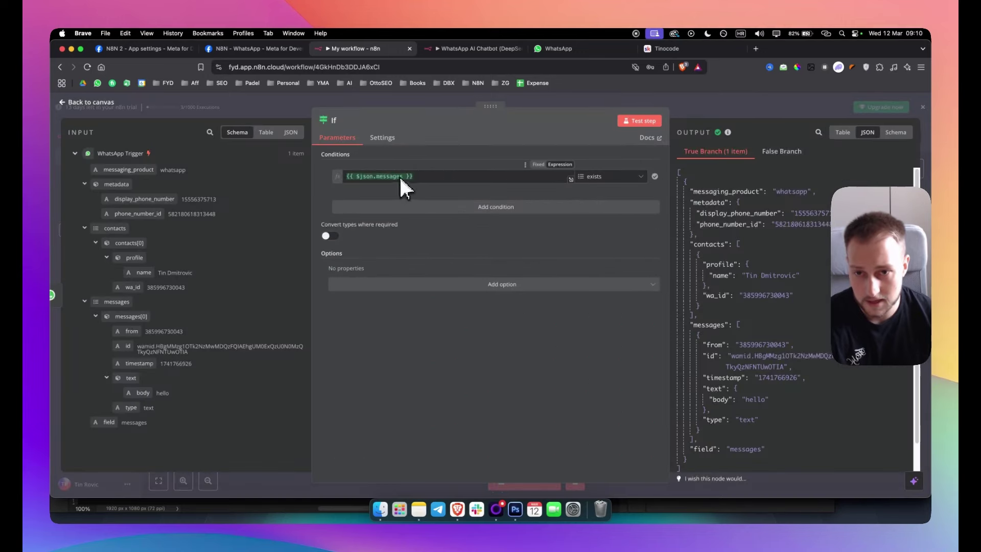
left_click(529, 104)
double_click(486, 248)
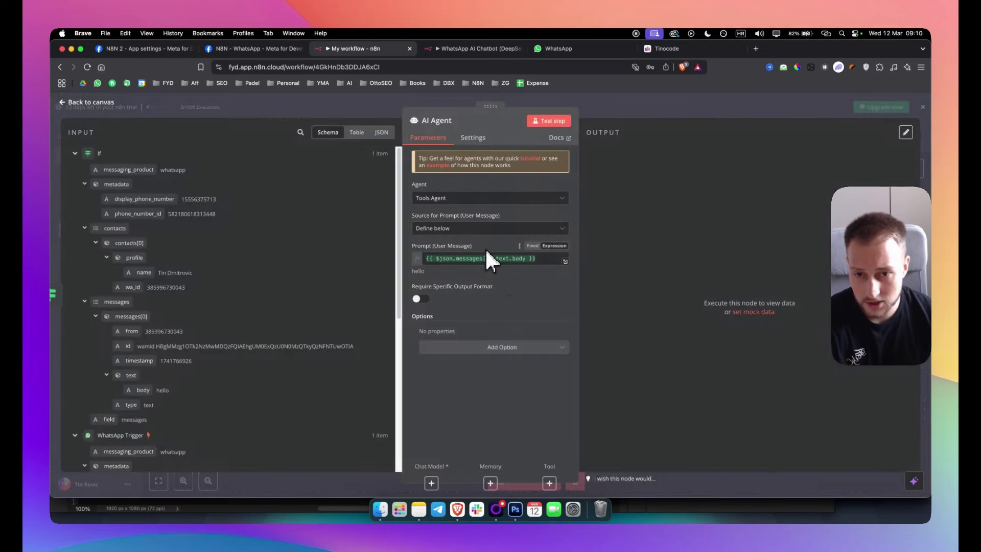
left_click(596, 109)
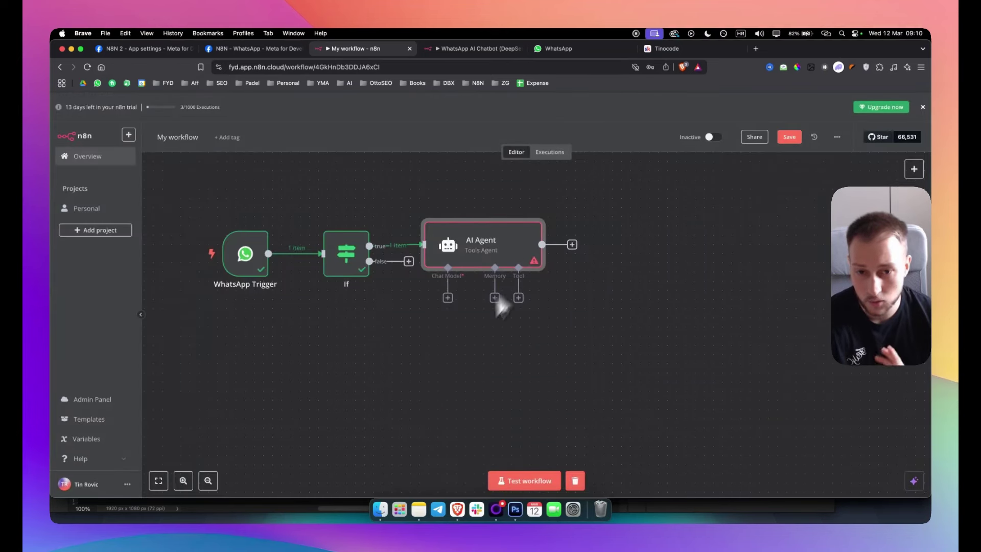
- Add an OpenRouter Chat Model as the AI Agent's chat model
left_click(448, 298)
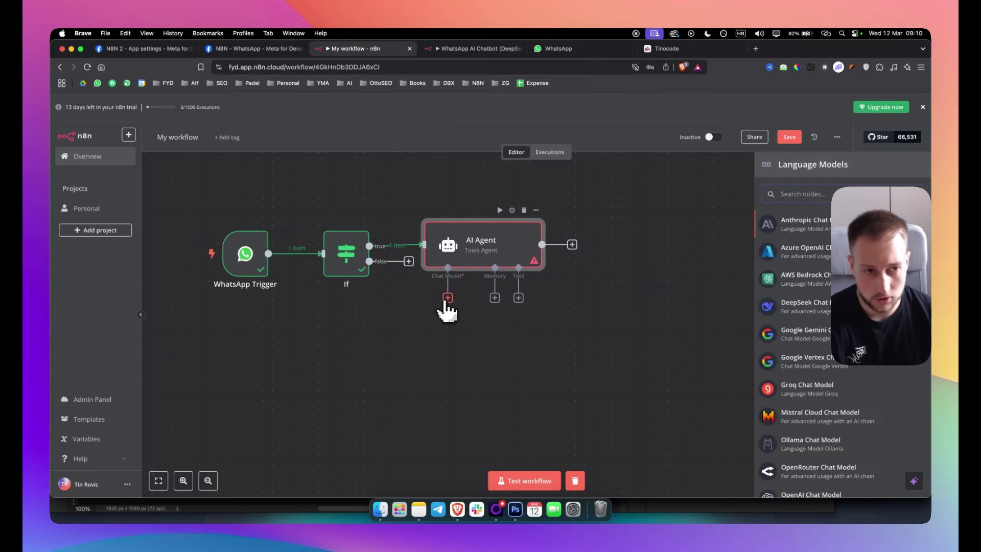
type("open")
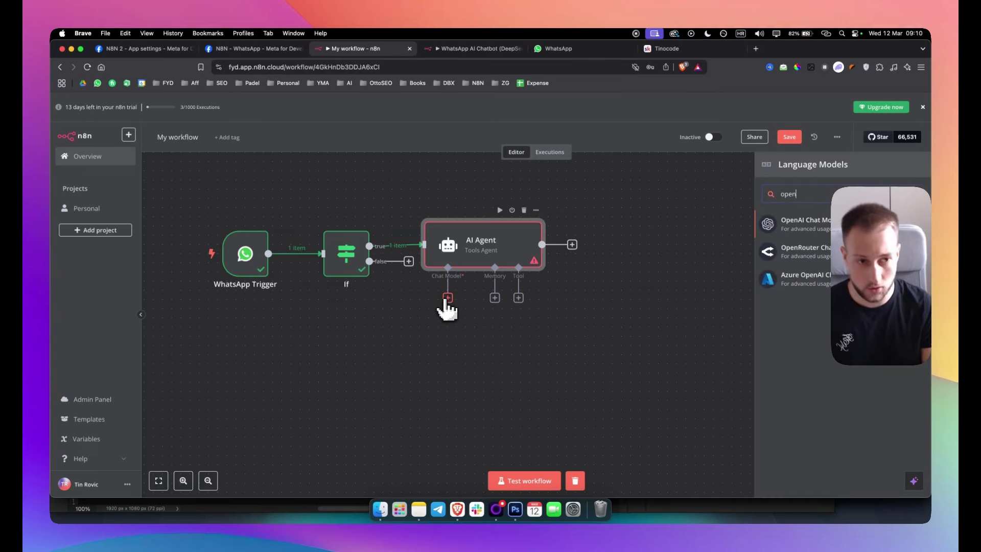
left_click(827, 263)
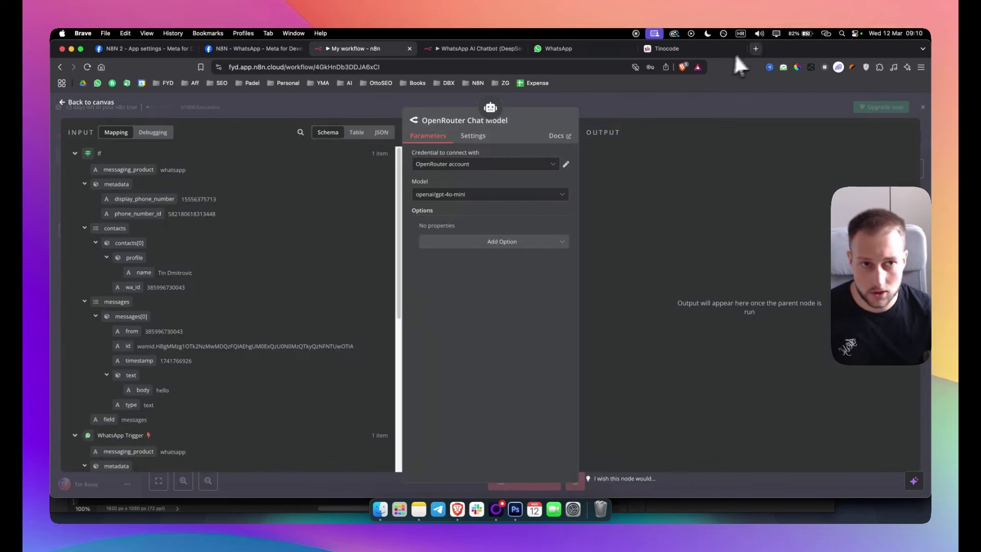
- Open the OpenRouter website in a new browser tab, search its models for free, and open DeepSeek R1 Zero (free)
left_click(756, 48)
type("openrouter")
key("Return")
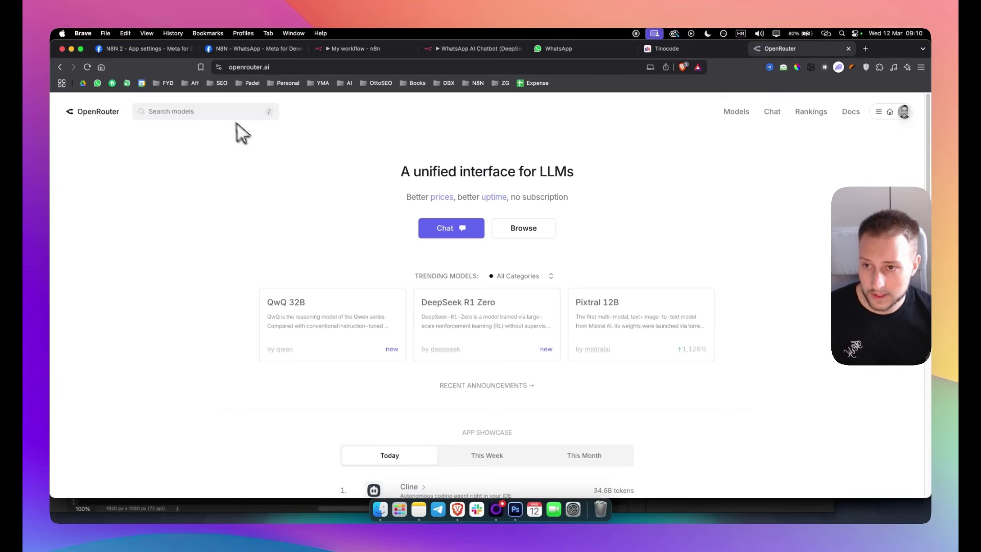
left_click(223, 113)
type("free")
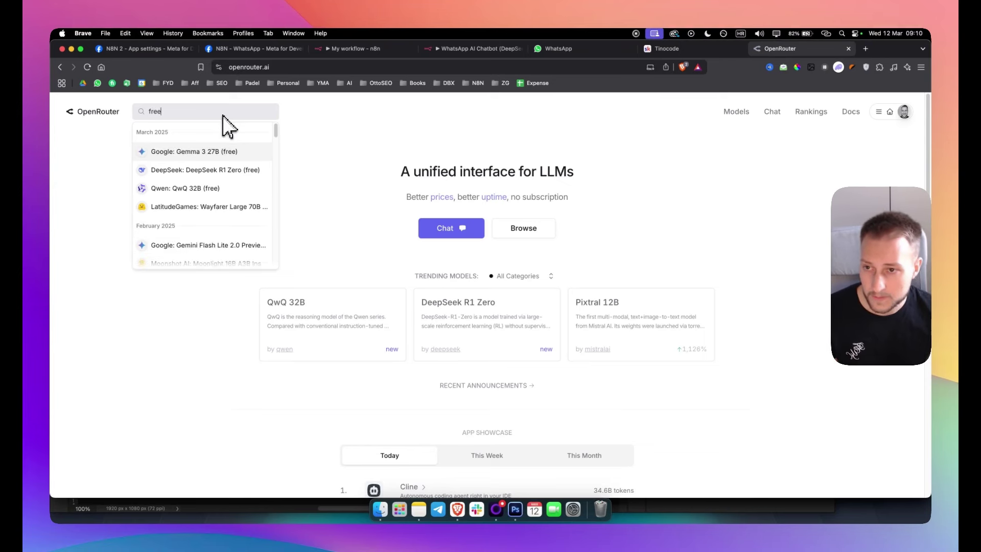
left_click(197, 170)
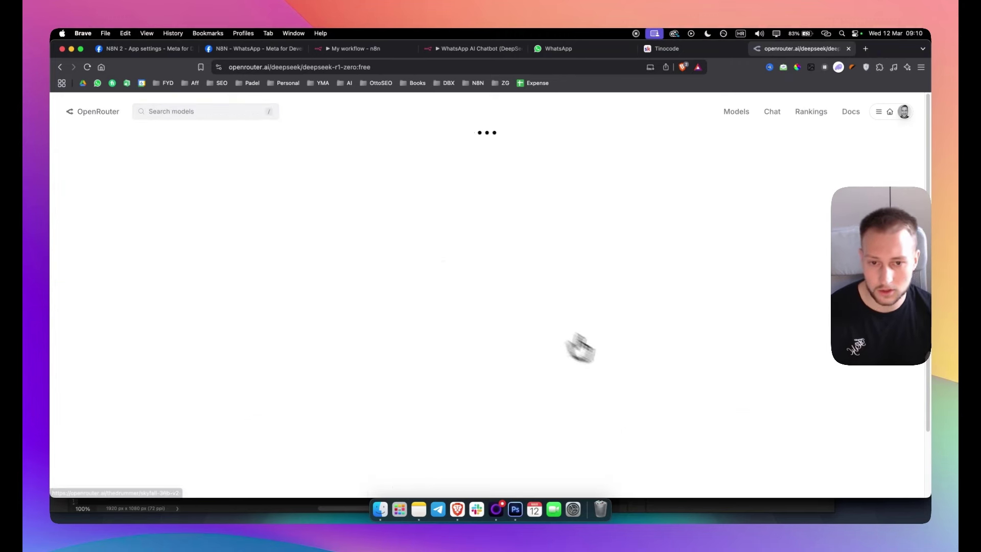
- Create an OpenRouter API key named DeepSeek - Whatsapp from the model's API section and copy the new key
left_click(535, 301)
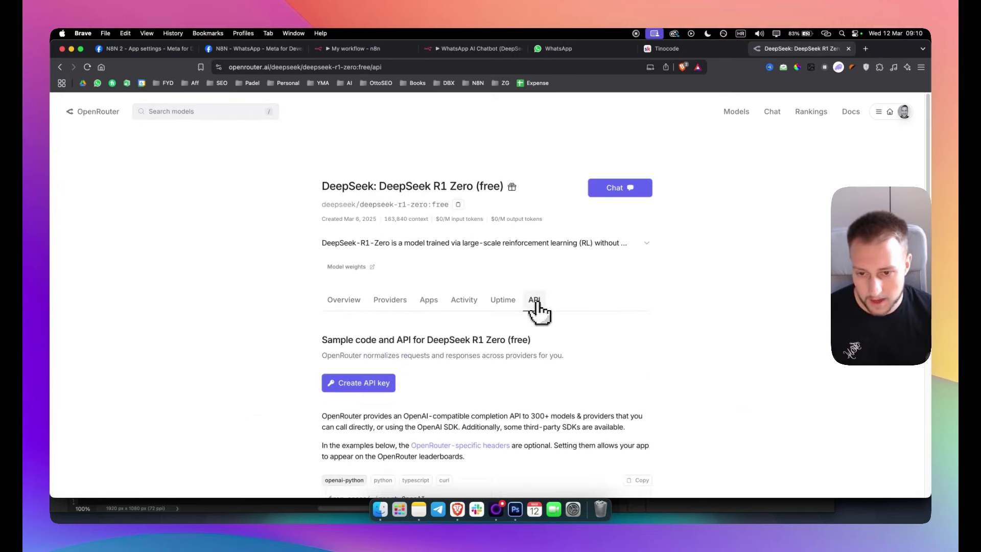
left_click(377, 384)
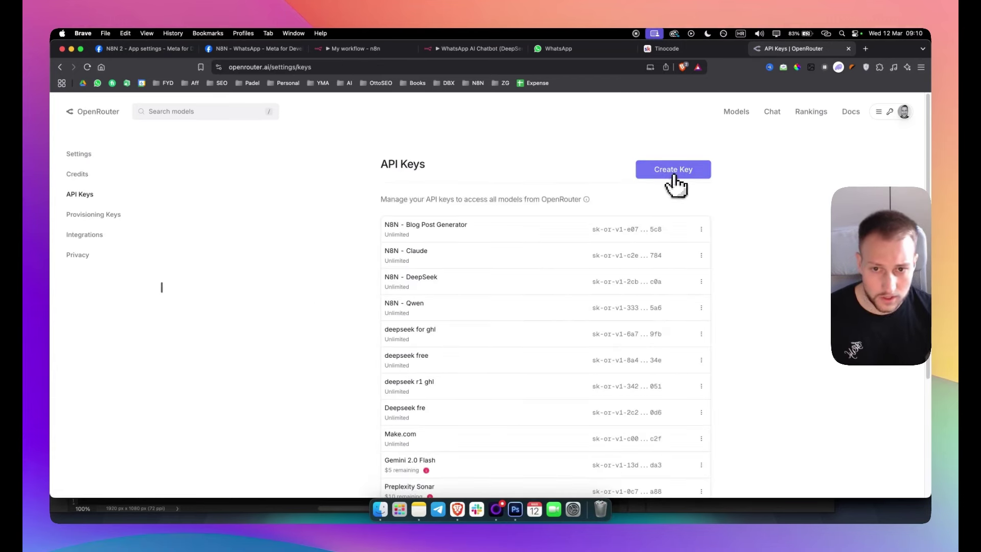
left_click(654, 182)
left_click(433, 283)
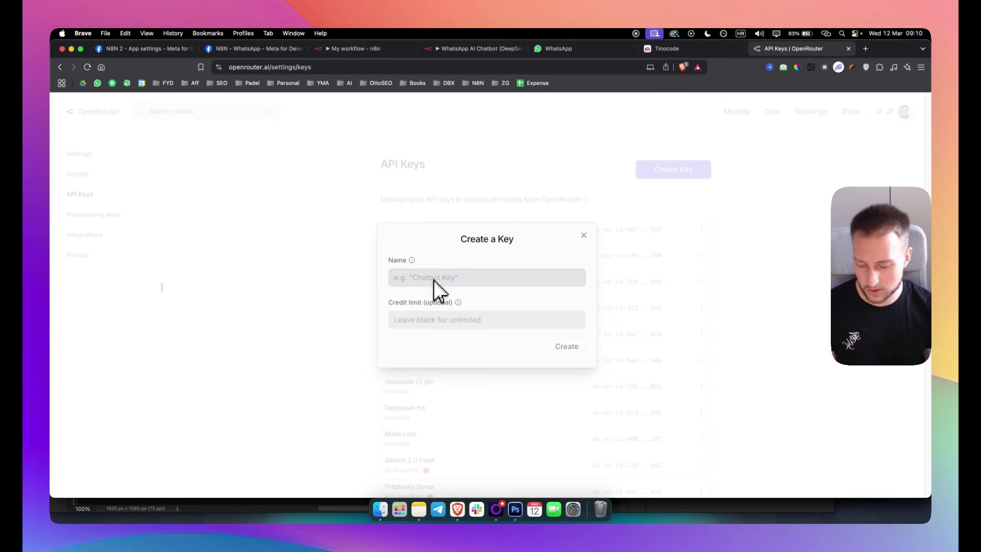
type("DeepSeek - Whatsapp")
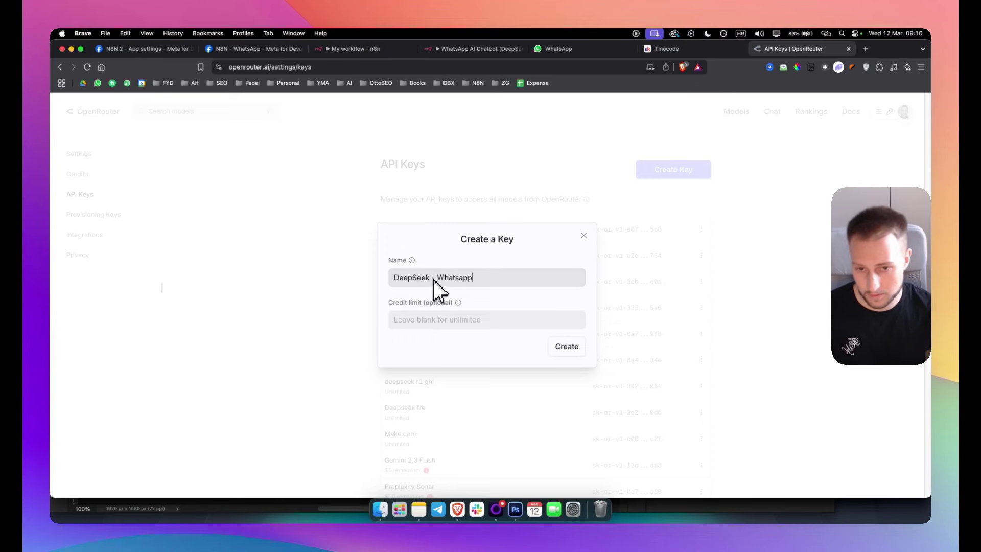
left_click(566, 348)
left_click(572, 280)
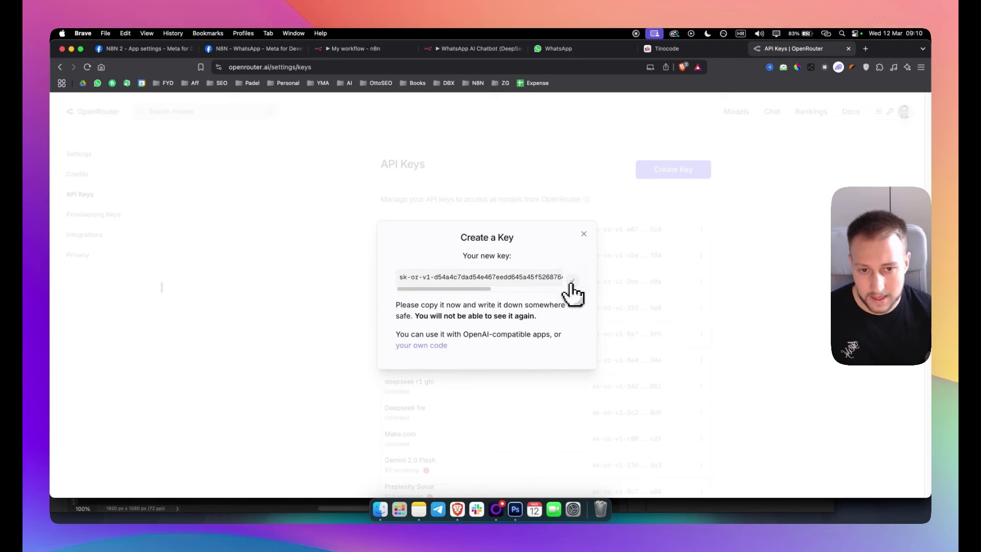
- Switch back to My workflow in n8n, view the OpenRouter account credential's API key setting, and close it
left_click(388, 49)
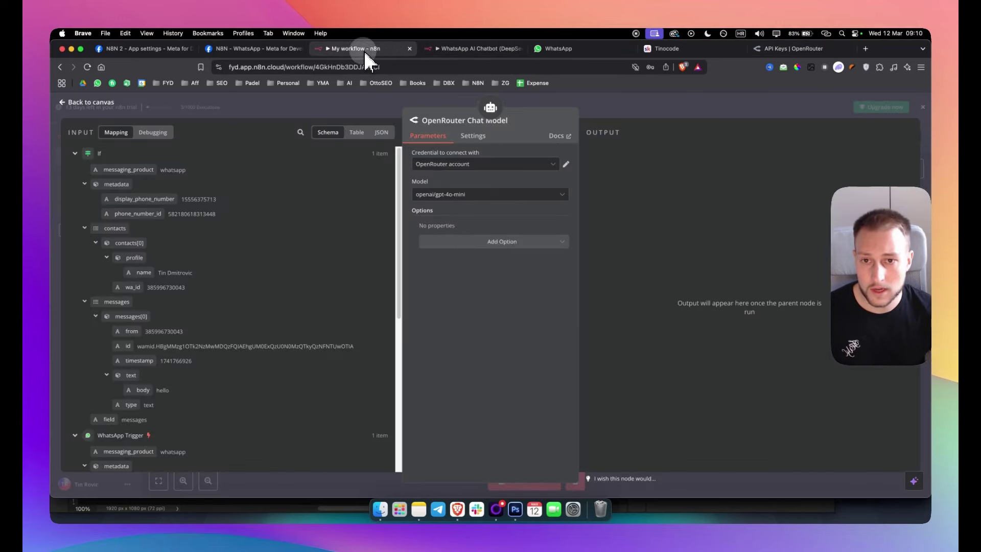
left_click(566, 164)
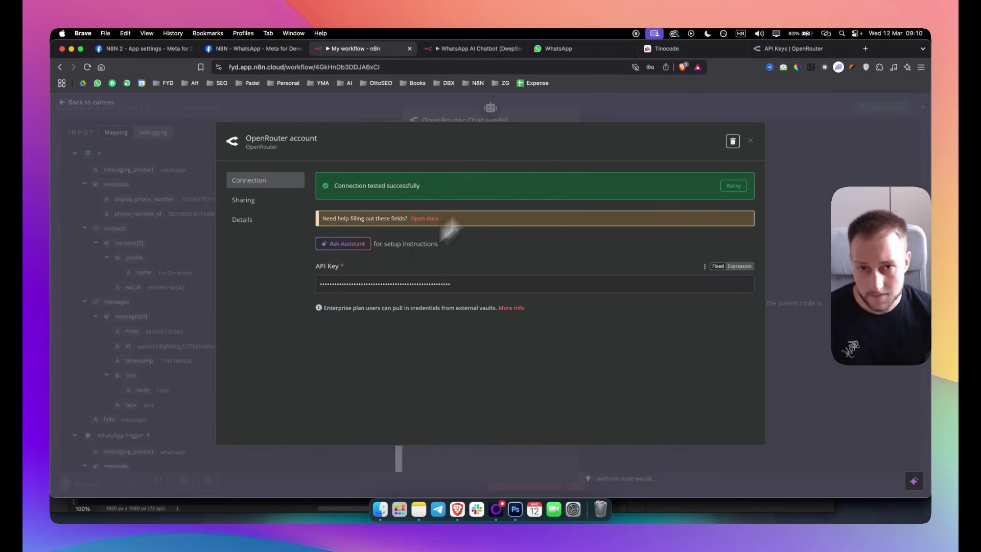
left_click(562, 109)
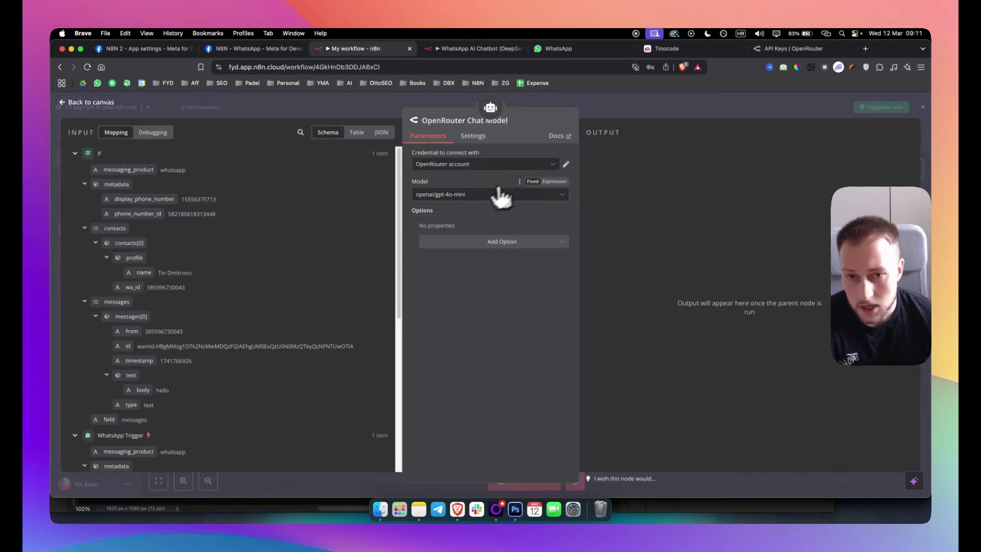
- Set the OpenRouter Chat Model's model to deepseek/deepseek-chat:free and return to the canvas
left_click(484, 197)
type("free")
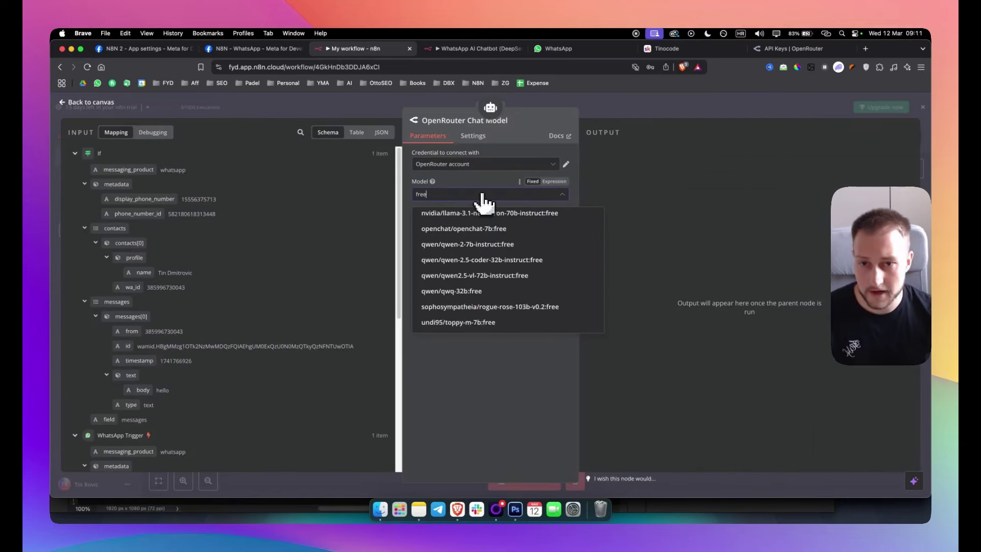
scroll(514, 259, "up", 10)
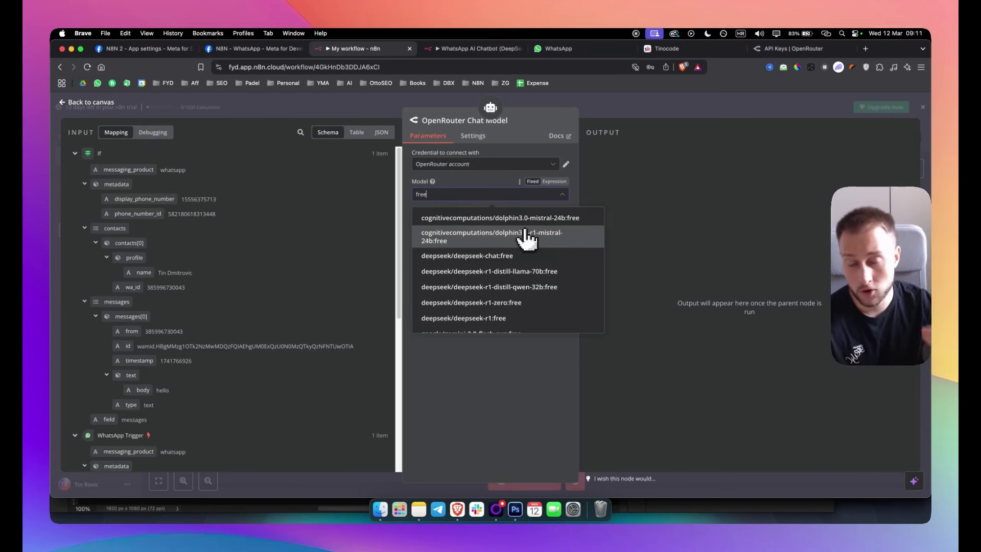
left_click(488, 258)
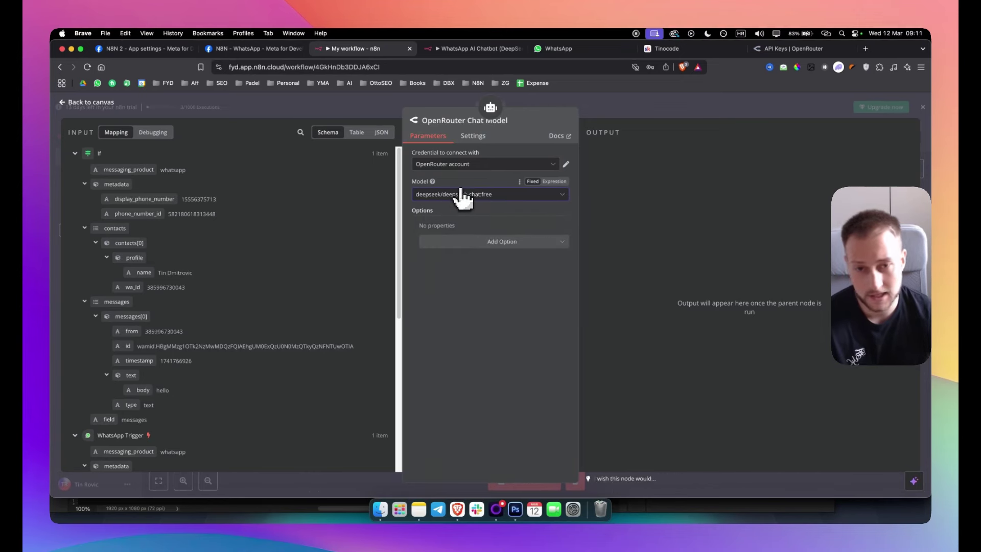
left_click(602, 107)
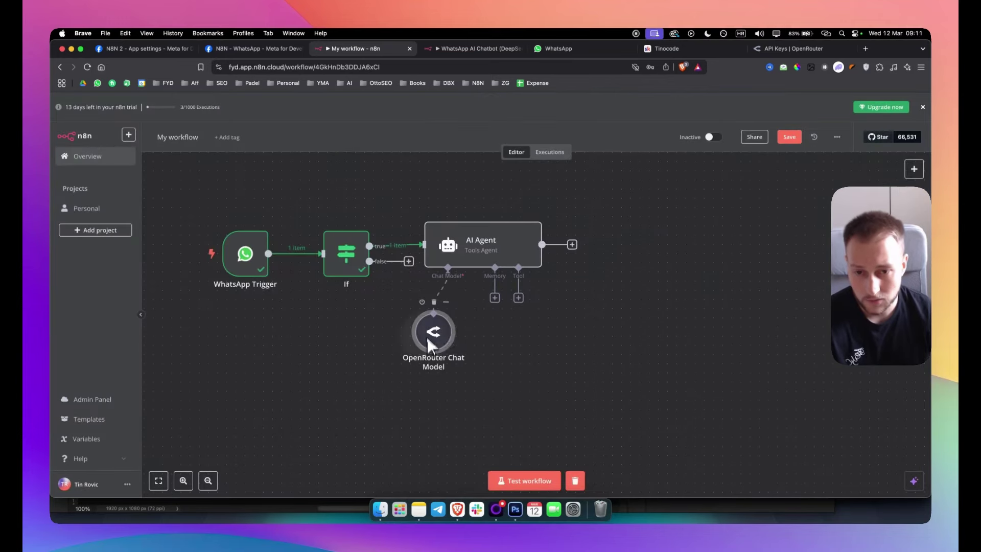
- Add Window Buffer Memory to the AI Agent and set its Session ID source to Define below
left_click(494, 298)
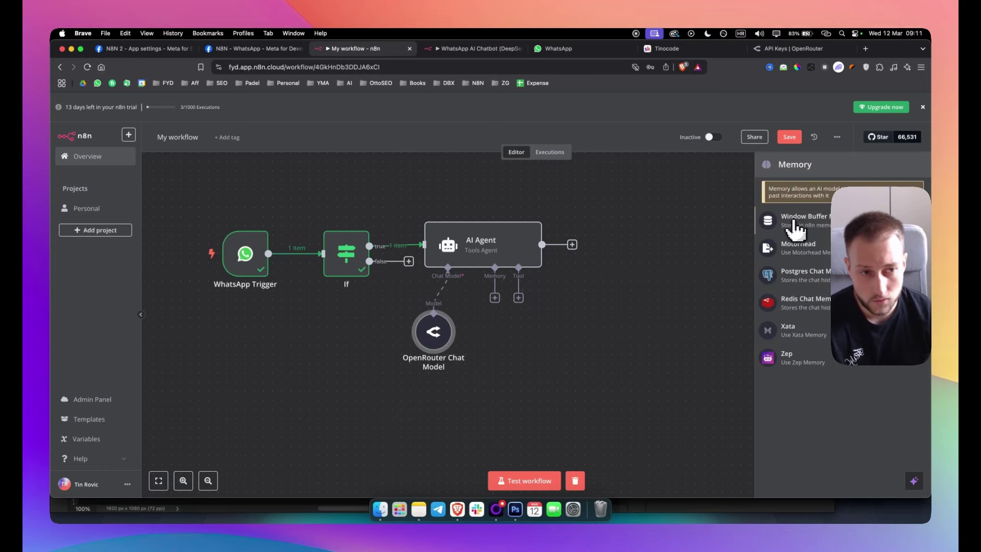
left_click(828, 233)
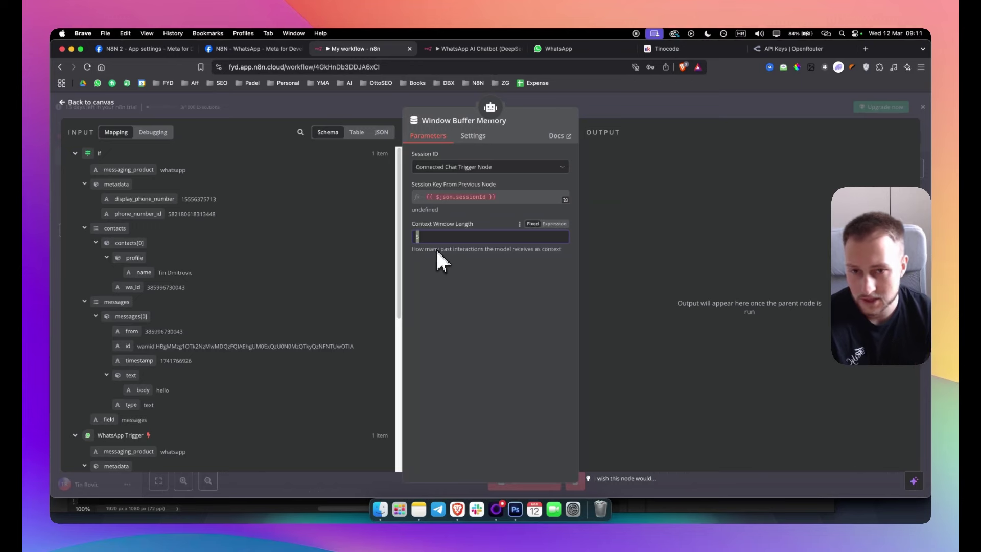
left_click(453, 168)
left_click(452, 217)
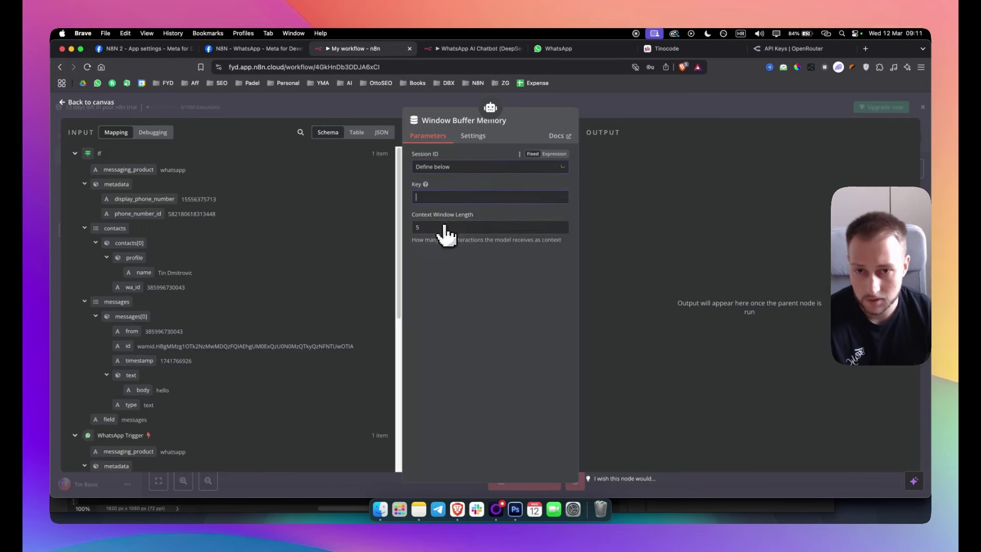
left_click(448, 199)
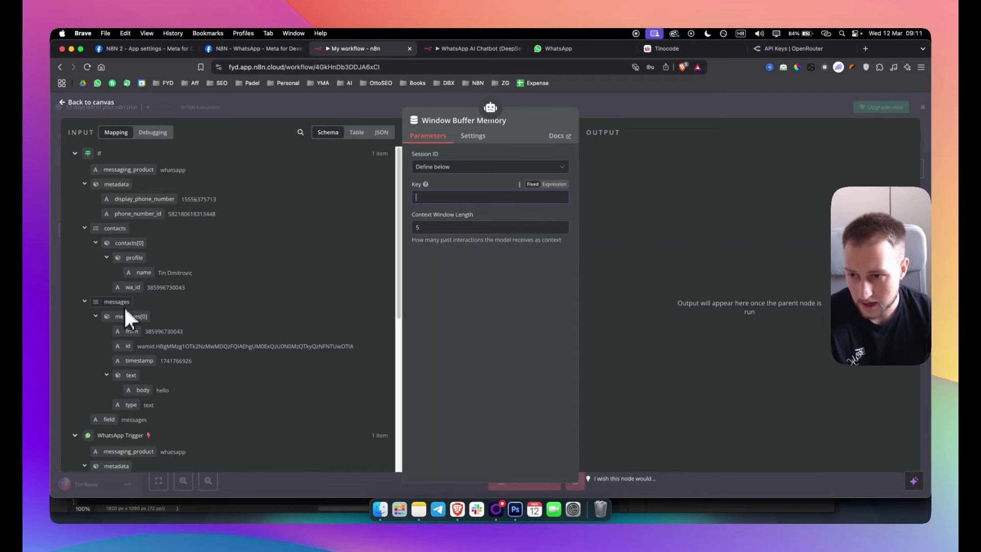
- Switch to the WhatsApp AI Chatbot (DeepSeek) workflow and examine its Window Buffer Memory's session key expression and input data
left_click(478, 48)
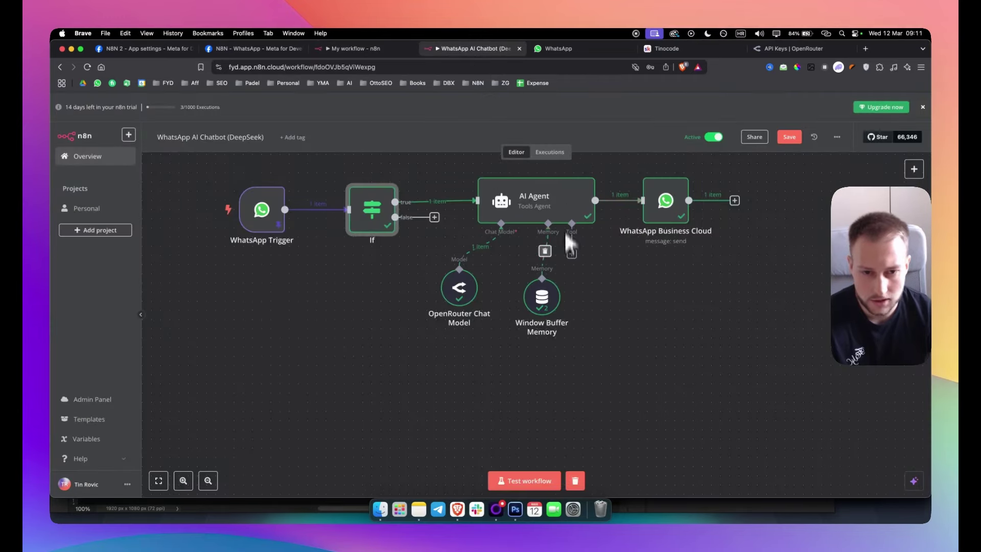
scroll(562, 281, "right", 2)
double_click(491, 323)
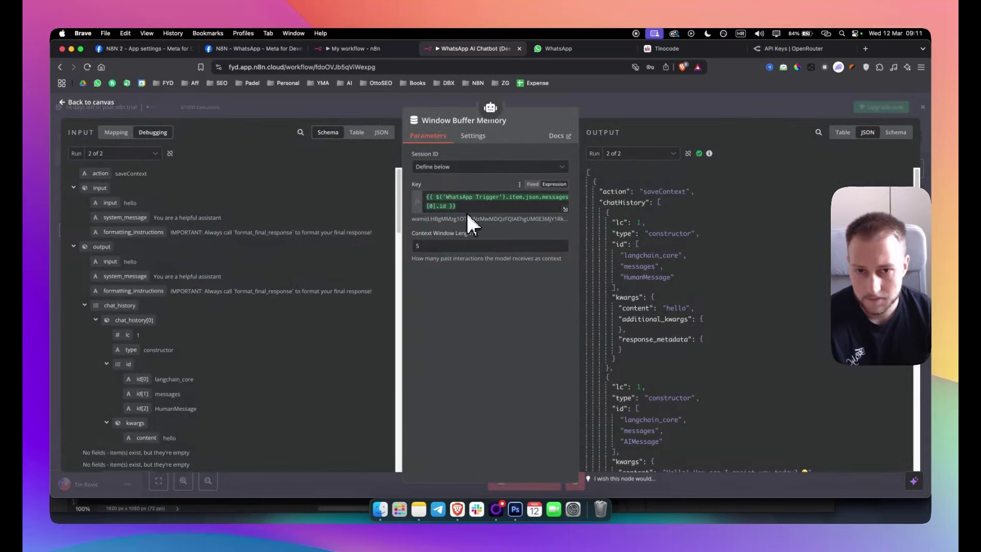
left_click_drag(486, 203, 422, 197)
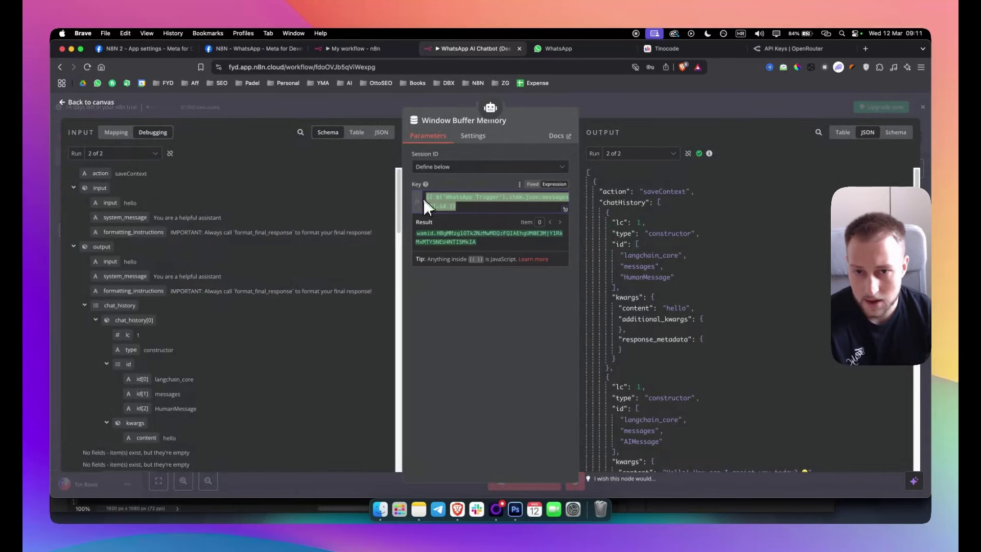
left_click(483, 204)
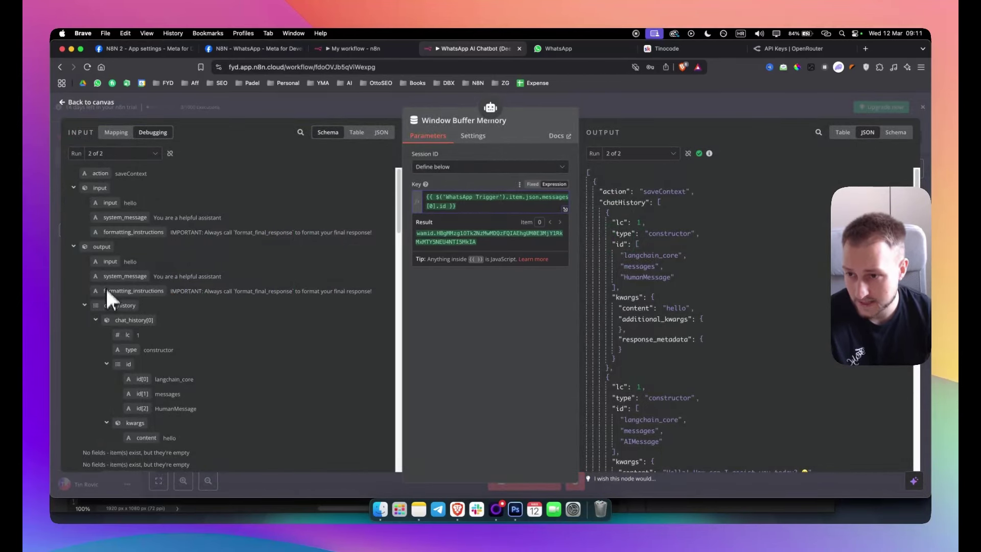
scroll(109, 297, "down", 10)
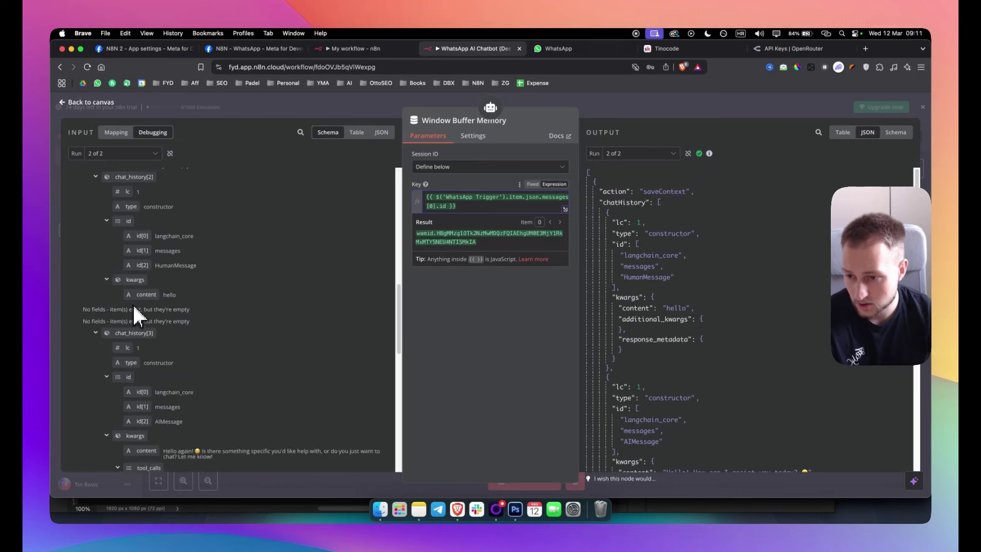
scroll(134, 306, "up", 5)
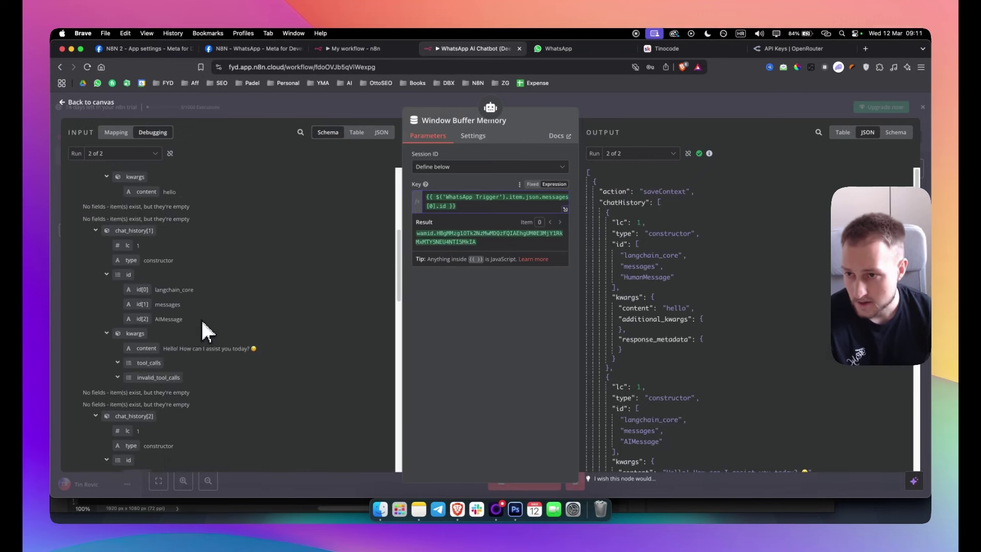
scroll(202, 332, "up", 5)
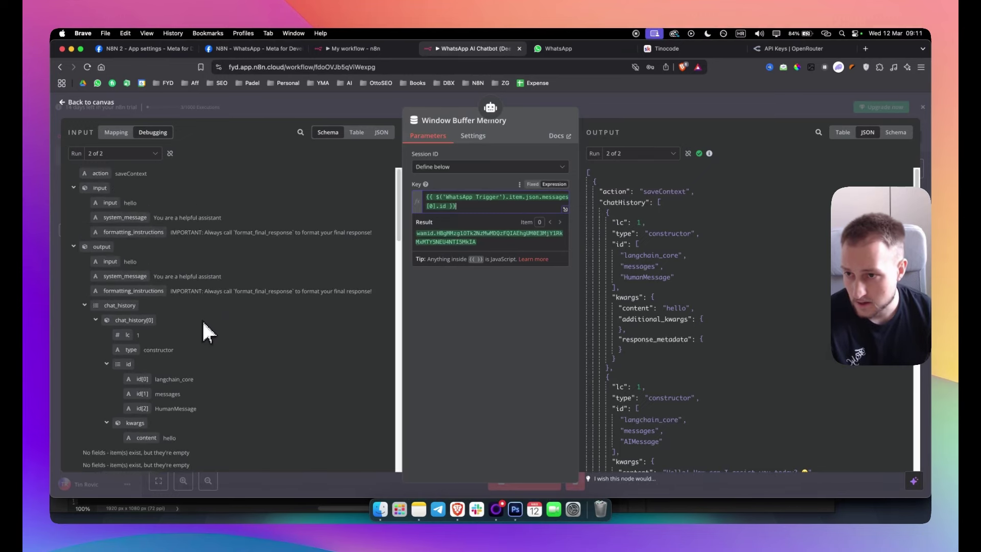
- Examine the WhatsApp Trigger message fields in the memory node's mapped input and select its session key expression
left_click(116, 133)
scroll(256, 260, "down", 5)
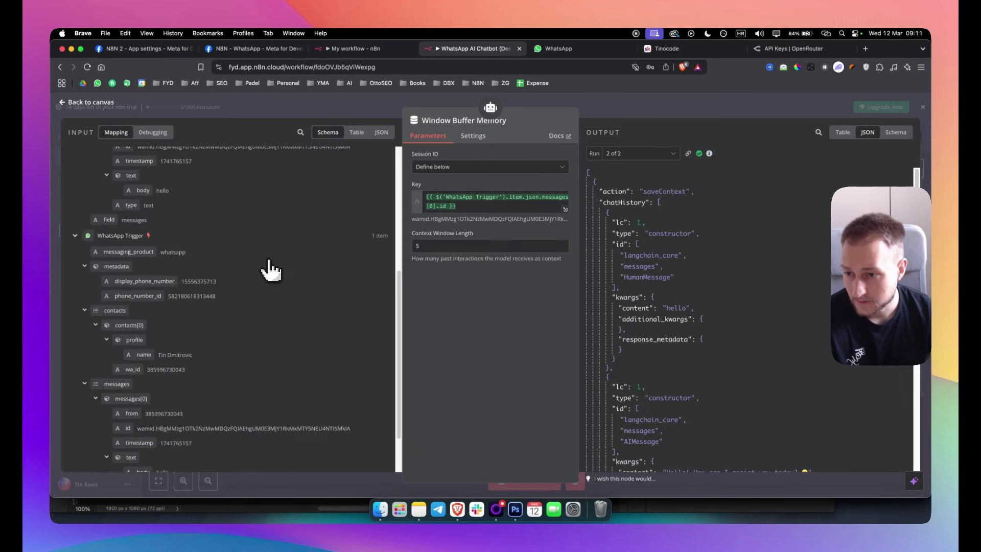
scroll(269, 259, "down", 2)
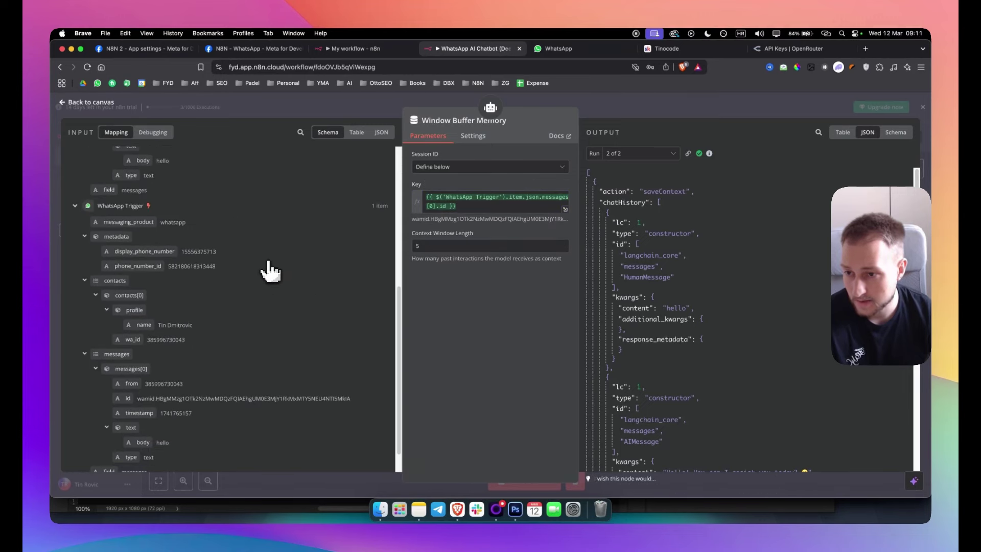
scroll(269, 260, "down", 1)
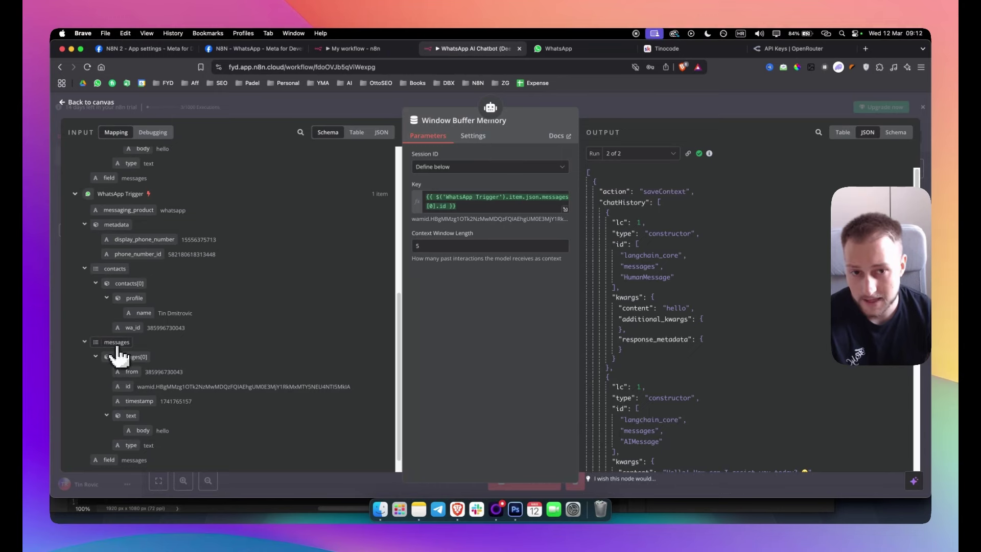
left_click_drag(455, 207, 428, 200)
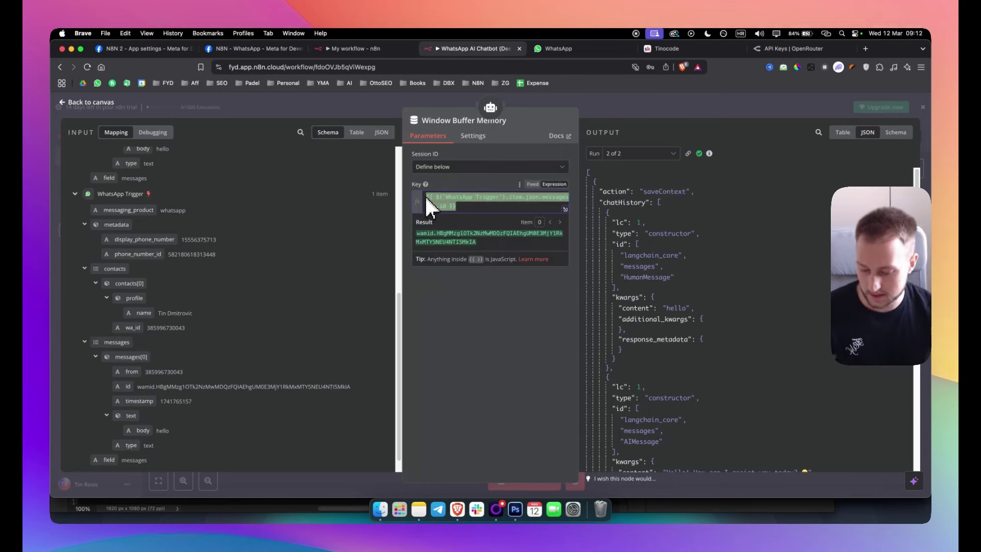
- Switch to My workflow and try mapping the WhatsApp Trigger's whole messages array into the Window Buffer Memory's session key
left_click(407, 53)
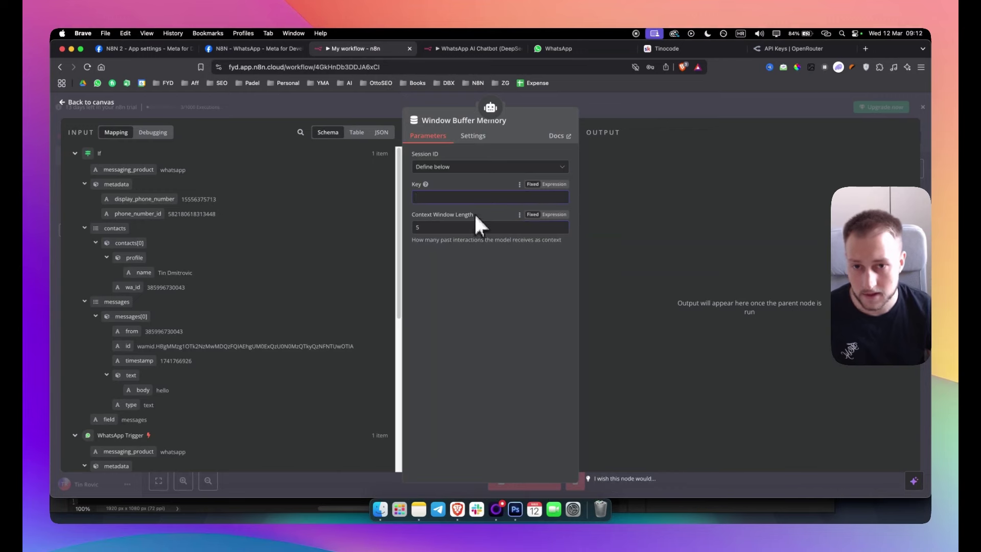
left_click(557, 198)
key("super+a")
key("BackSpace")
scroll(204, 369, "down", 8)
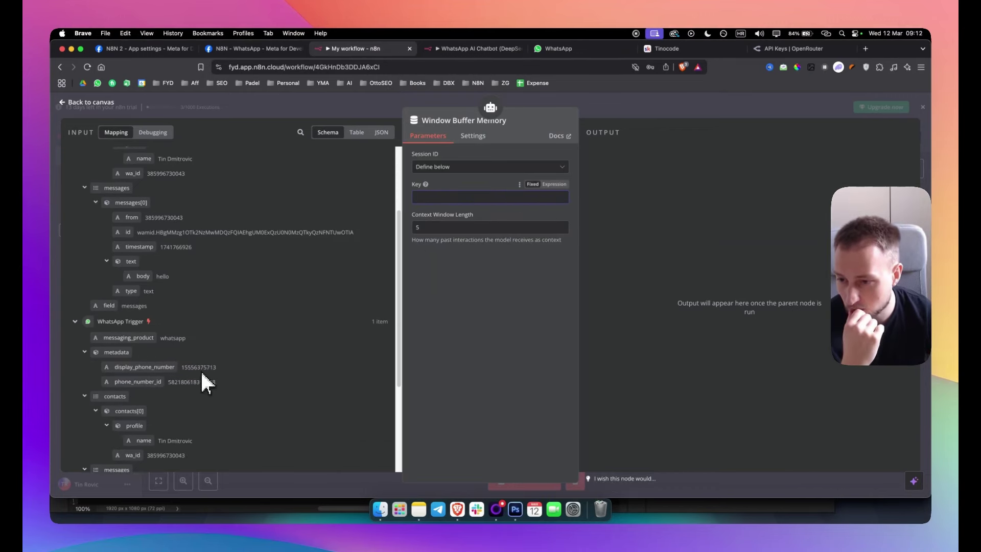
left_click_drag(116, 393, 464, 197)
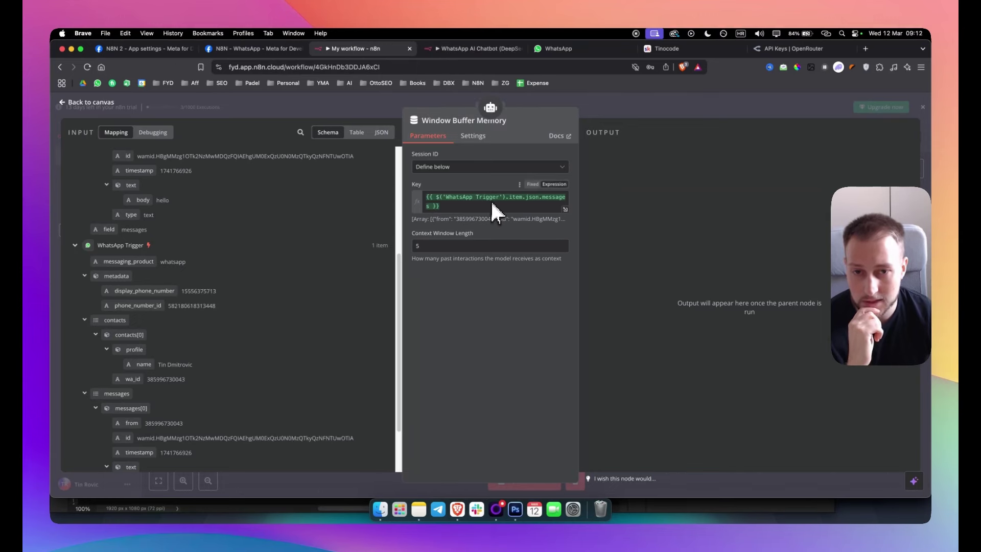
- Replace the session key with the WhatsApp Trigger's messages[0].id, checking against the WhatsApp AI Chatbot workflow, and return to My workflow's canvas
left_click(452, 51)
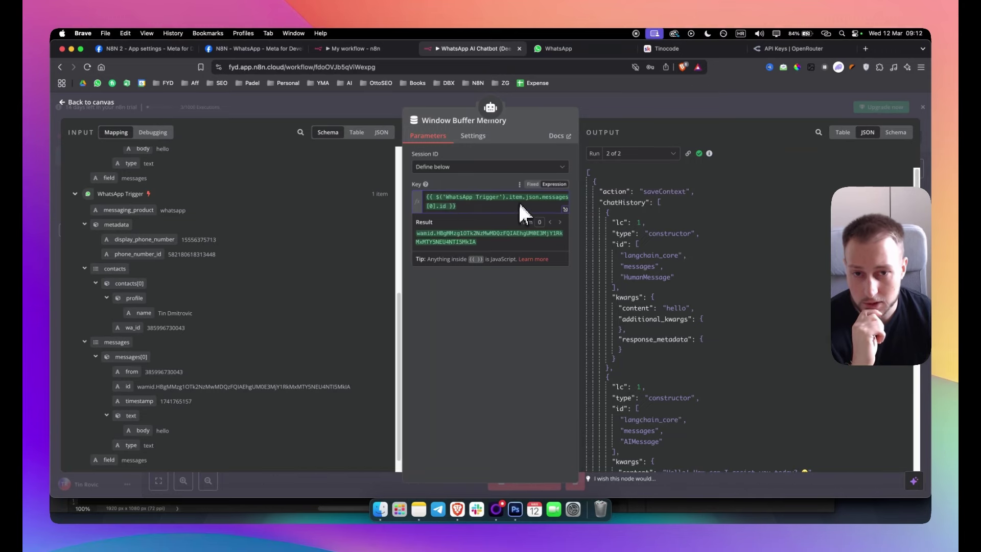
left_click(389, 49)
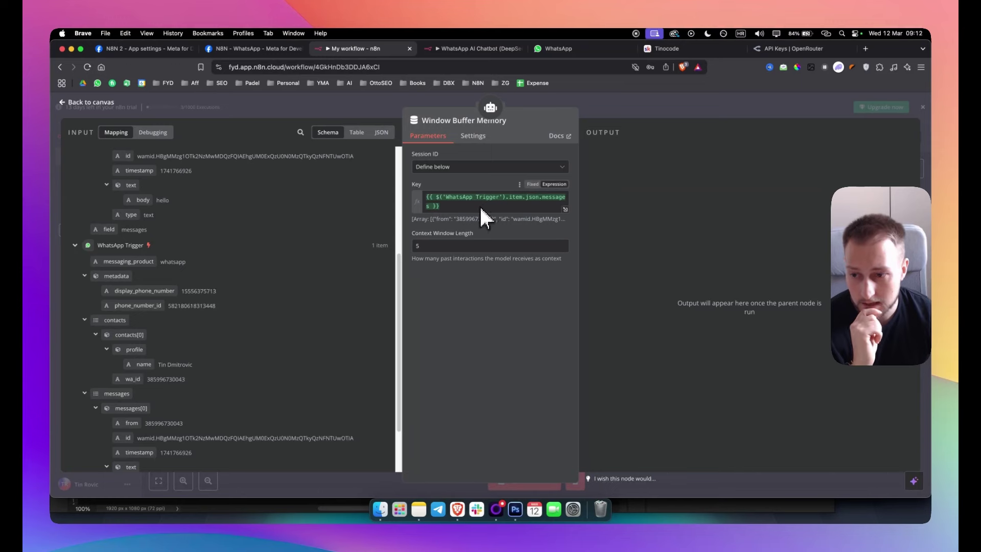
left_click_drag(478, 208, 419, 193)
key("BackSpace")
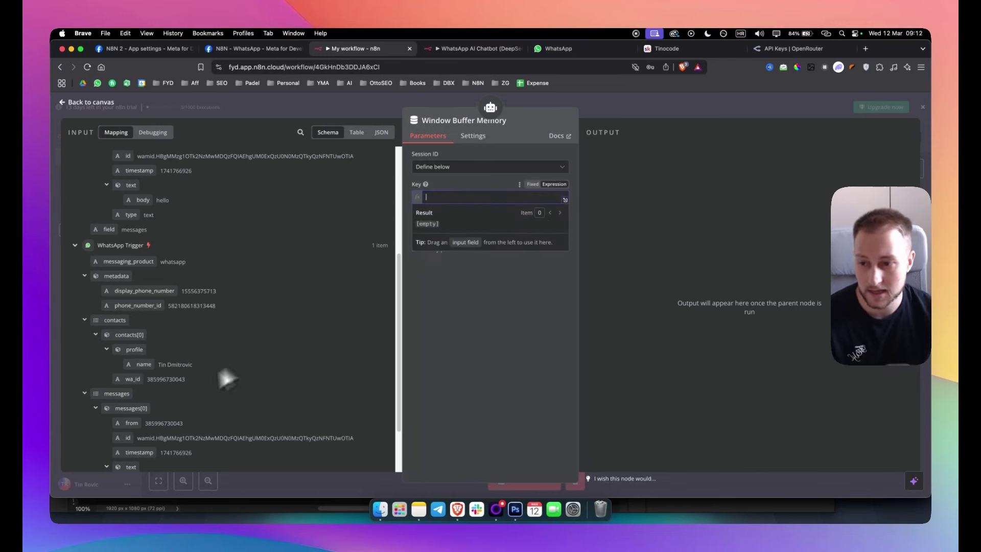
scroll(179, 376, "down", 1)
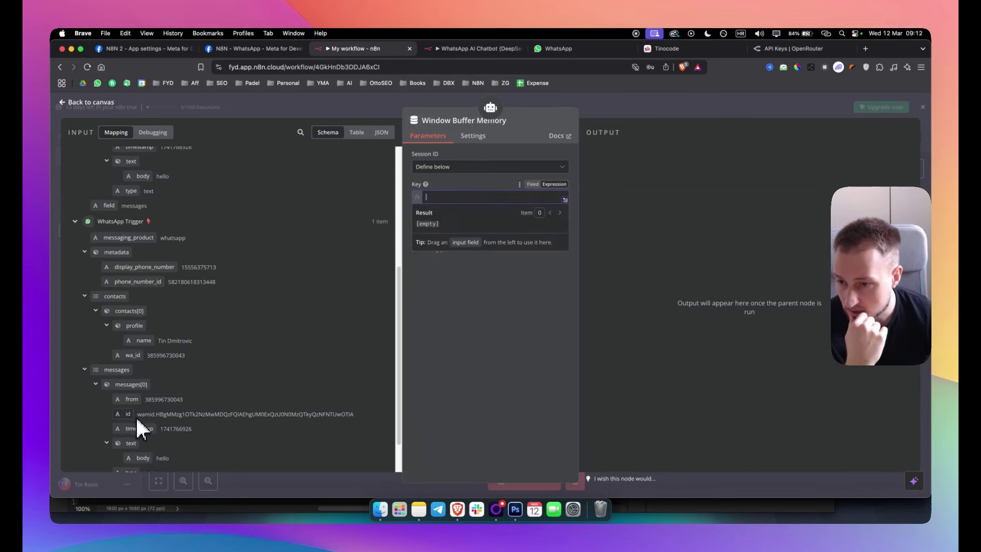
left_click_drag(128, 414, 453, 203)
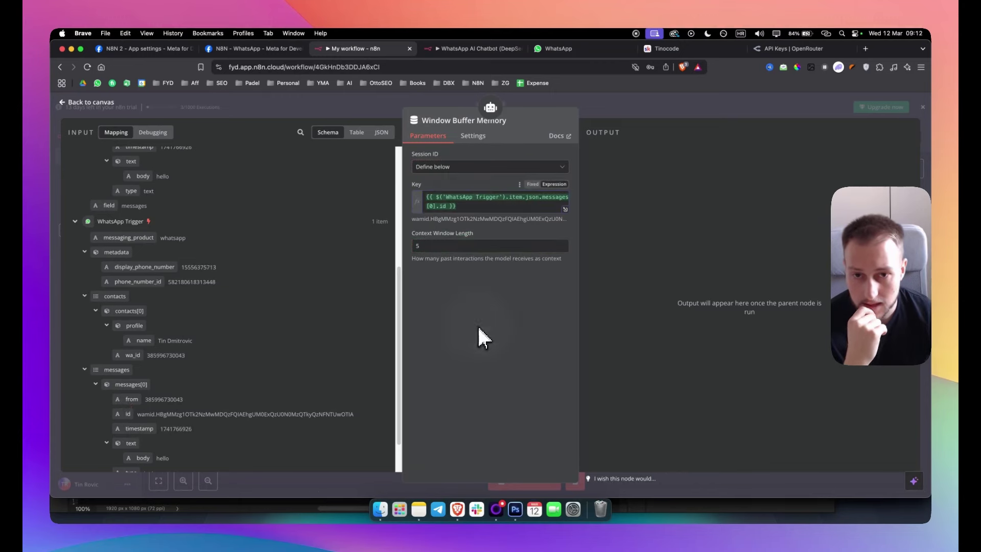
left_click(461, 48)
left_click(381, 51)
left_click(597, 103)
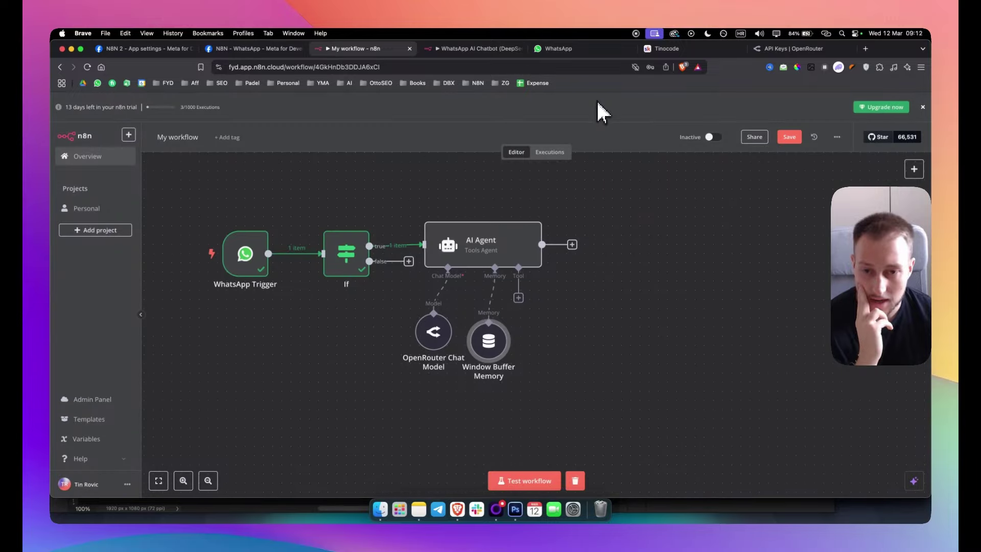
- Space out the OpenRouter Chat Model and Window Buffer Memory nodes beneath the AI Agent
mouse_move(493, 342)
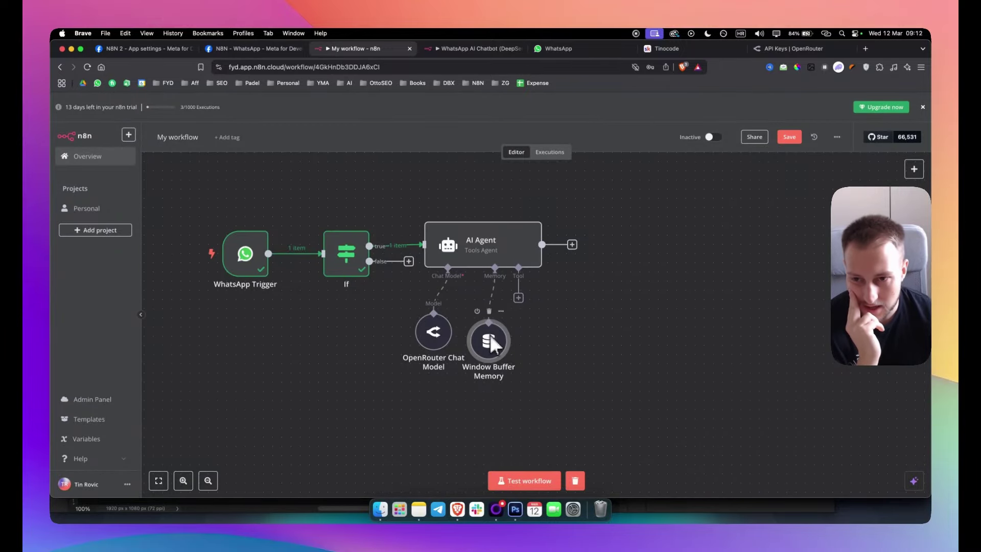
mouse_move(351, 247)
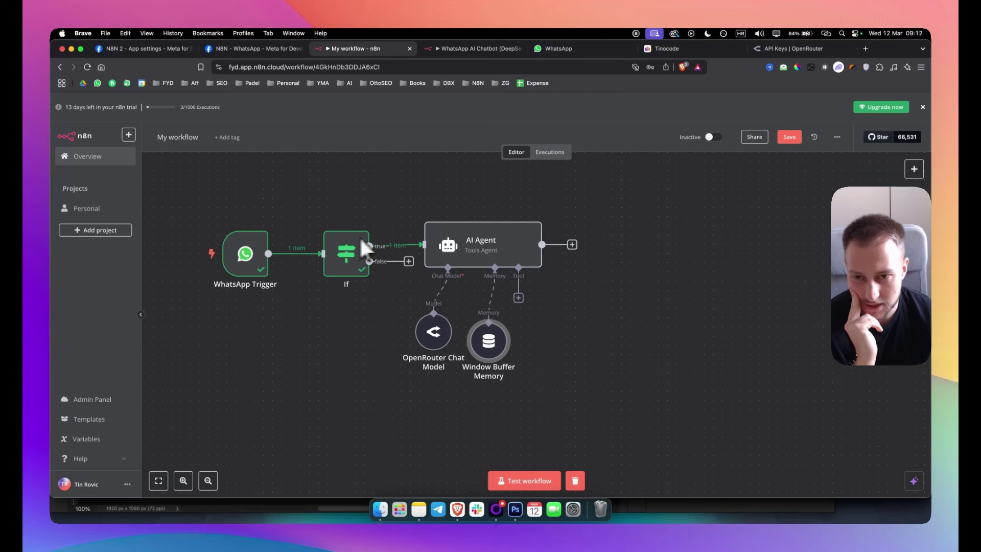
mouse_move(477, 238)
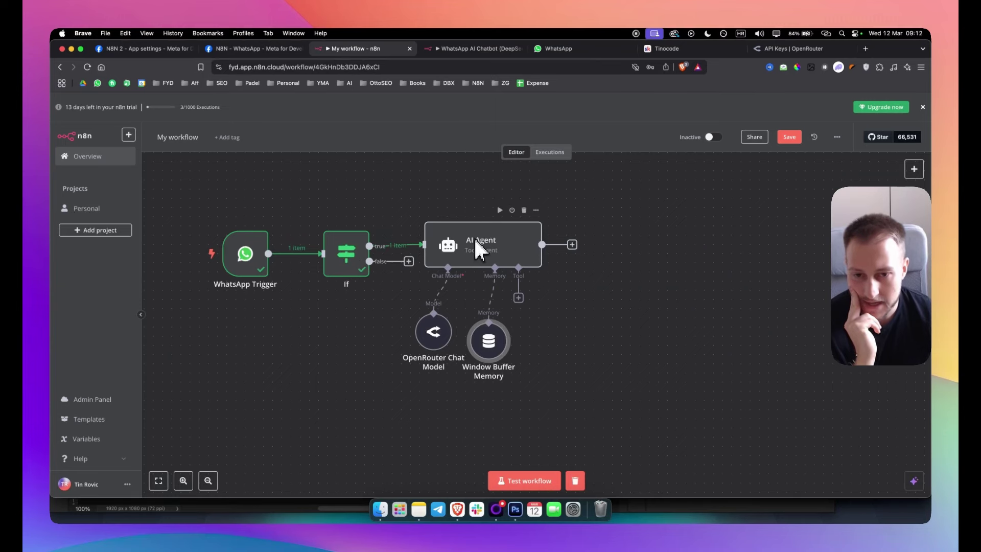
left_click_drag(434, 338, 406, 338)
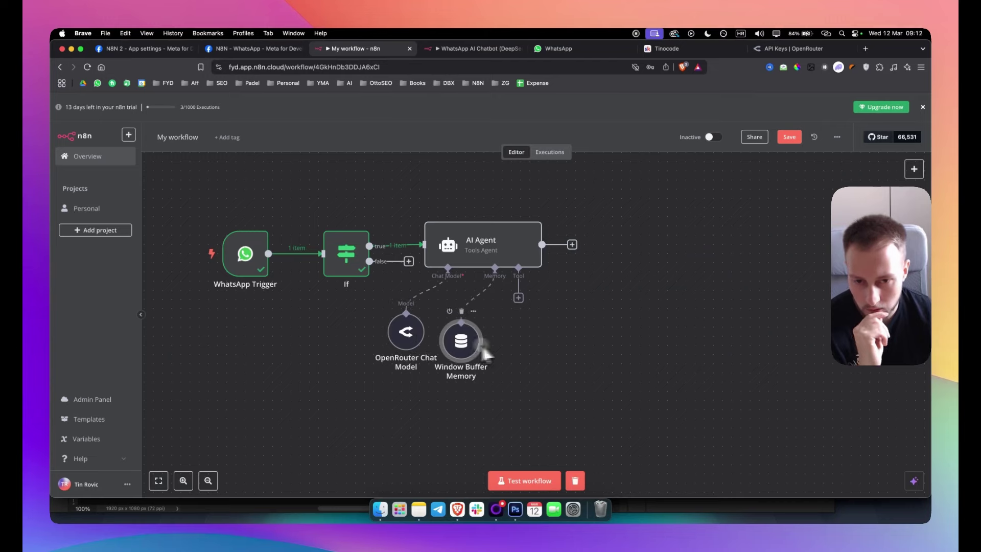
left_click_drag(486, 340, 477, 339)
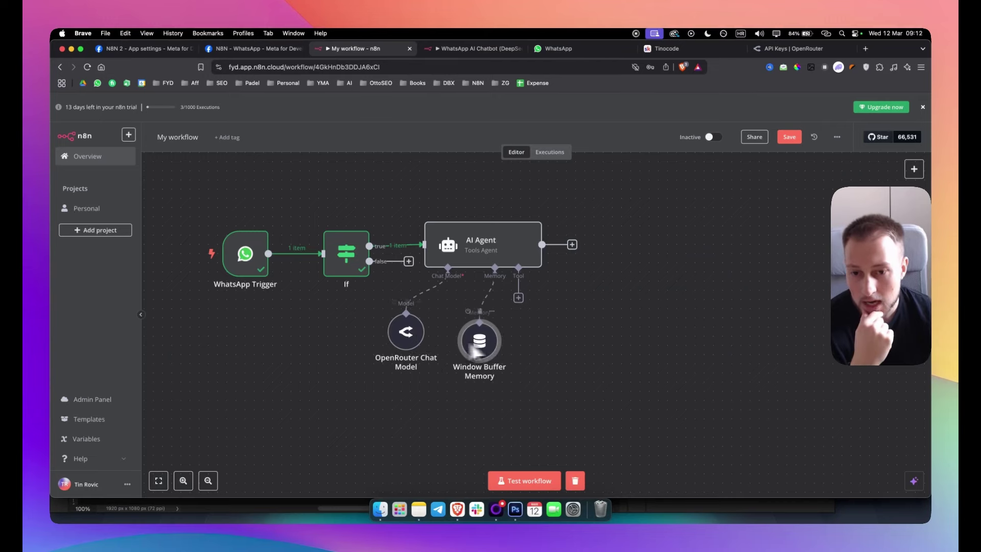
double_click(401, 342)
left_click(594, 107)
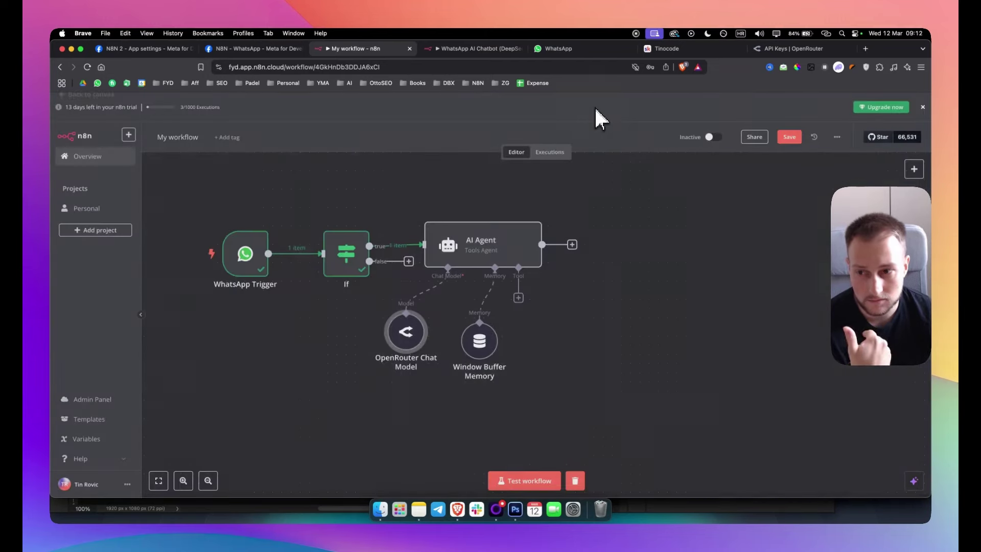
left_click(484, 339)
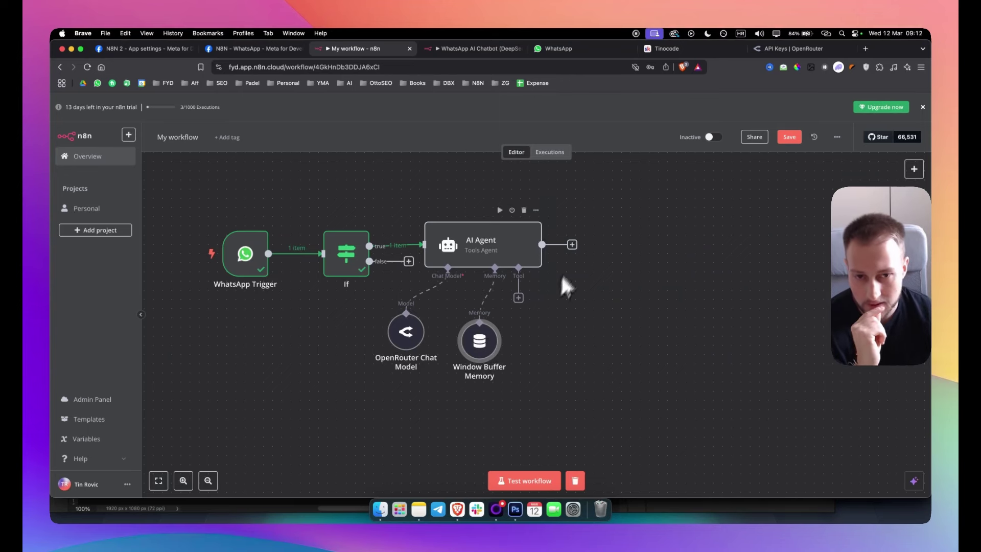
- Add a WhatsApp Business Cloud Send message node after the AI Agent
left_click(573, 245)
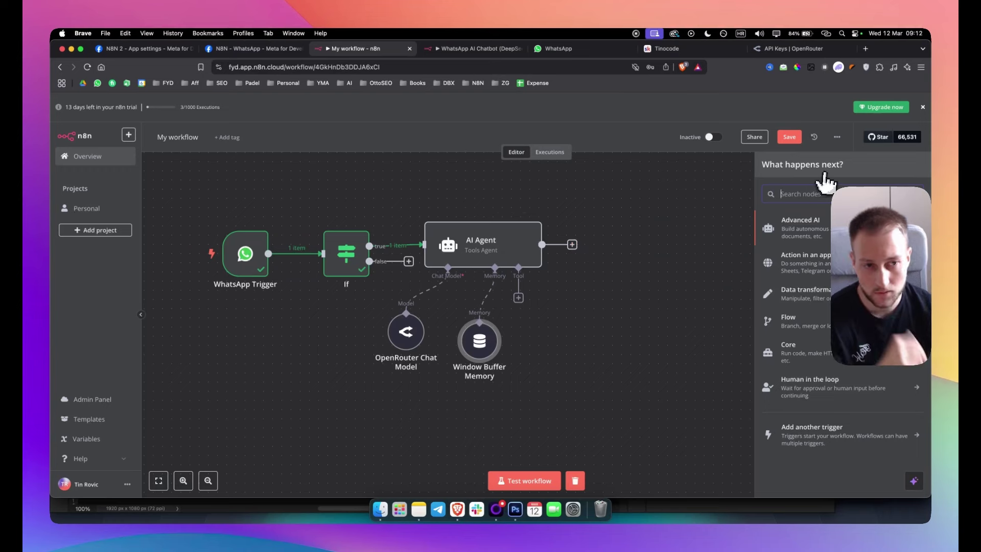
type("what")
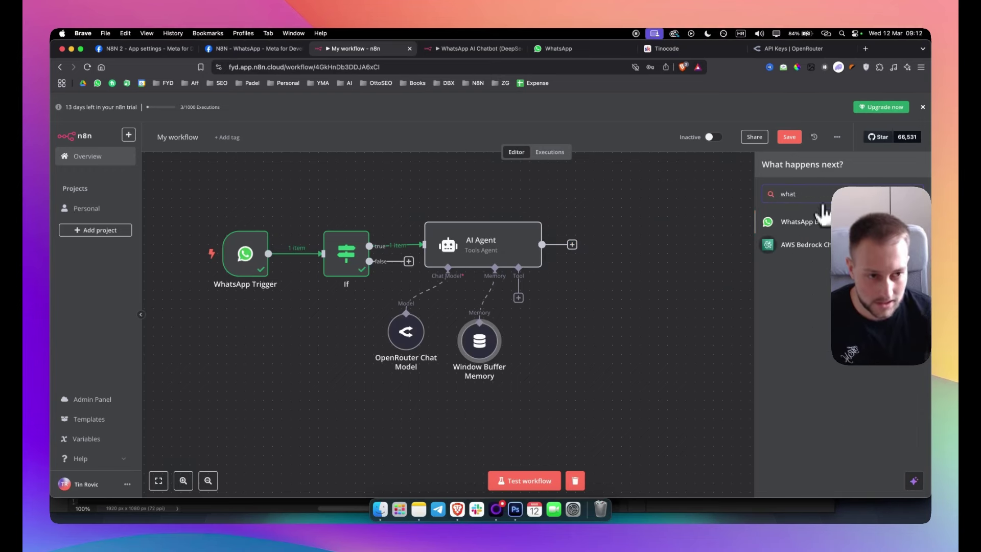
left_click(816, 221)
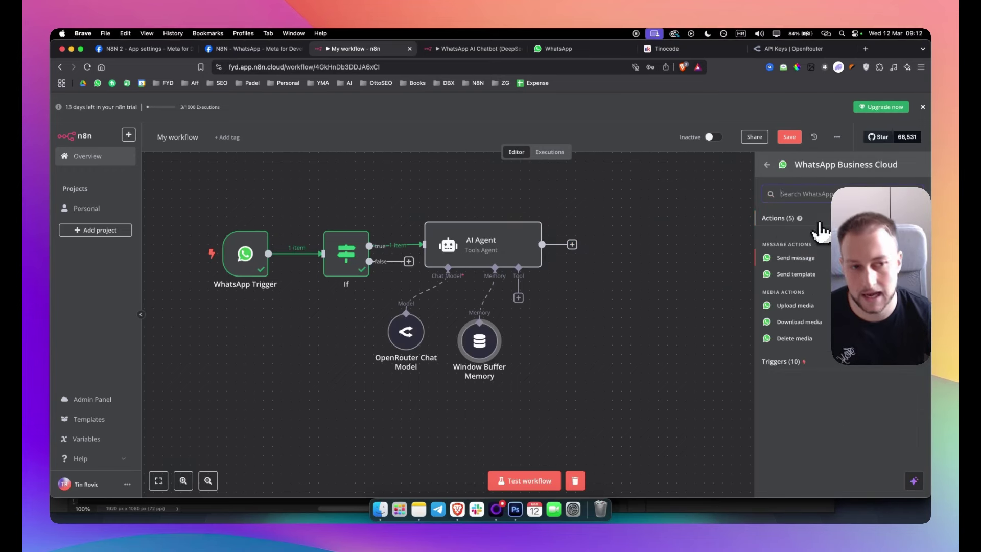
left_click(792, 263)
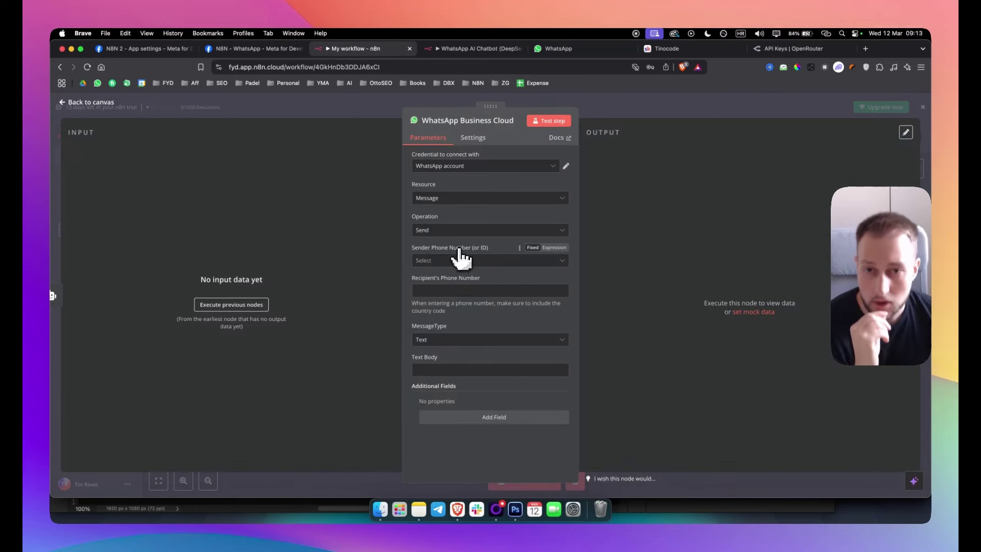
- Open the WhatsApp account credential and review its Access Token and Business Account ID fields
left_click(548, 169)
left_click(547, 169)
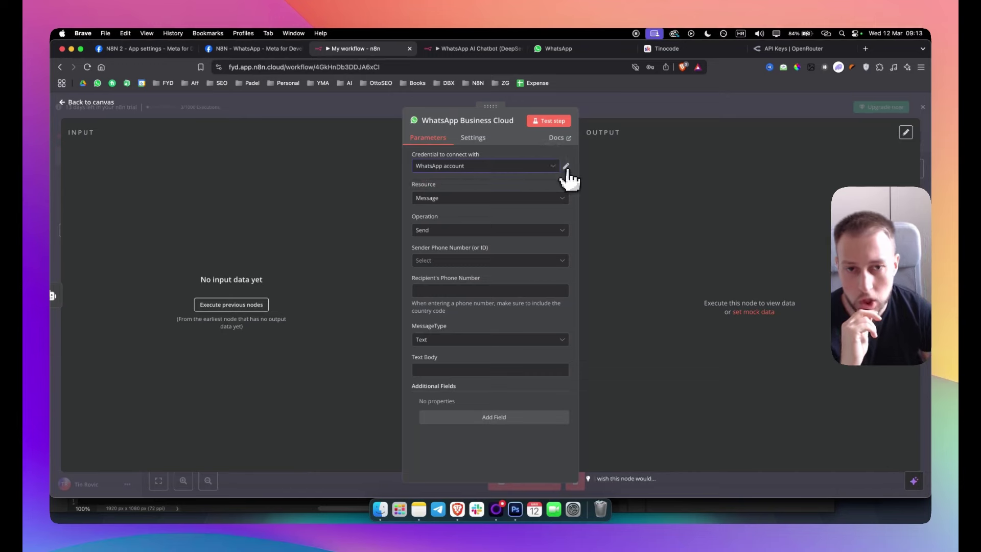
left_click(565, 167)
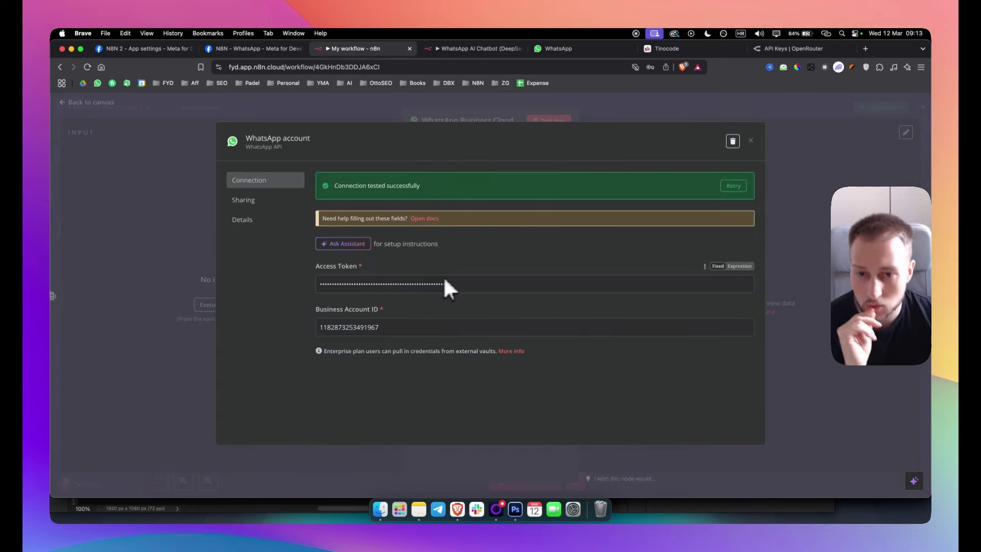
left_click_drag(459, 284, 232, 296)
left_click_drag(380, 327, 296, 338)
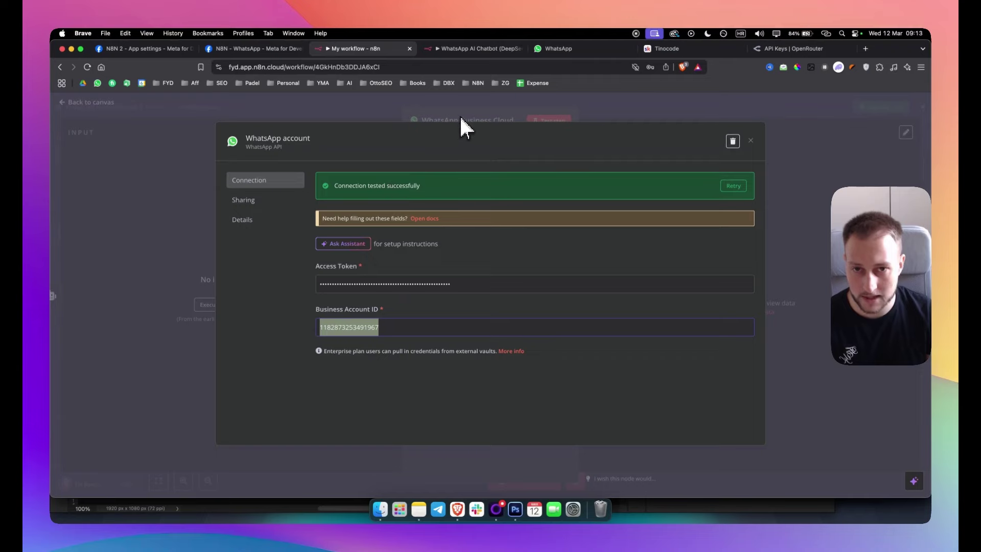
- Review the Client ID and Client Secret fields of the WhatsApp AI Chatbot workflow's trigger credential, and return to My workflow
left_click(453, 56)
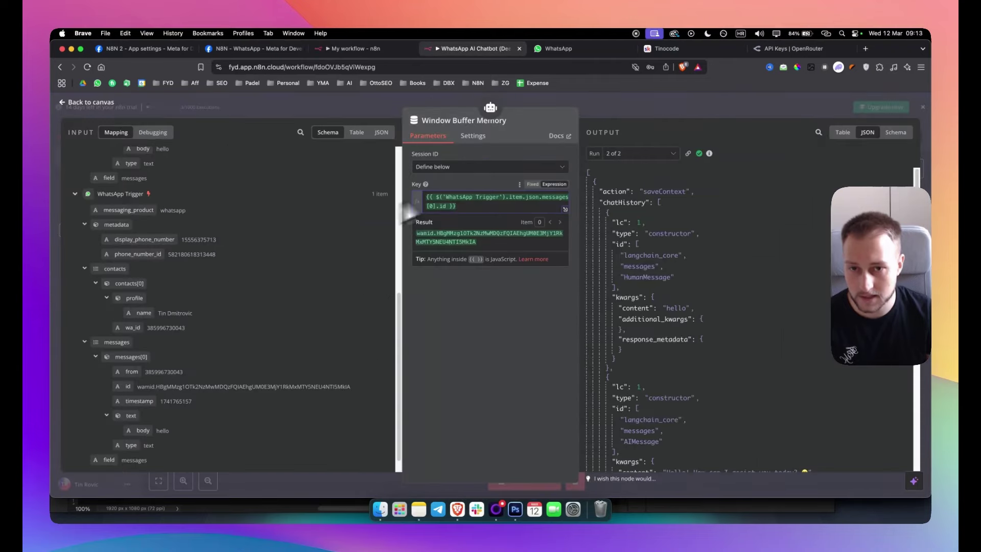
left_click(400, 99)
double_click(216, 248)
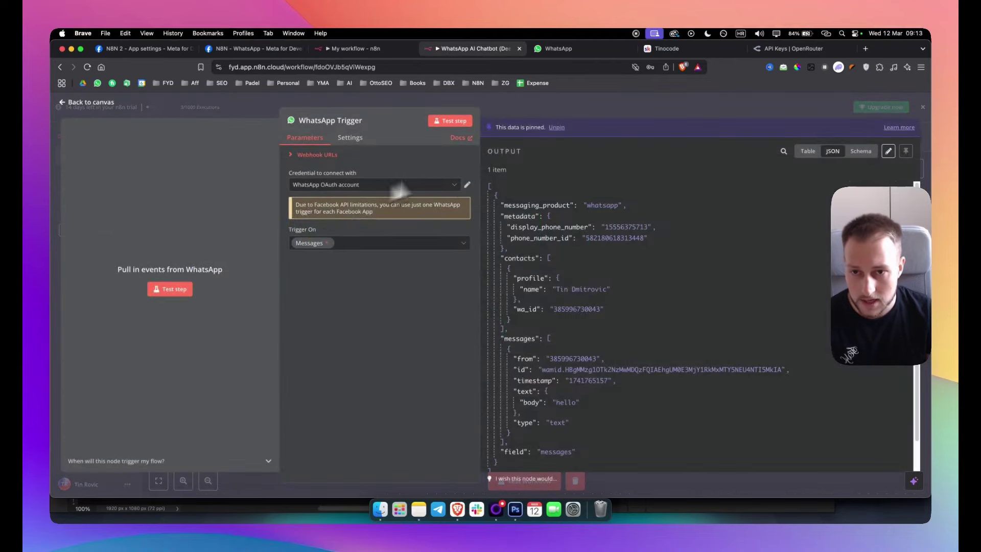
left_click(467, 186)
left_click_drag(380, 284, 296, 284)
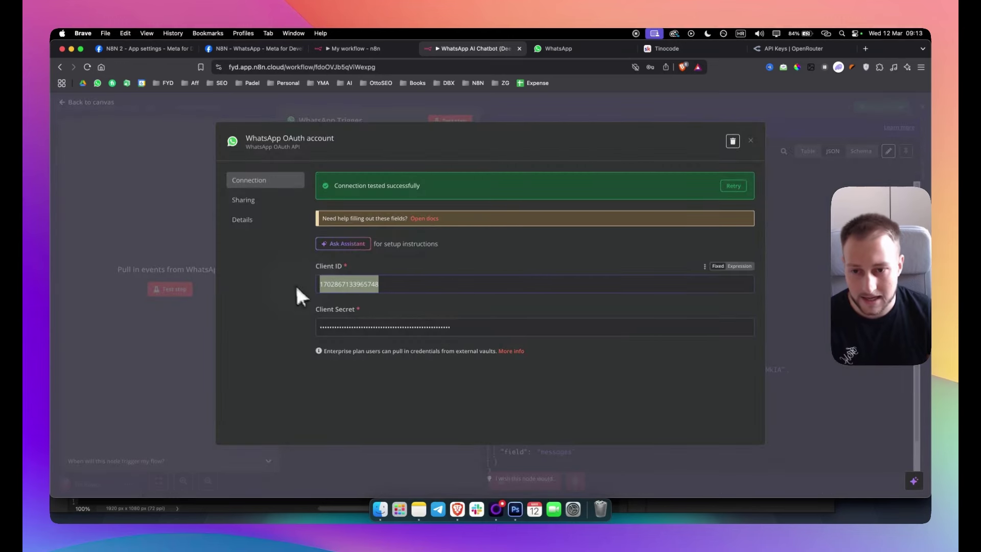
left_click_drag(454, 328, 323, 327)
left_click(384, 50)
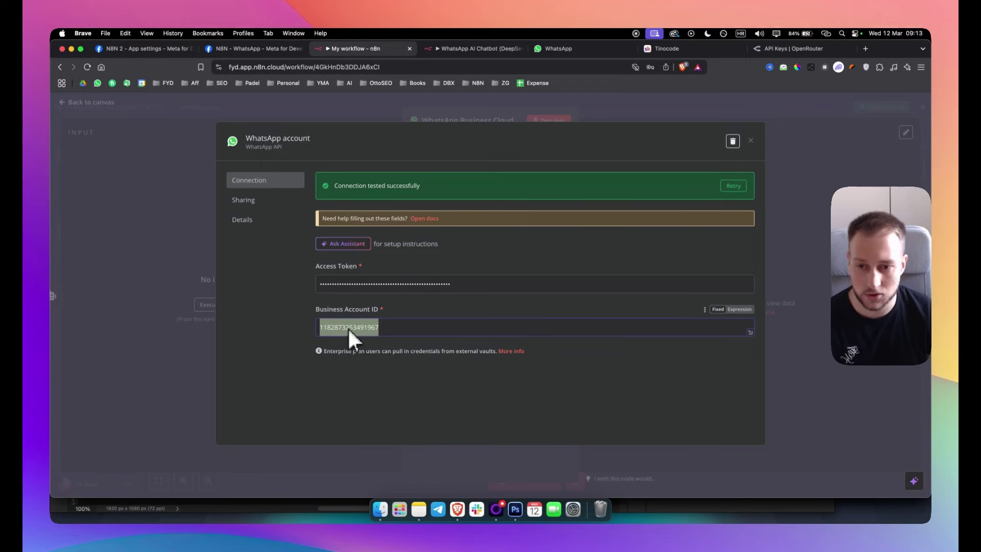
- Switch to the N8N 2 app in Meta for Developers and open its WhatsApp API Setup page
left_click(148, 51)
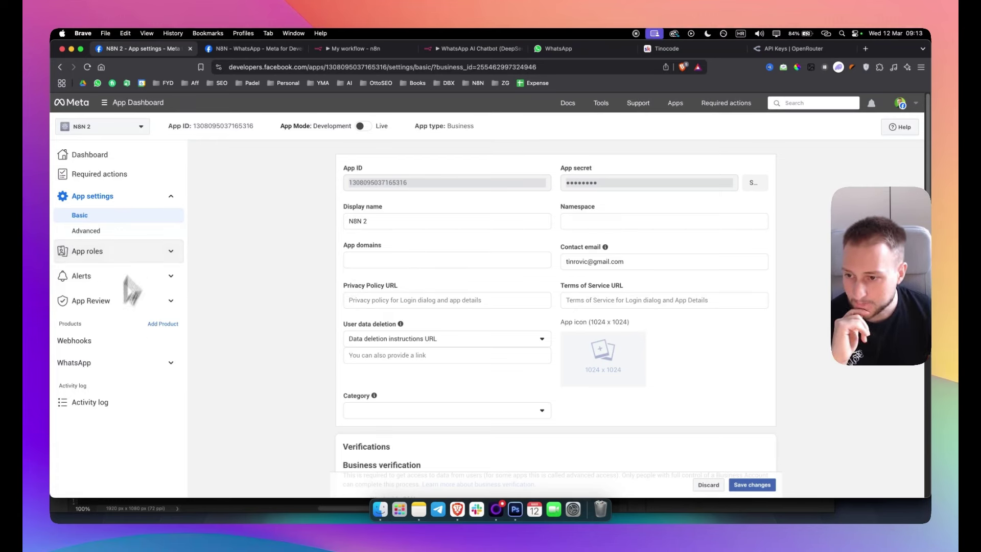
left_click(91, 155)
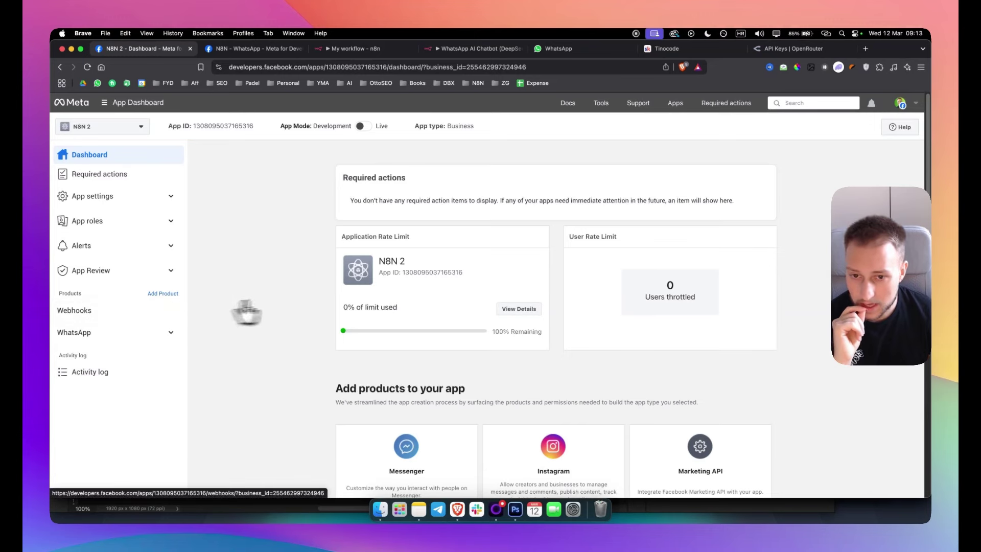
left_click(519, 309)
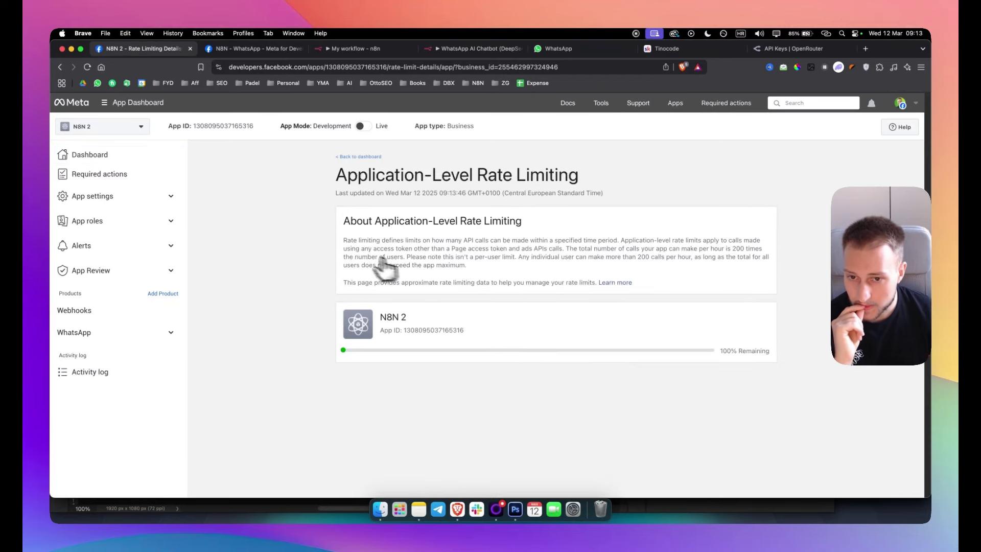
left_click(106, 347)
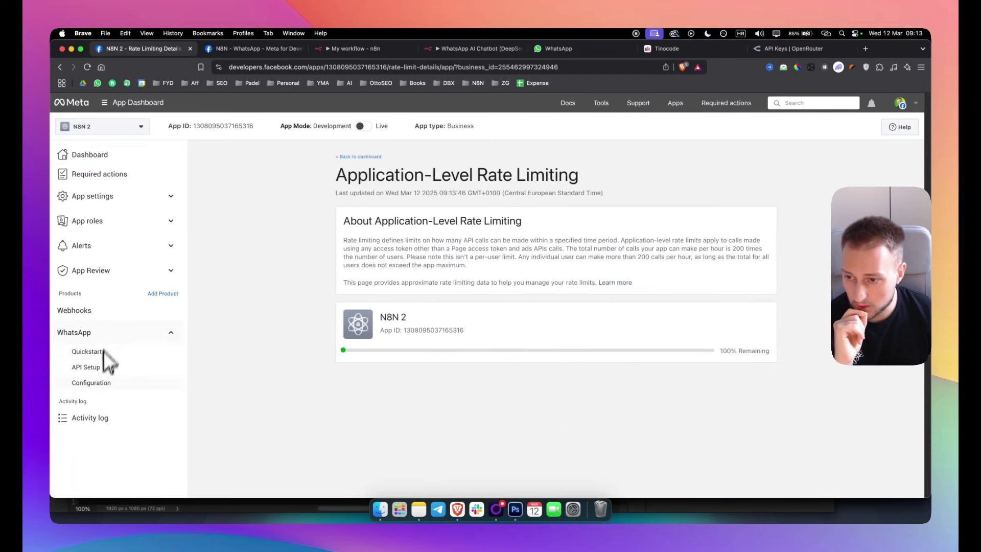
left_click(92, 368)
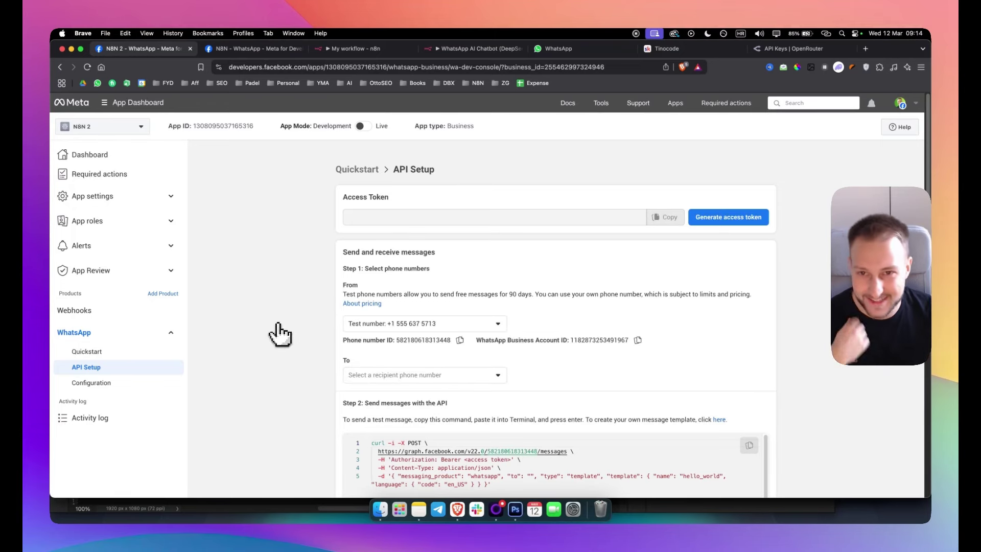
- Compare the WhatsApp account credential's fields with the API Setup page, and copy the WhatsApp Business Account ID
left_click(389, 53)
double_click(360, 287)
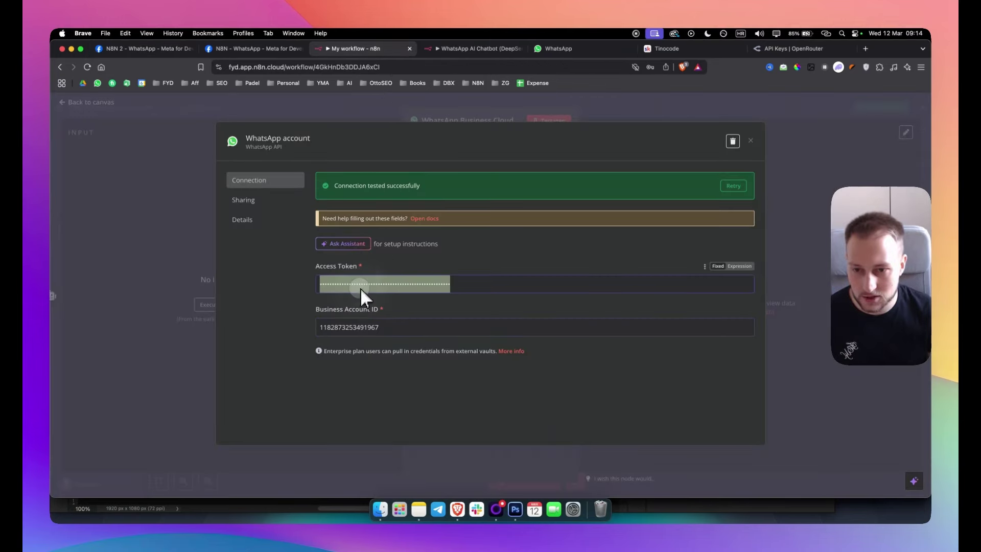
double_click(371, 333)
left_click(160, 48)
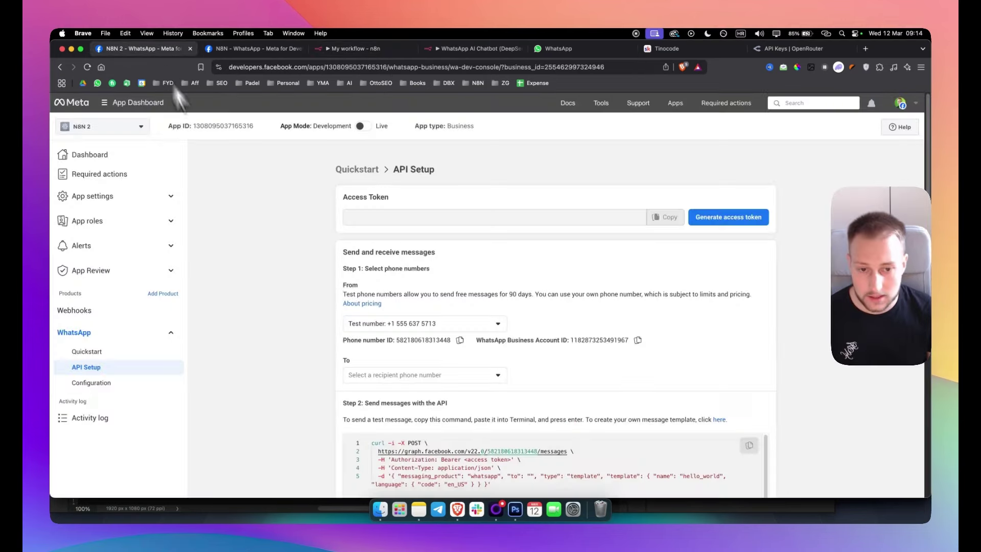
left_click(638, 340)
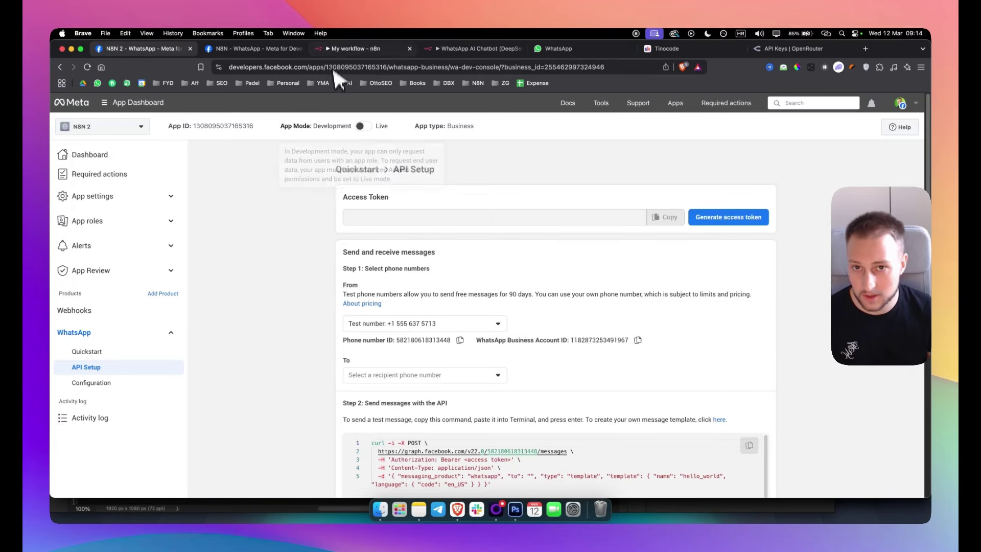
left_click(360, 49)
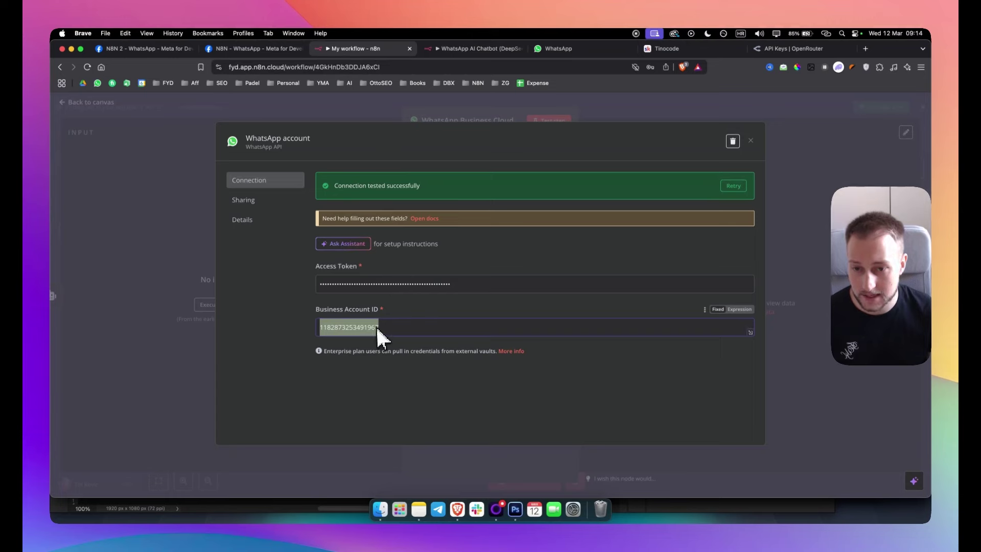
- Recheck the API Setup page against the credential's Access Token and Business Account ID, and close the WhatsApp account credential
left_click(115, 48)
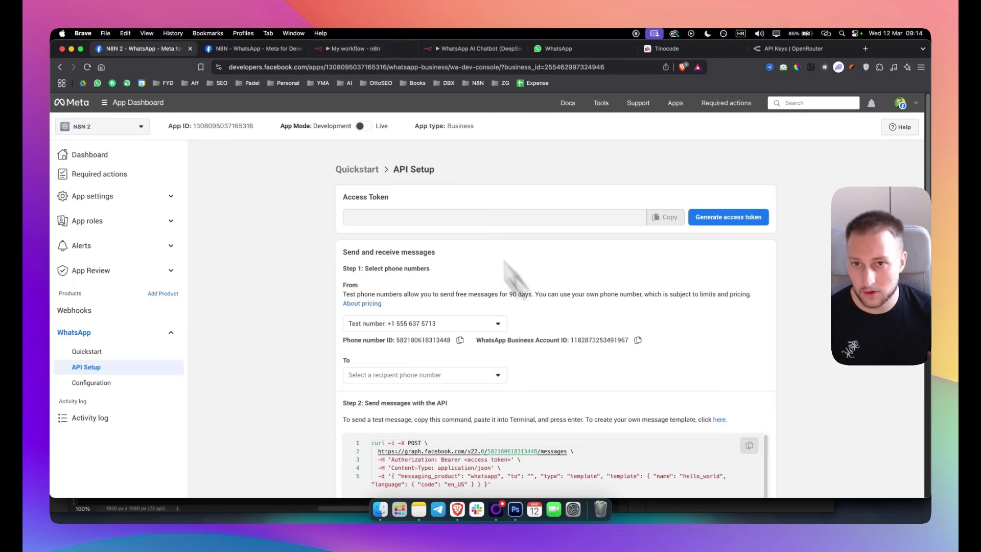
left_click(383, 48)
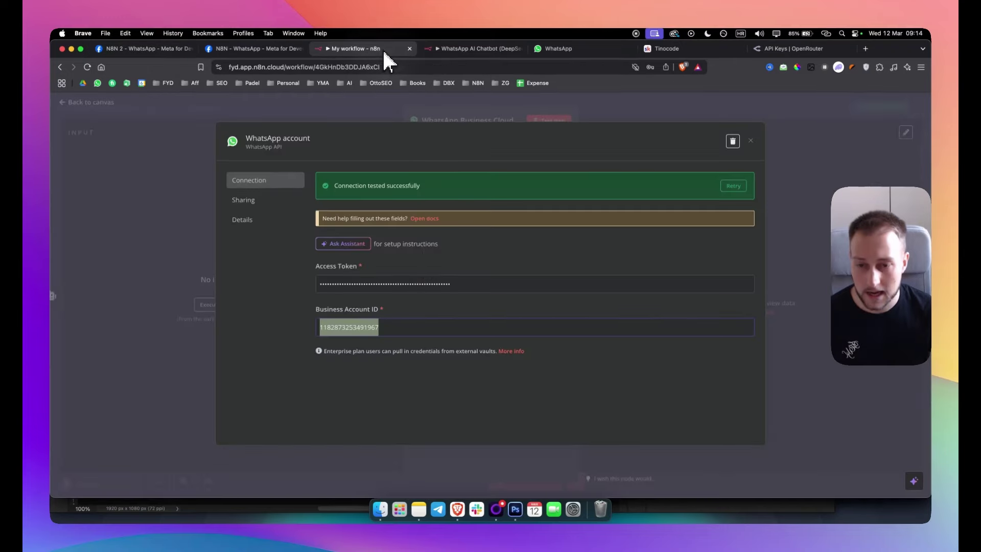
double_click(443, 286)
double_click(327, 327)
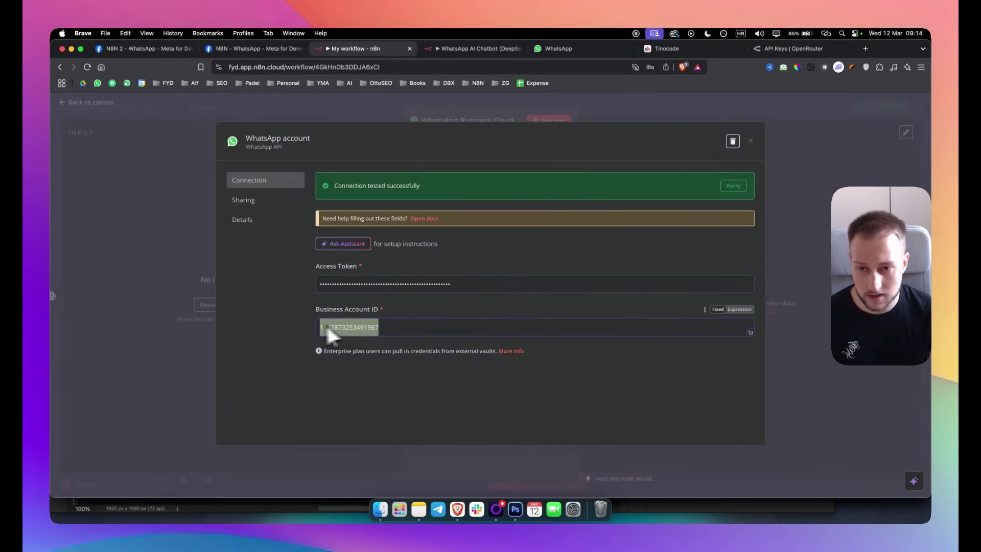
double_click(405, 327)
double_click(445, 286)
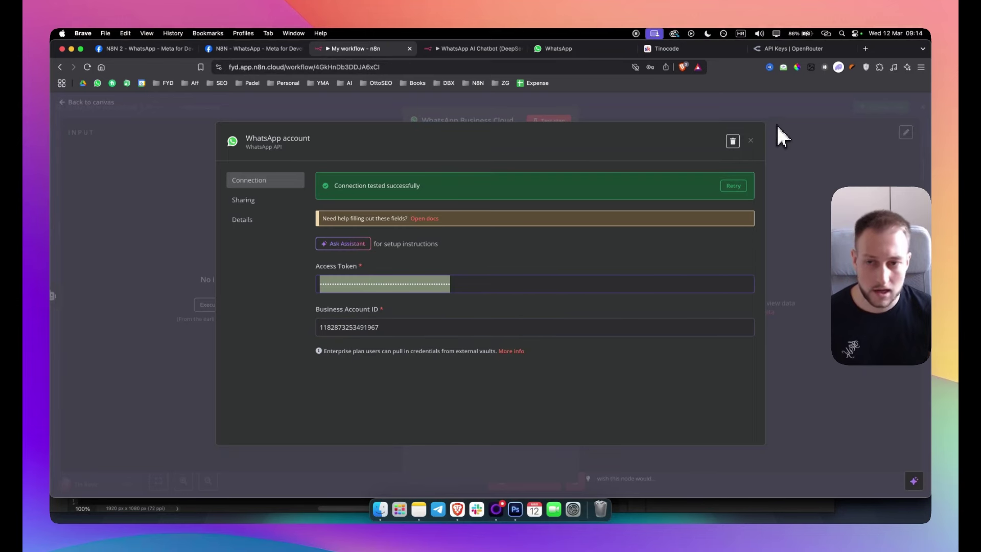
left_click(776, 107)
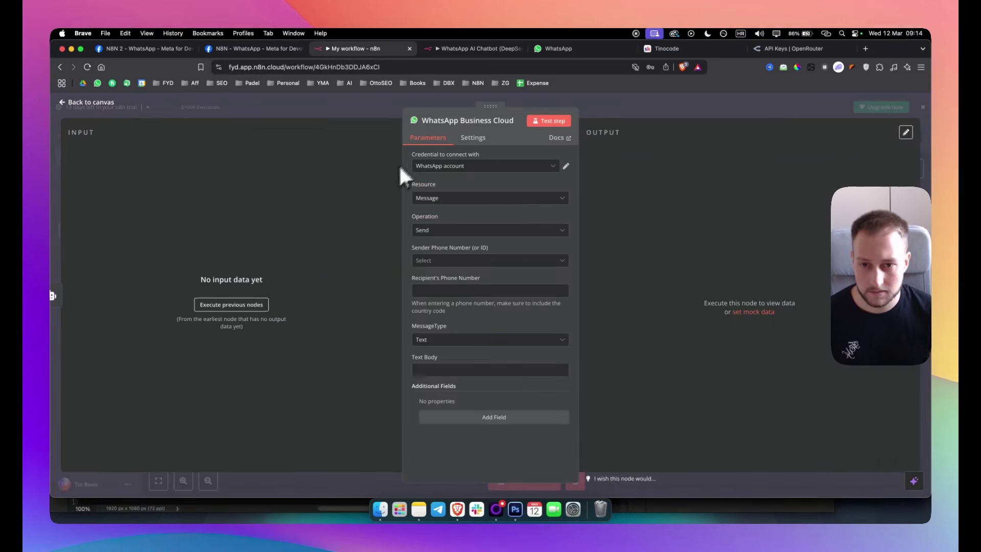
- Reopen My workflow's WhatsApp Business Cloud node, and open the matching node in the WhatsApp AI Chatbot workflow for reference
left_click(590, 108)
double_click(610, 250)
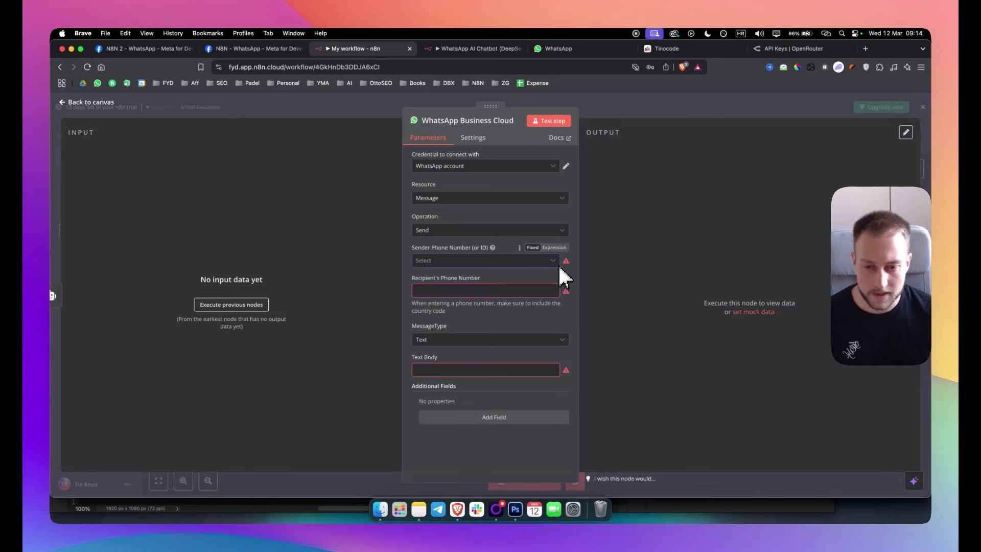
left_click(476, 48)
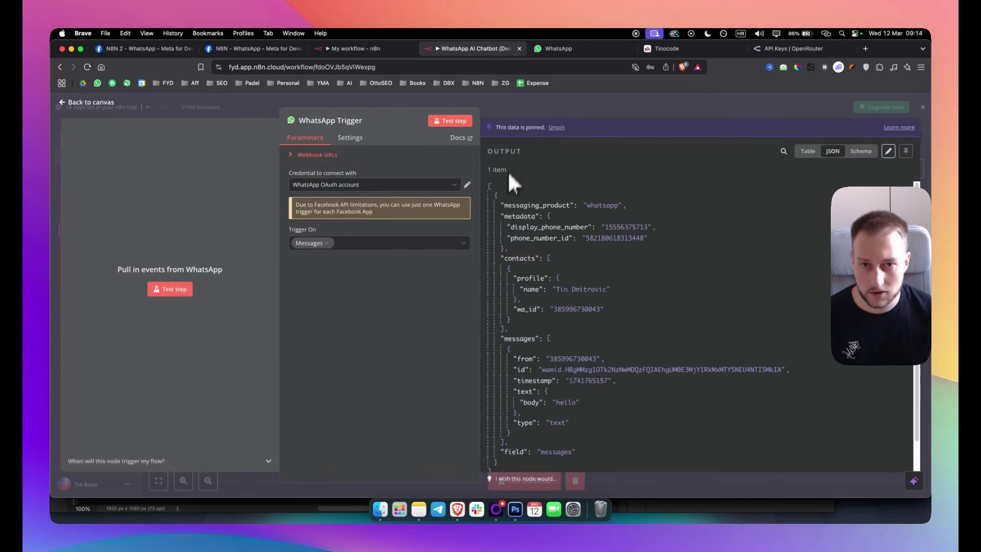
left_click(557, 111)
double_click(612, 234)
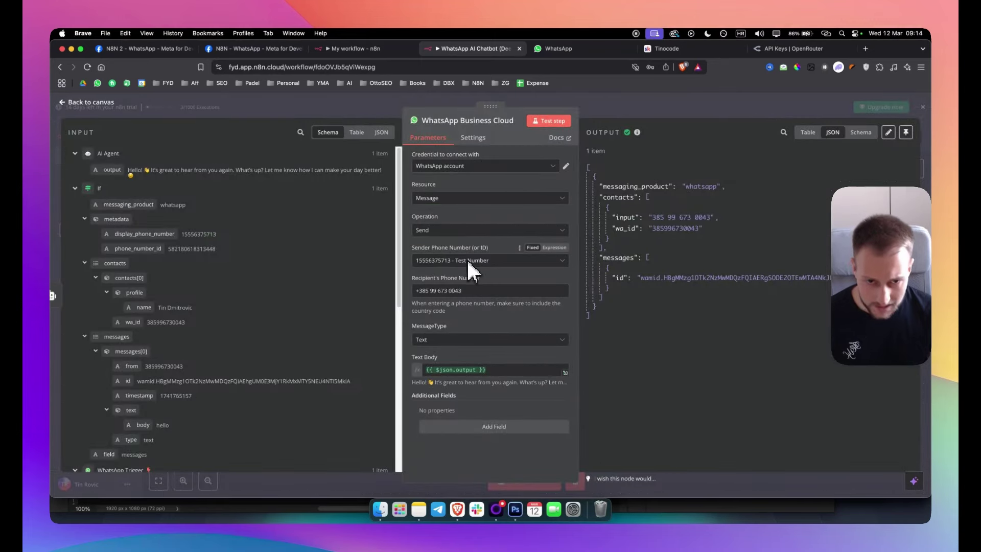
- Check the test number's phone number ID on Meta's API Setup page, and choose the Test Number as sender in My workflow's node
left_click(141, 48)
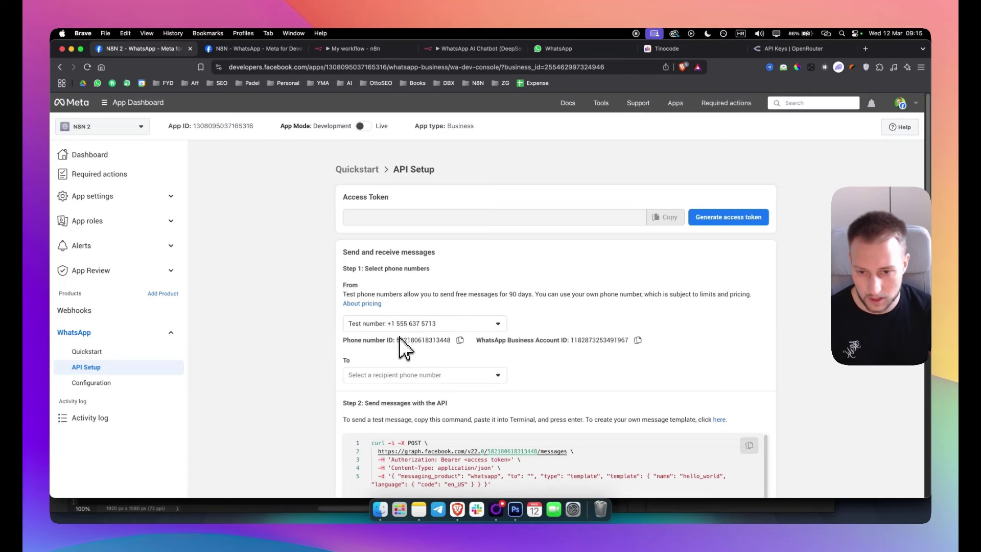
left_click_drag(397, 341, 455, 342)
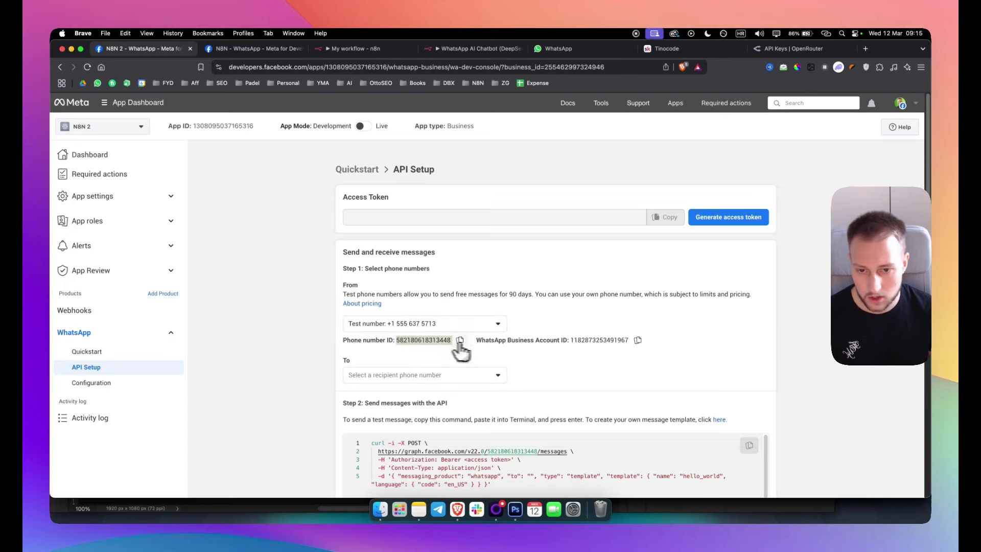
left_click(404, 51)
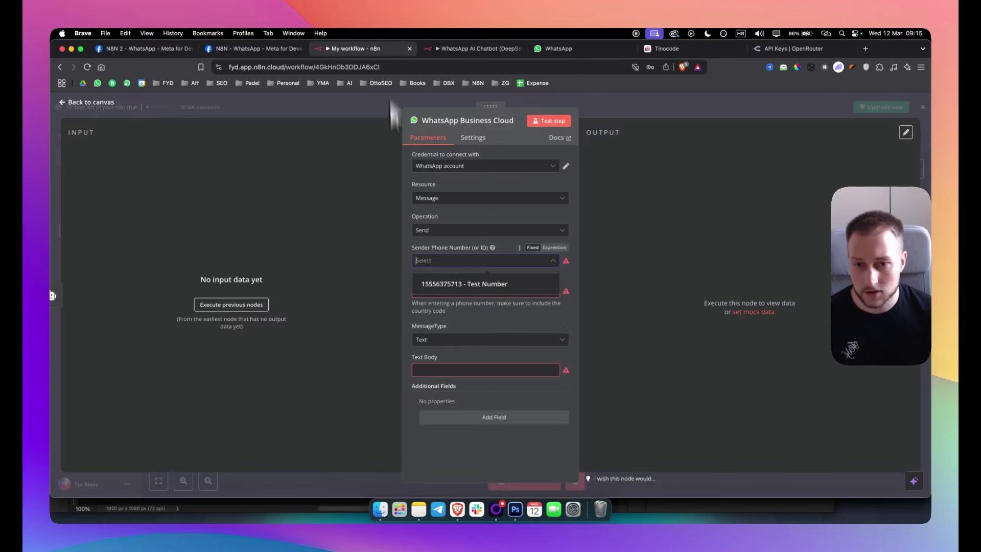
left_click(555, 248)
left_click(533, 248)
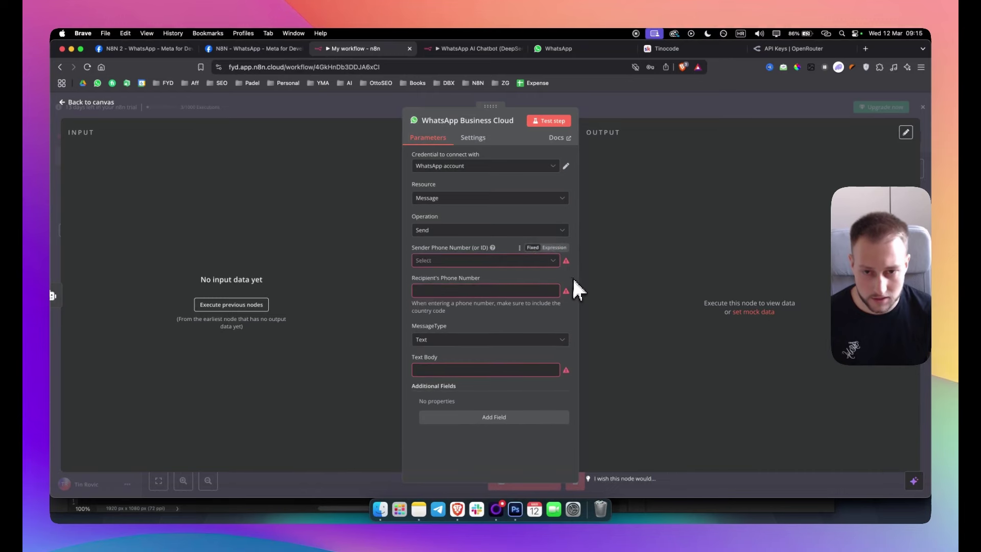
left_click(541, 259)
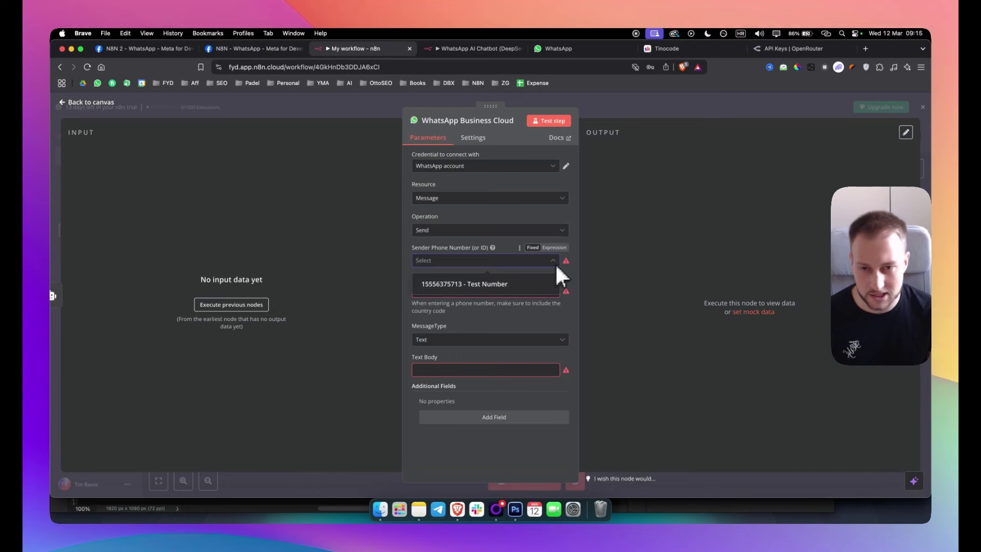
left_click(495, 283)
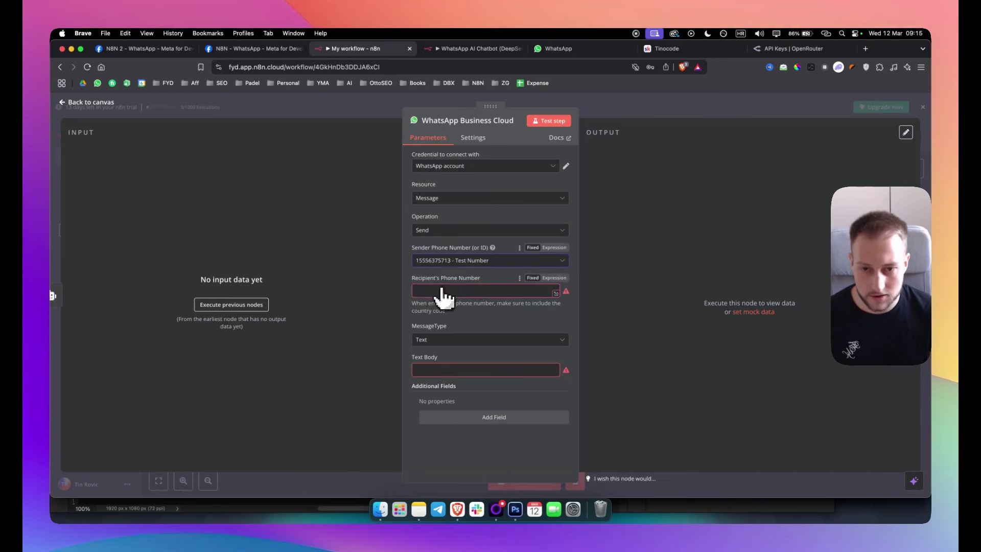
- Execute the previous nodes for input data, and fill in the Recipient's Phone Number copied from the WhatsApp AI Chatbot workflow
left_click(221, 305)
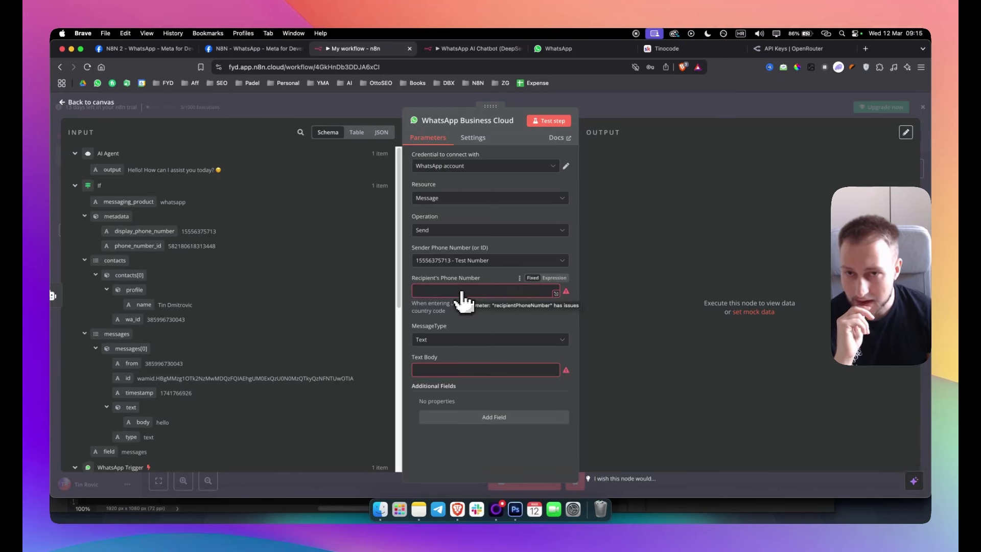
left_click(478, 49)
left_click_drag(466, 291, 401, 293)
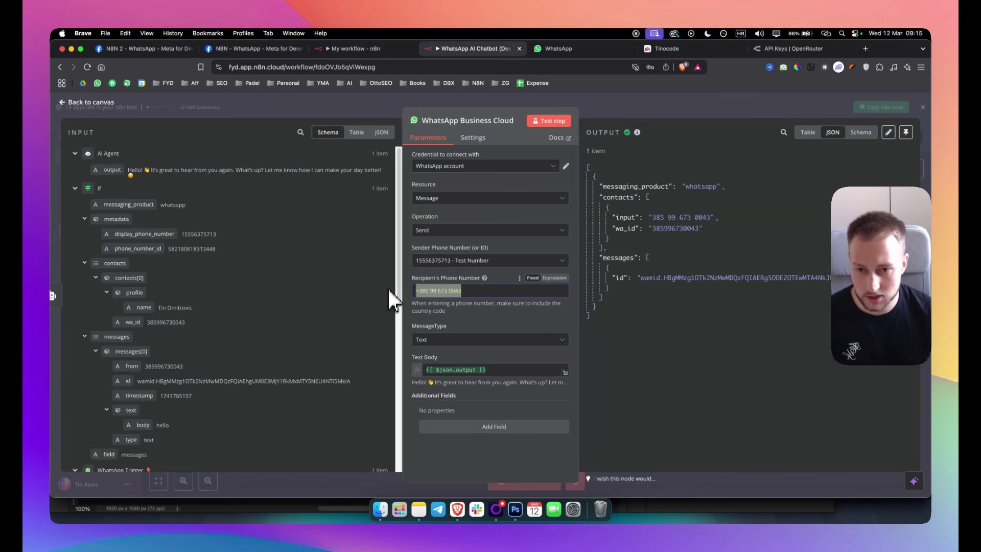
left_click(381, 49)
left_click(470, 291)
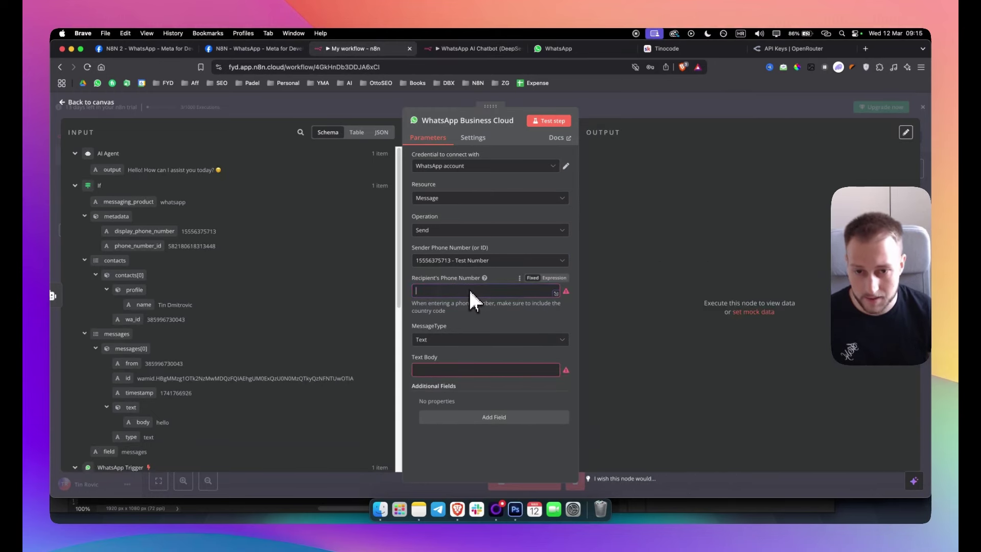
key("super+v")
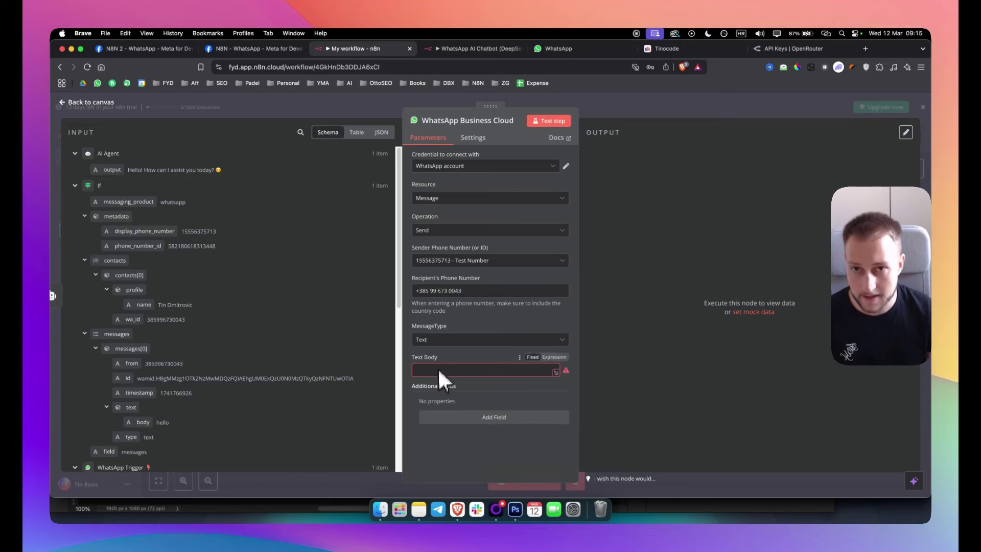
- Check the reference node's Text Body, and map My workflow's Text Body to the If node's message text body
left_click(453, 49)
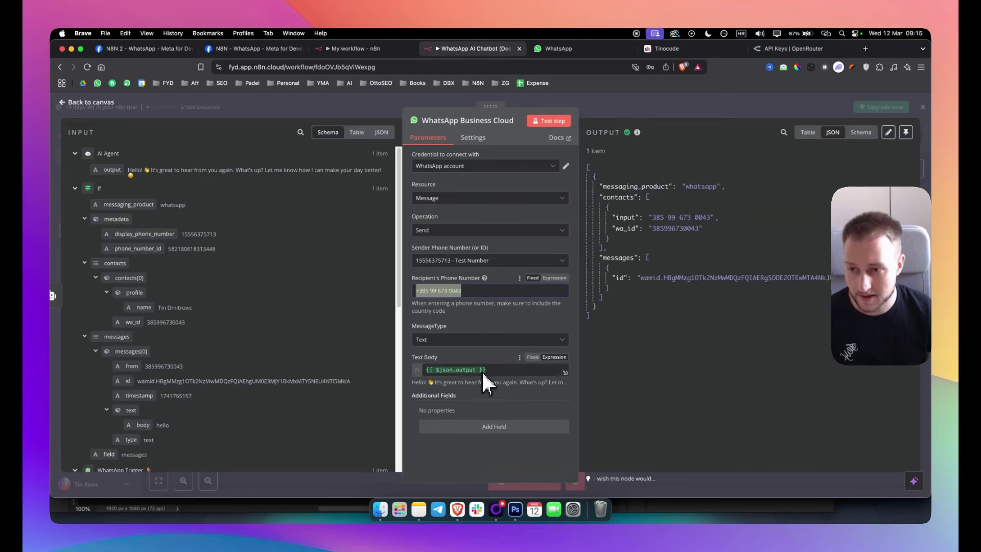
scroll(253, 354, "down", 1)
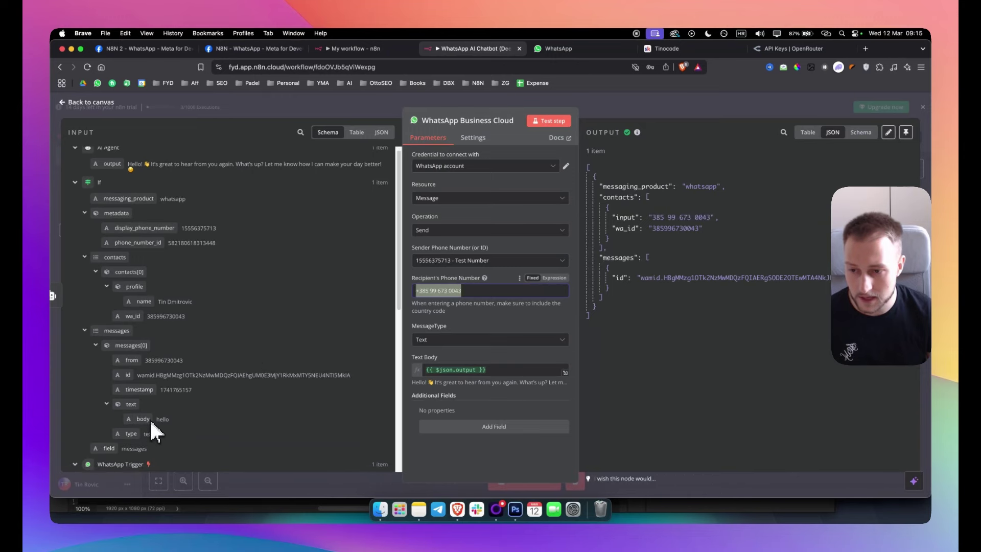
left_click(378, 49)
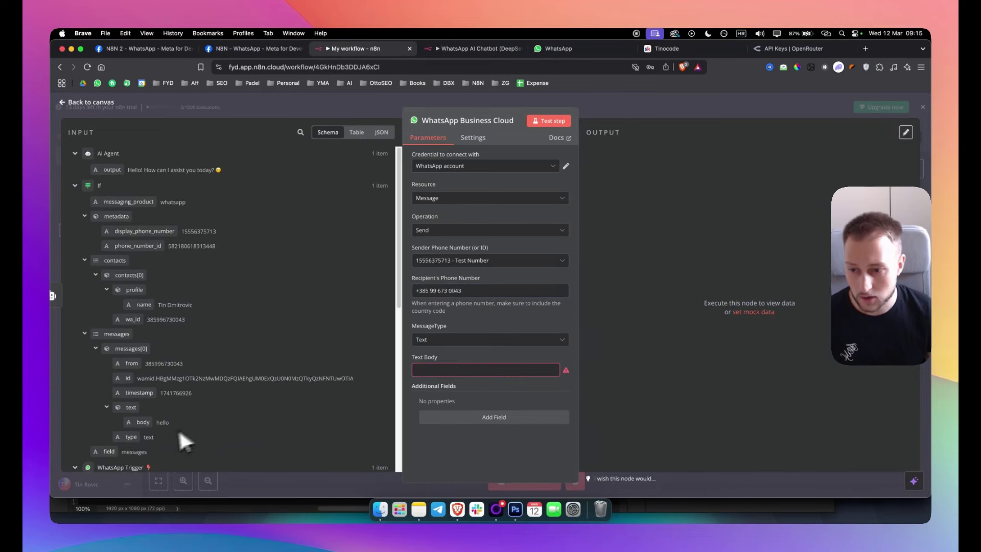
left_click_drag(141, 423, 441, 388)
left_click_drag(441, 375, 443, 372)
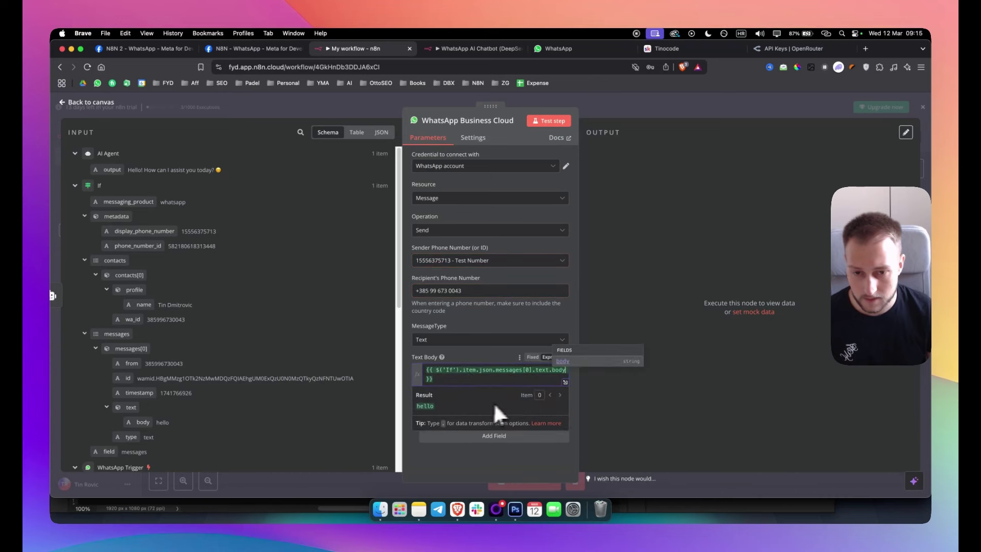
left_click(409, 360)
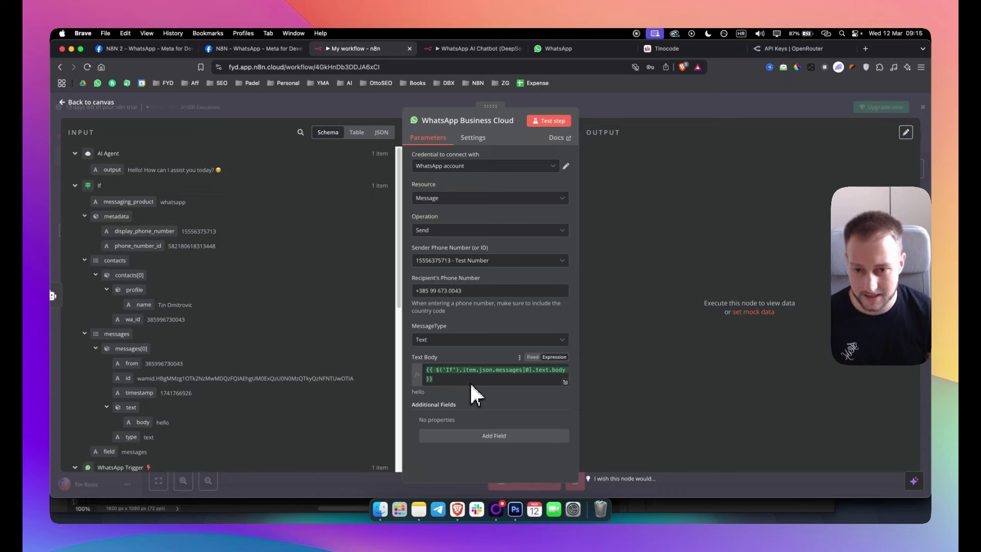
- Check the reference node's Text Body expression, and remap My workflow's Text Body to the AI Agent's output
left_click(487, 45)
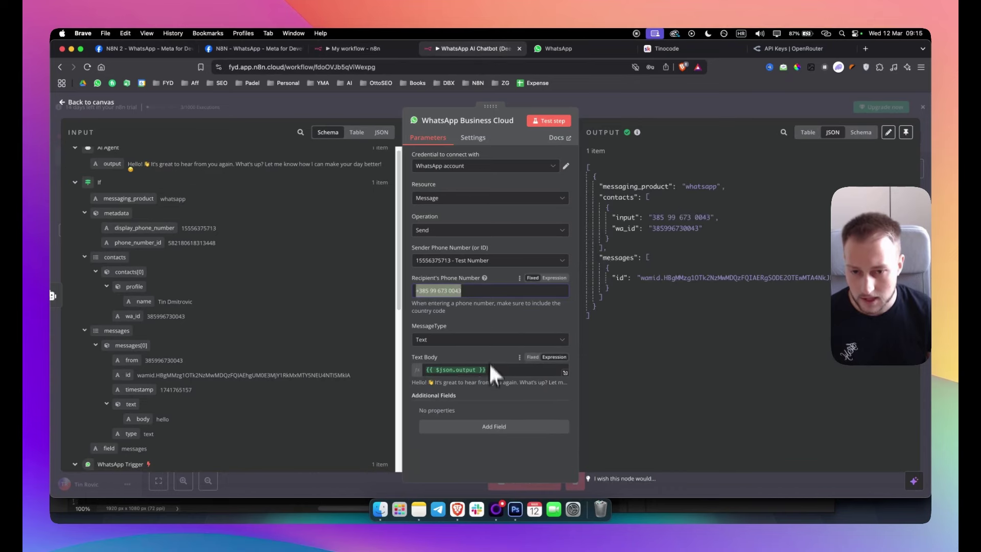
left_click_drag(487, 369, 412, 373)
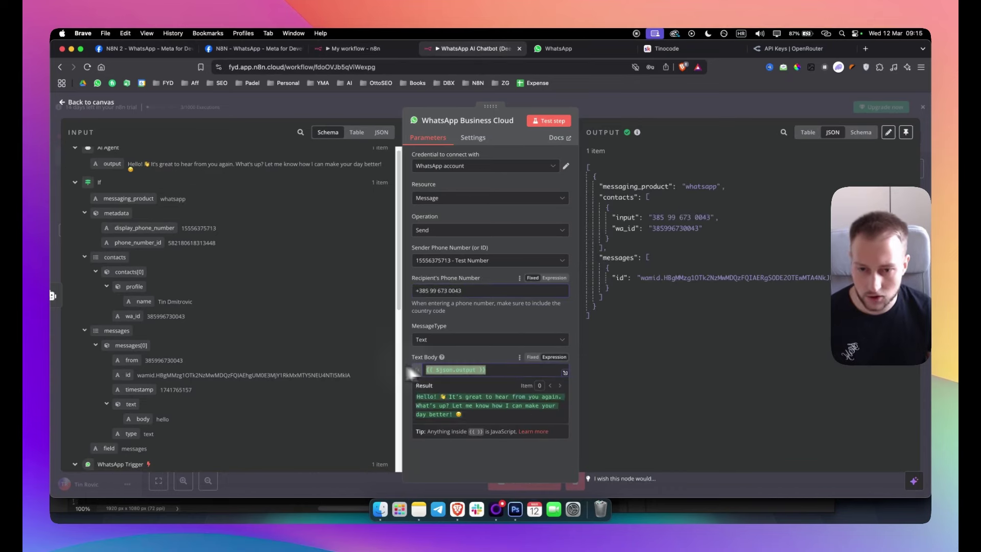
left_click(472, 356)
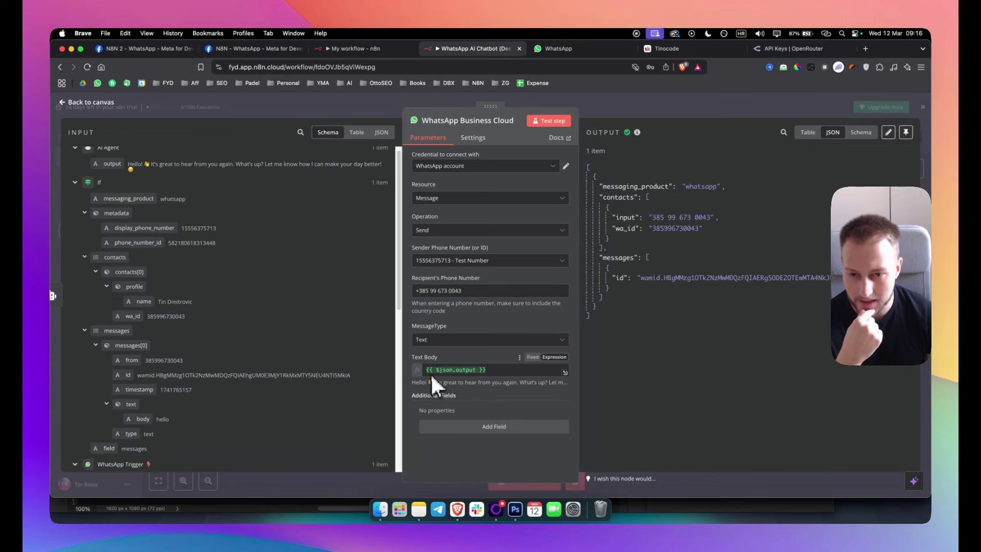
left_click(357, 49)
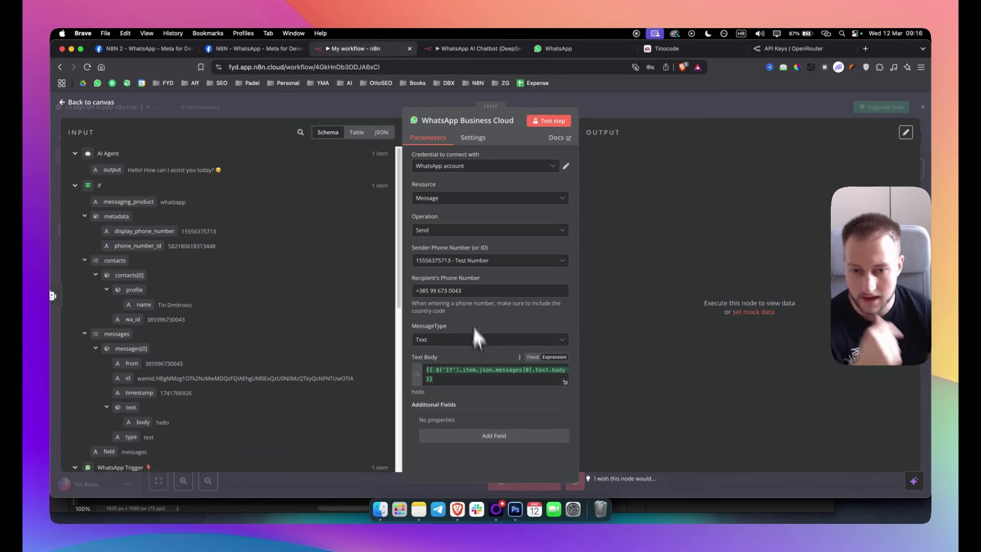
left_click(424, 376)
key("BackSpace")
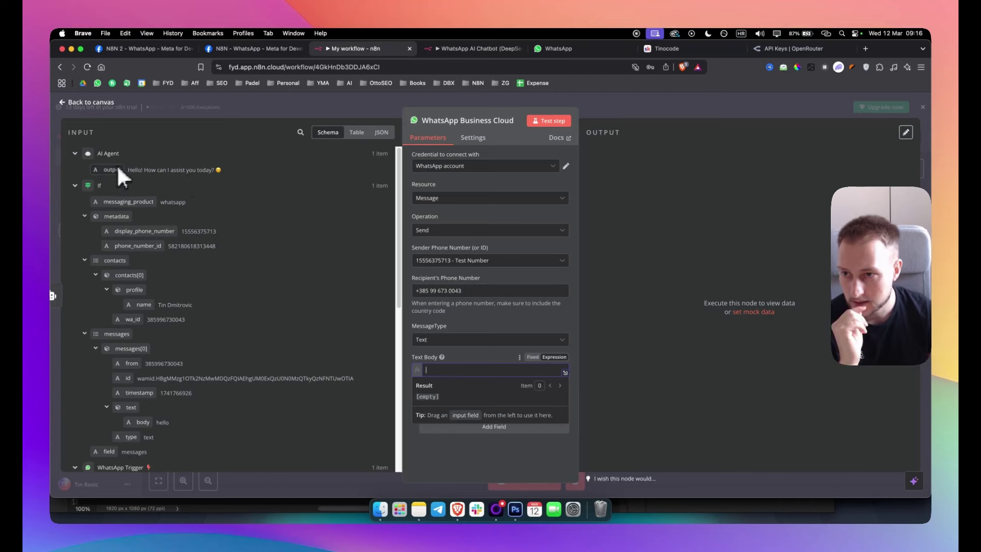
left_click_drag(118, 170, 445, 373)
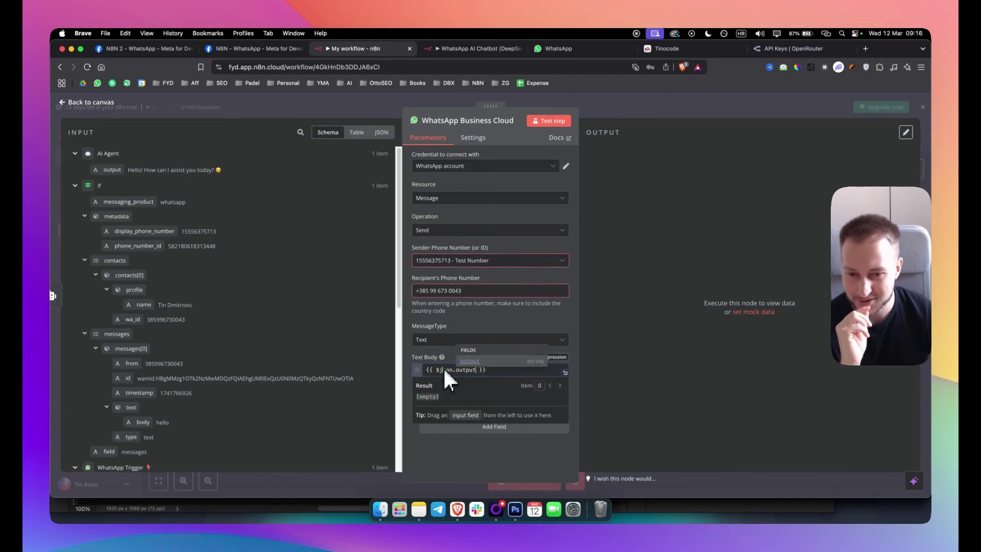
left_click(410, 354)
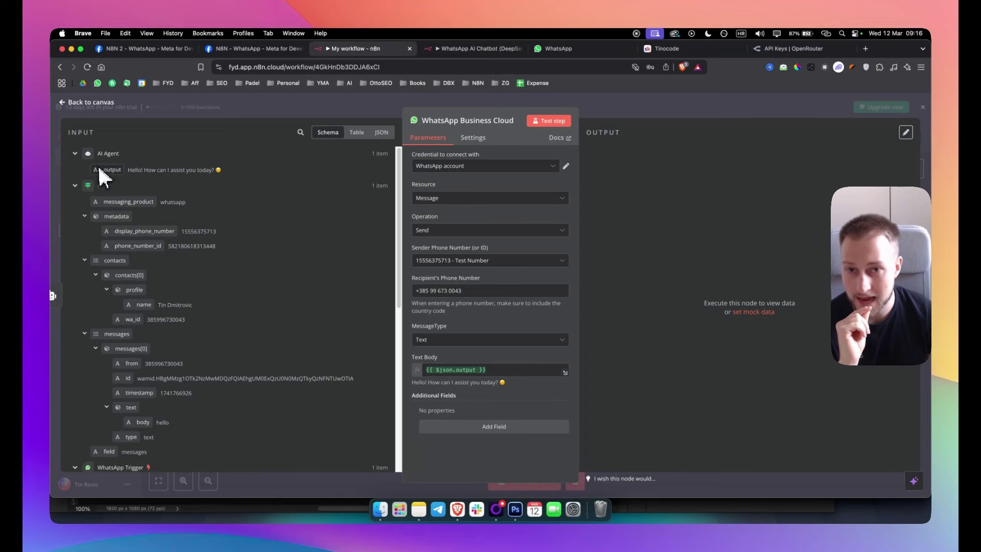
left_click(613, 114)
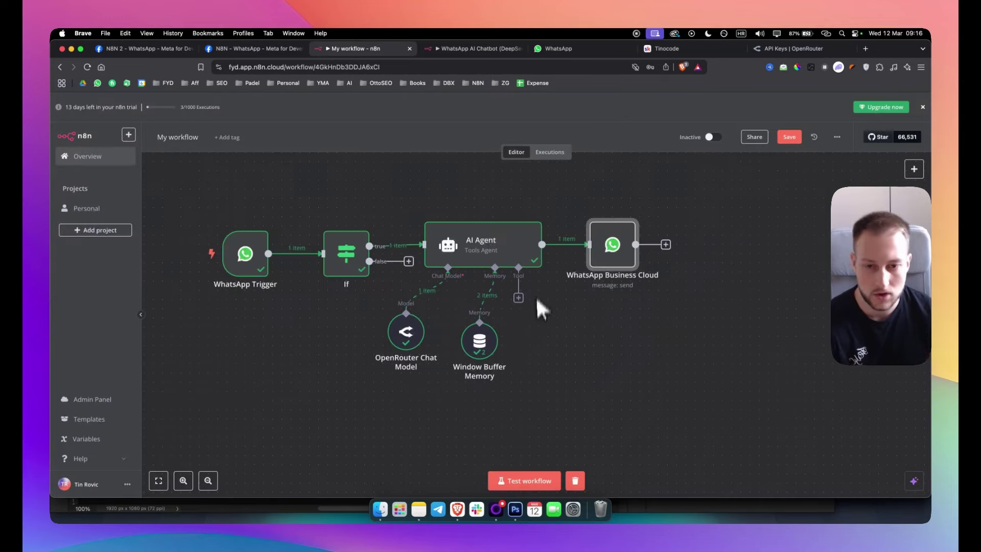
- Start a test run of My workflow, and send "hello how are you doing" to the test number in WhatsApp
scroll(593, 327, "left", 2)
scroll(593, 327, "right", 2)
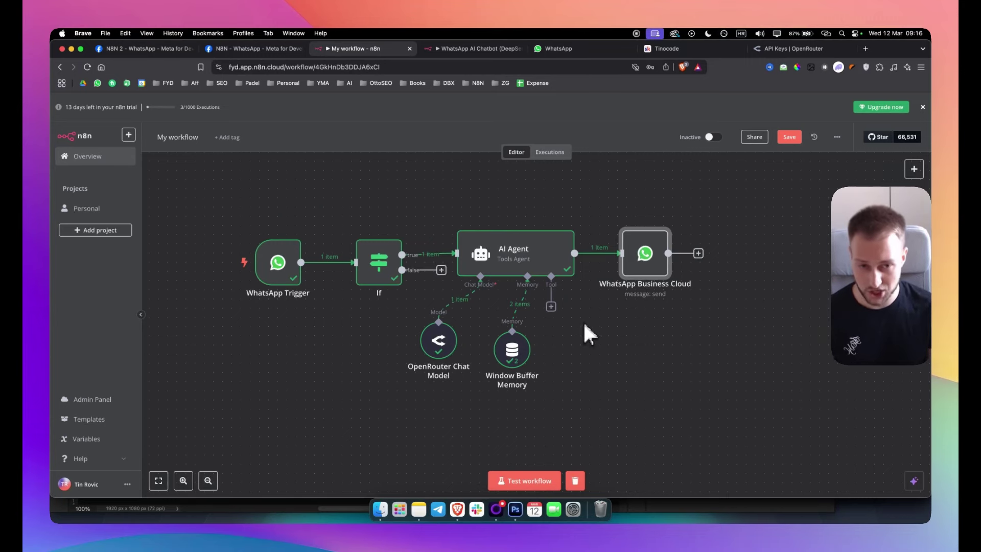
scroll(598, 331, "up", 1)
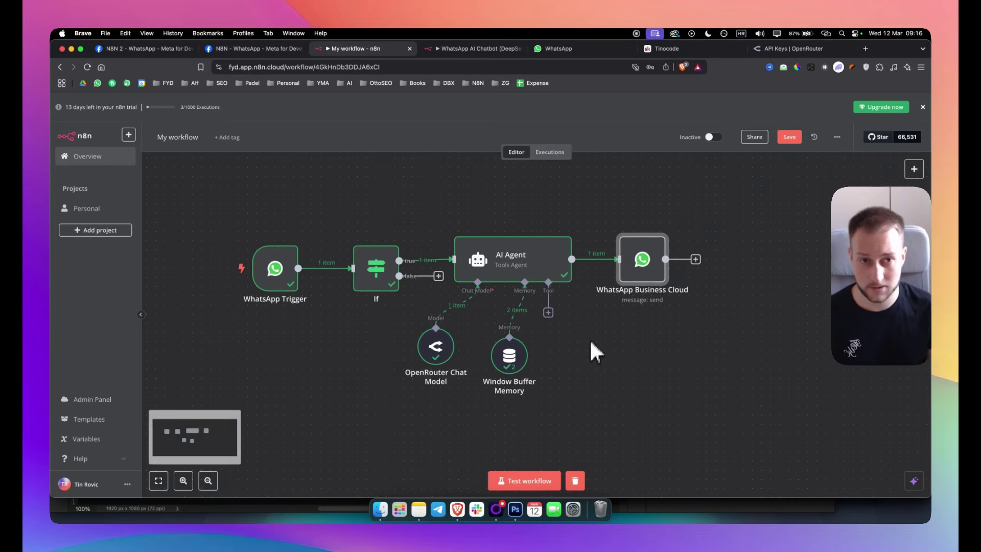
scroll(601, 359, "down", 3)
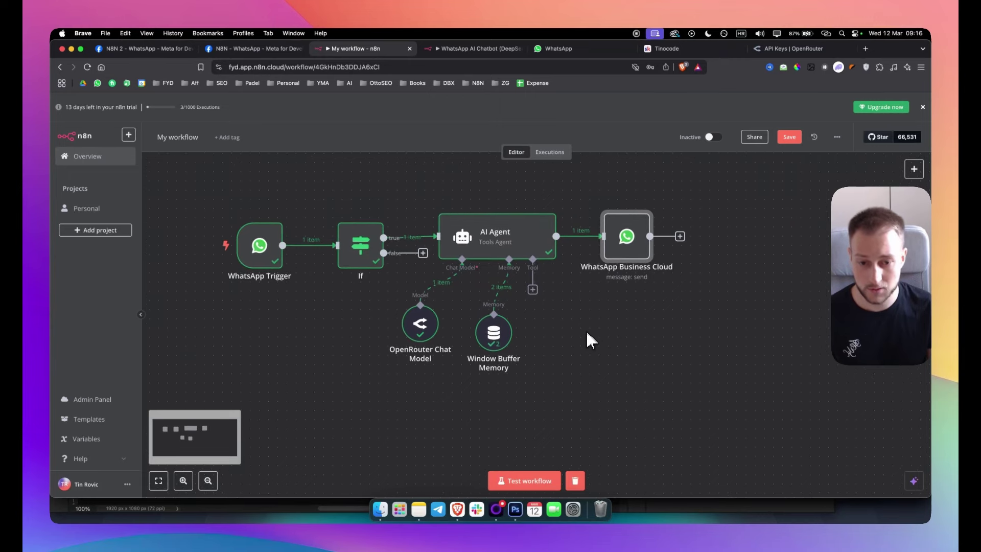
left_click(529, 480)
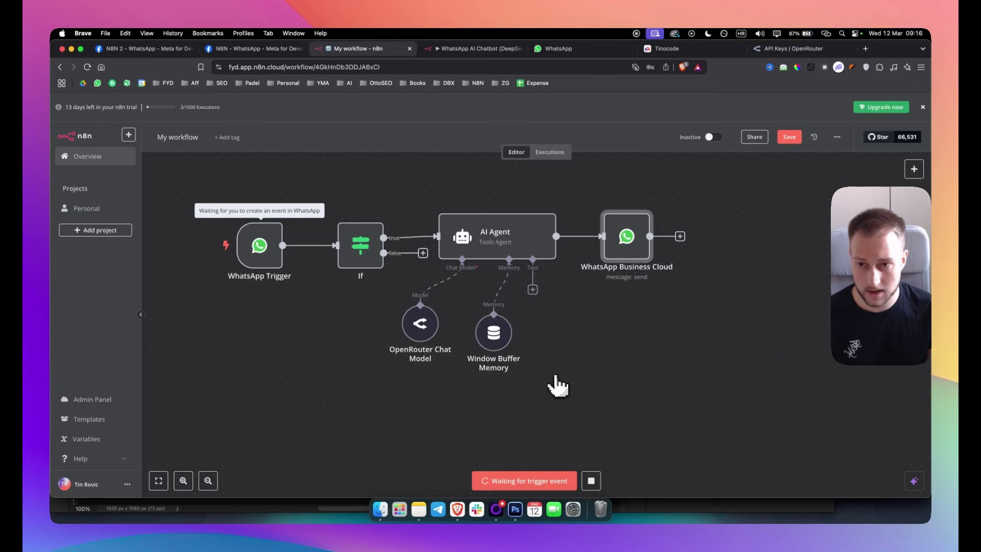
left_click(567, 49)
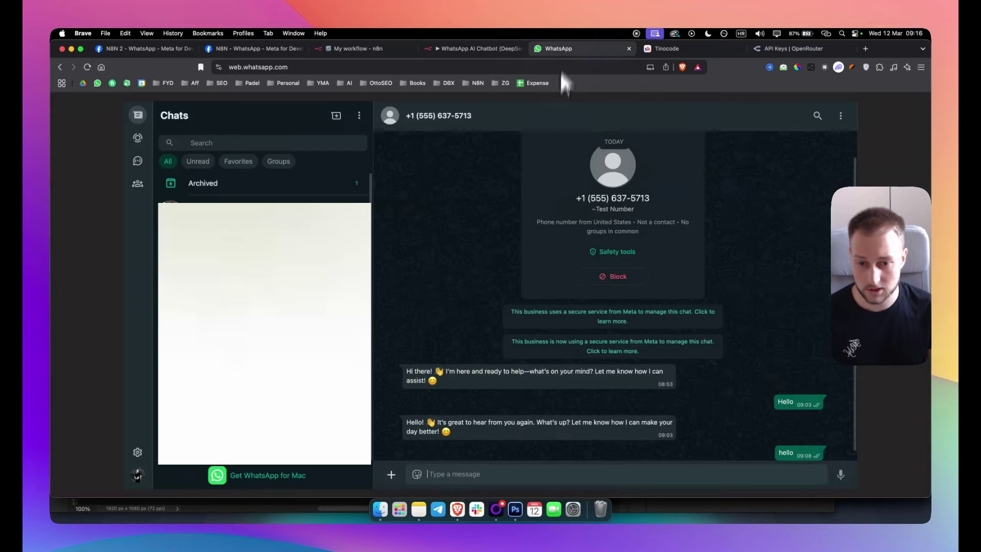
type("hello how ")
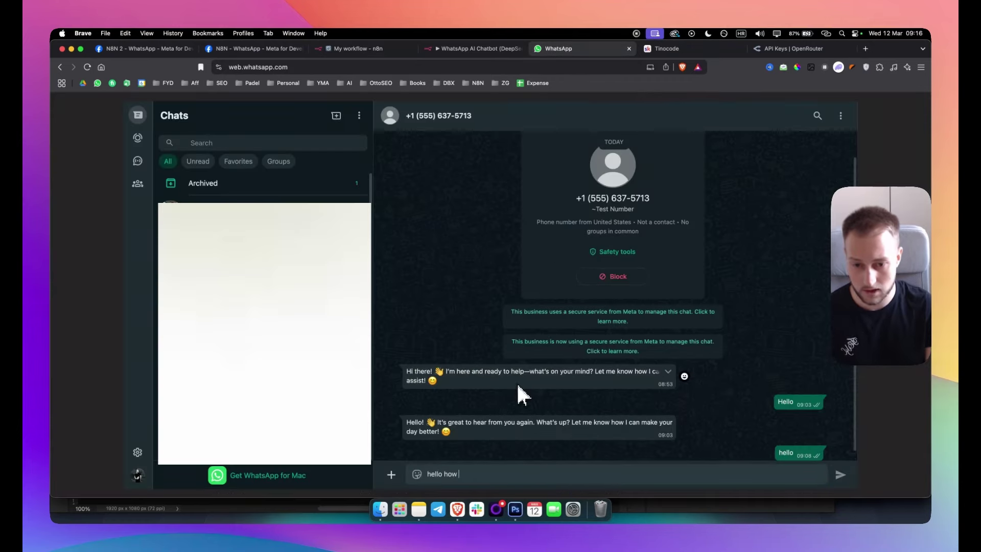
type("are you doing")
key("Return")
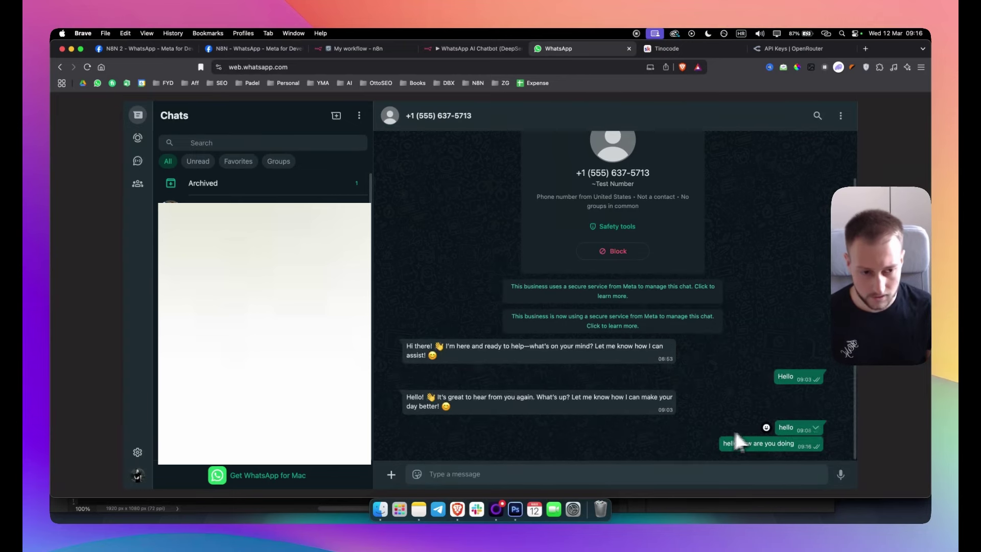
- Check the execution in My workflow, and read the chatbot's reply in the WhatsApp chat
left_click(478, 49)
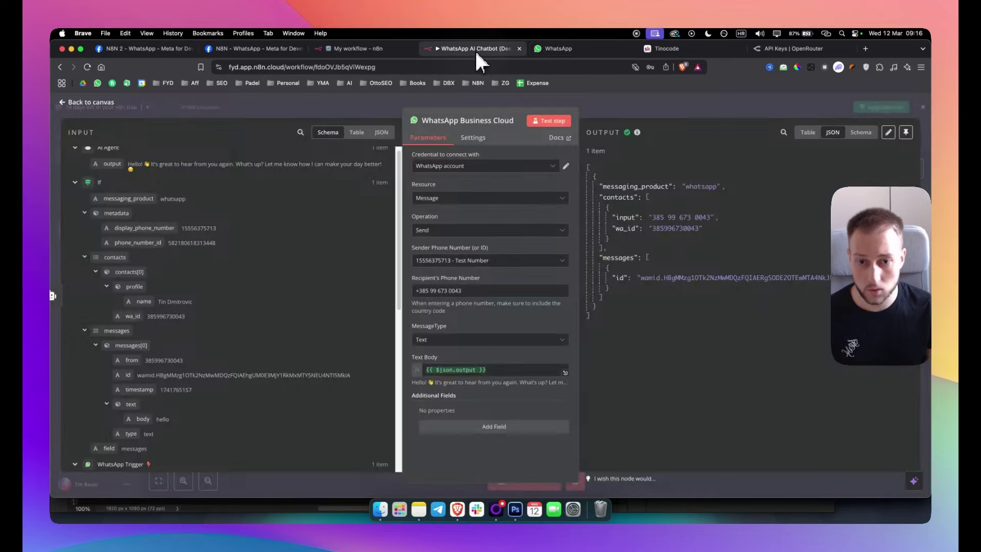
left_click(384, 50)
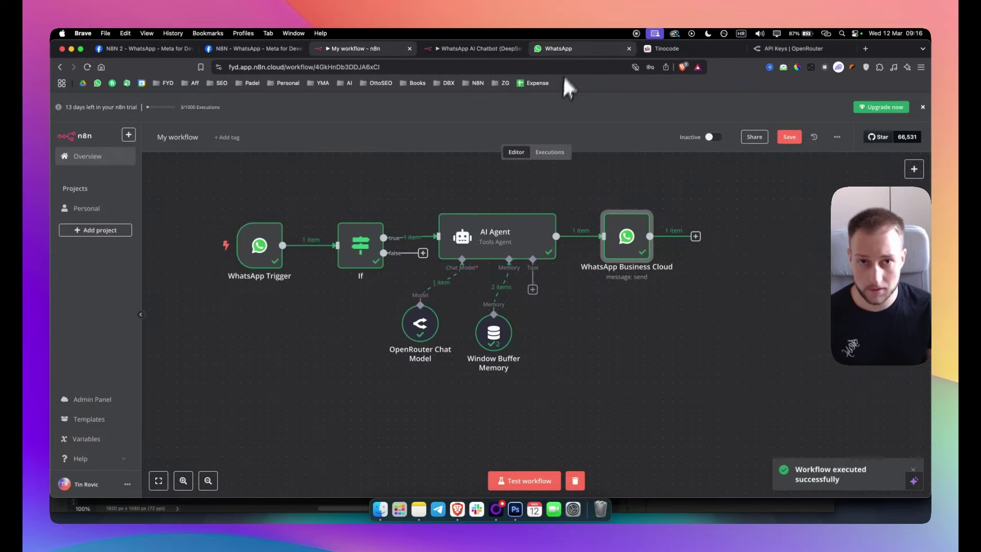
left_click(568, 50)
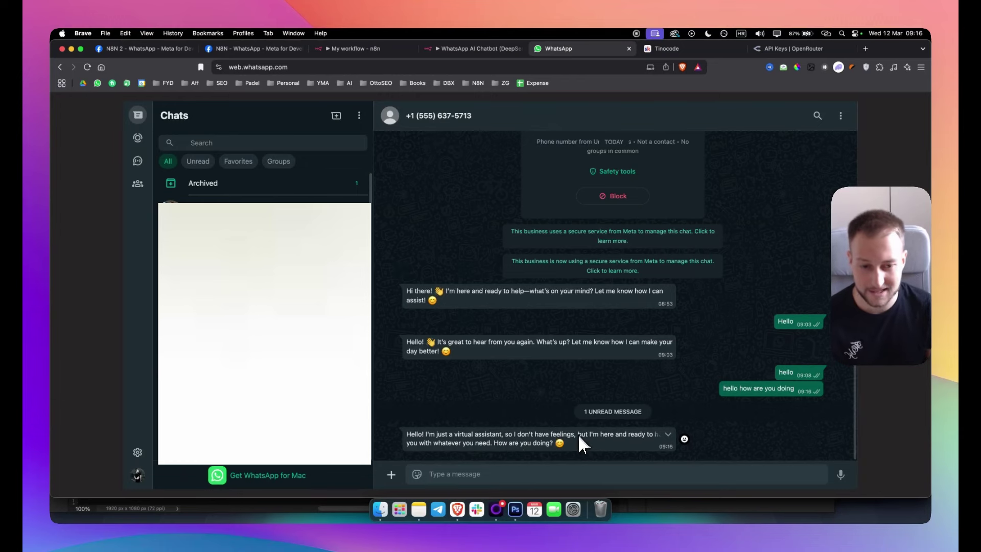
left_click_drag(578, 434, 412, 431)
left_click(598, 446)
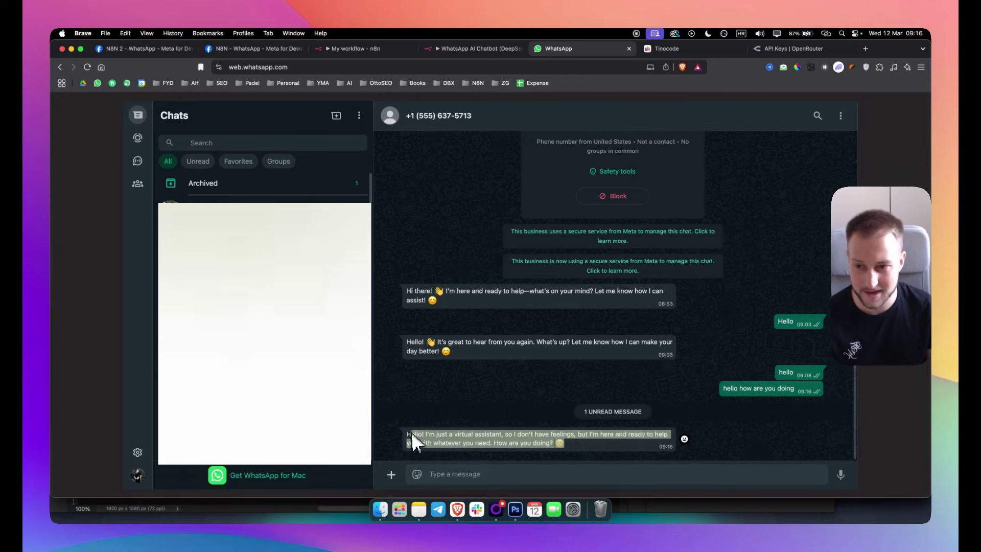
left_click(412, 431)
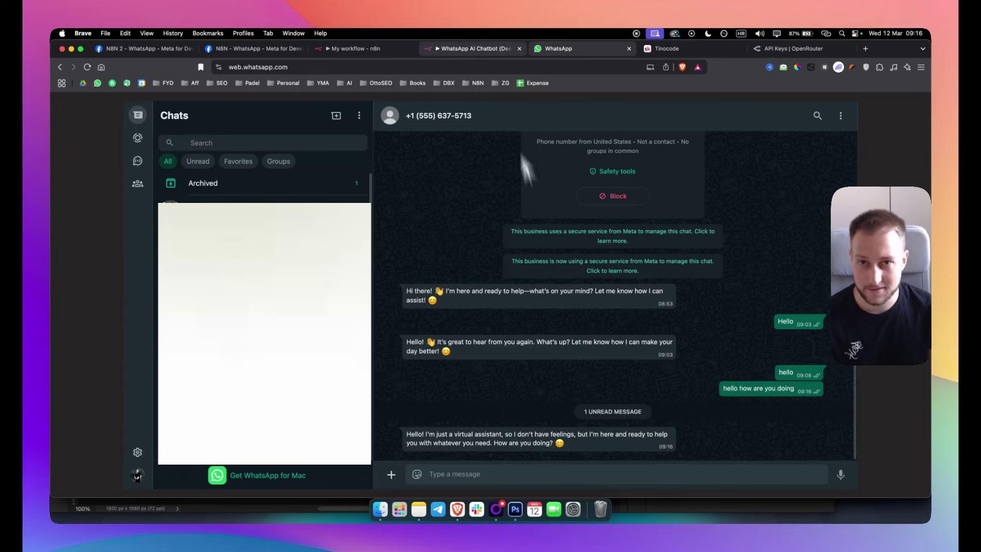
- Browse the free models offered in My workflow's OpenRouter Chat Model node by filtering the model list for "free"
left_click(345, 49)
scroll(603, 326, "up", 2)
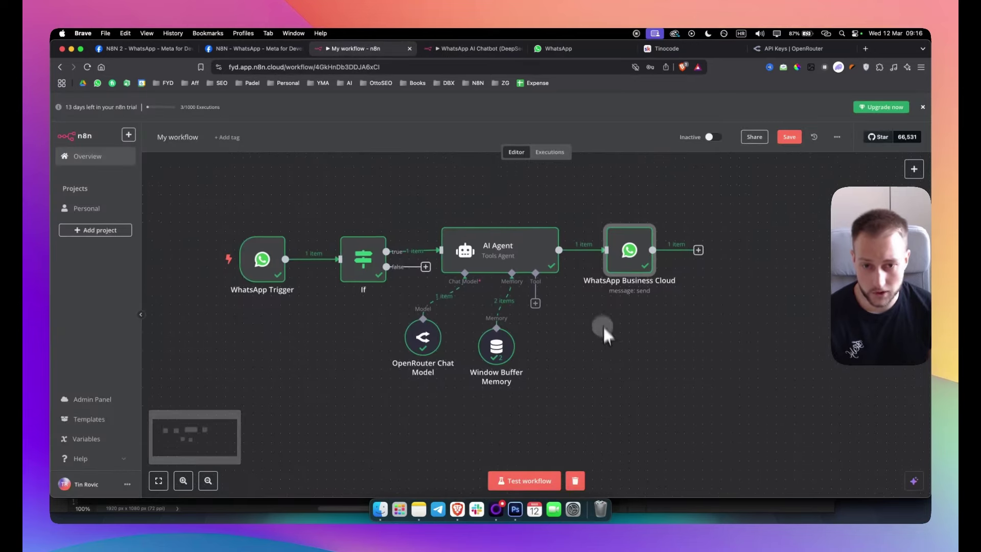
scroll(595, 356, "right", 2)
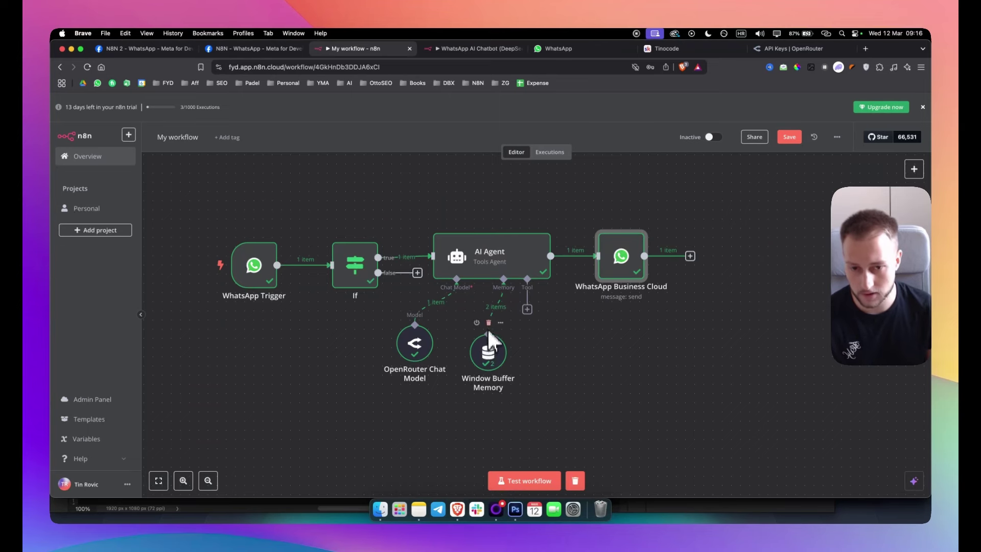
double_click(415, 349)
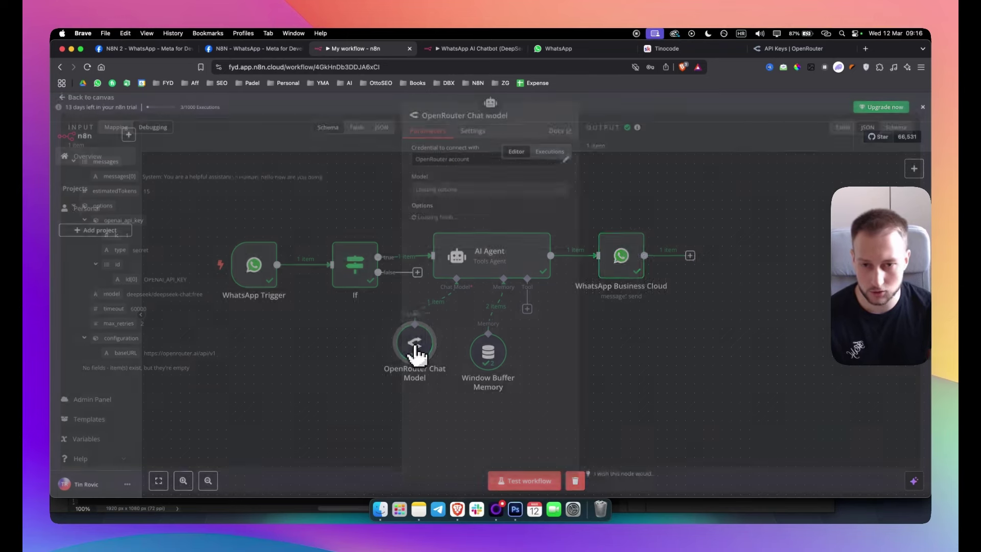
left_click(467, 194)
type("free")
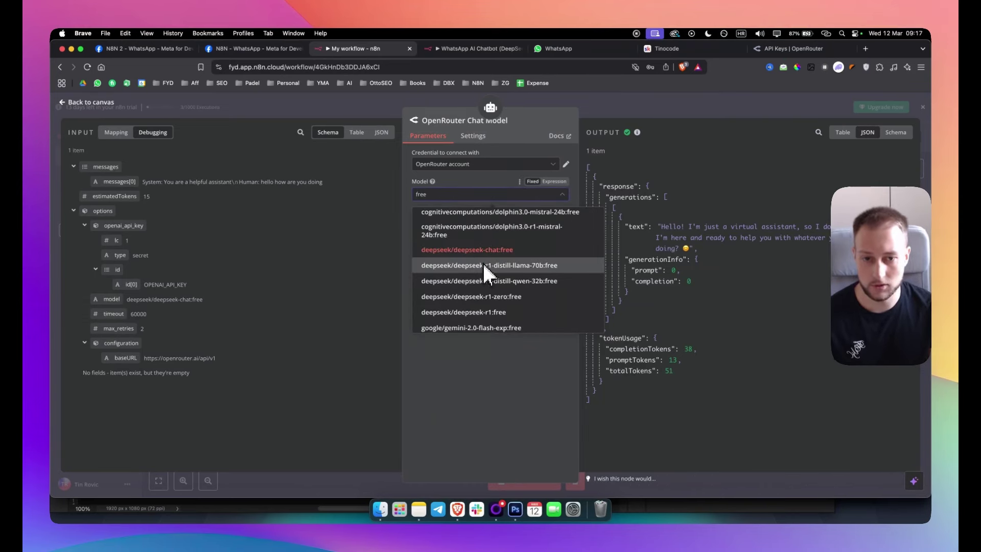
scroll(483, 265, "down", 2)
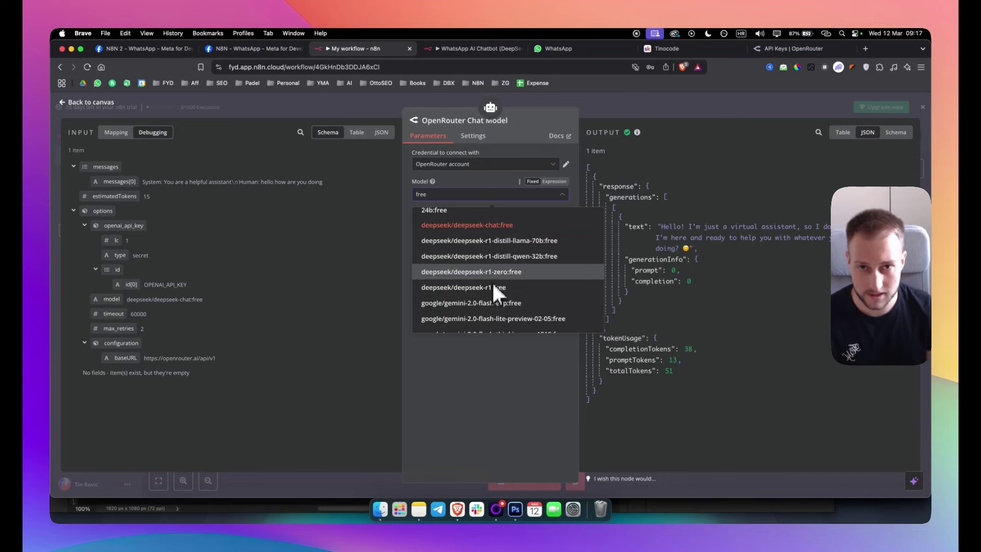
left_click(593, 103)
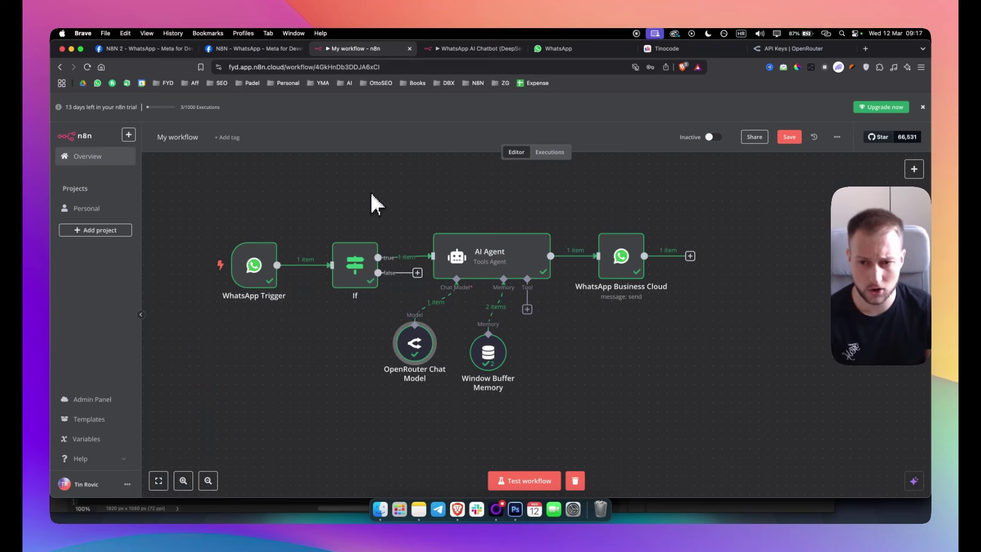
- Search the nodes that could follow WhatsApp Business Cloud for "tele" and "mess", without adding one
mouse_move(268, 272)
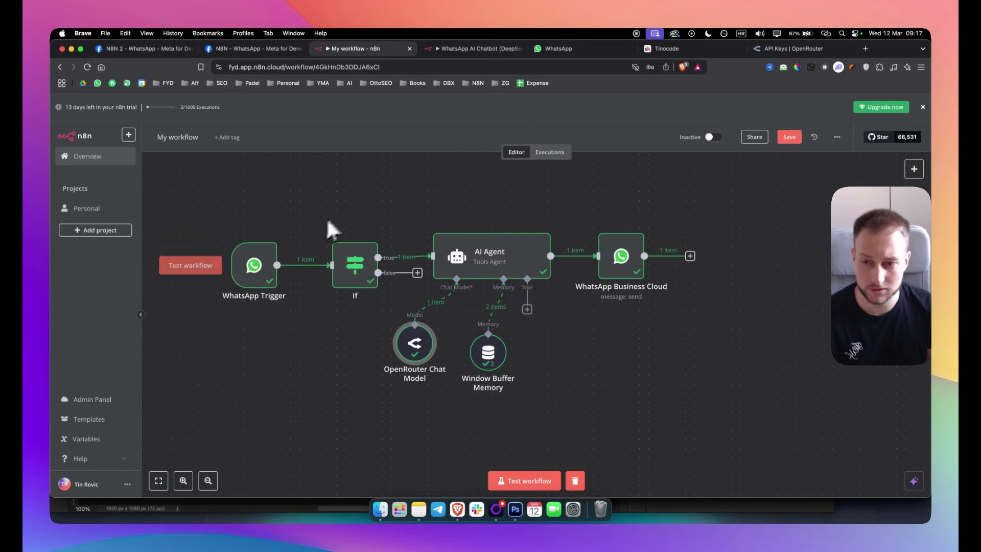
left_click(690, 256)
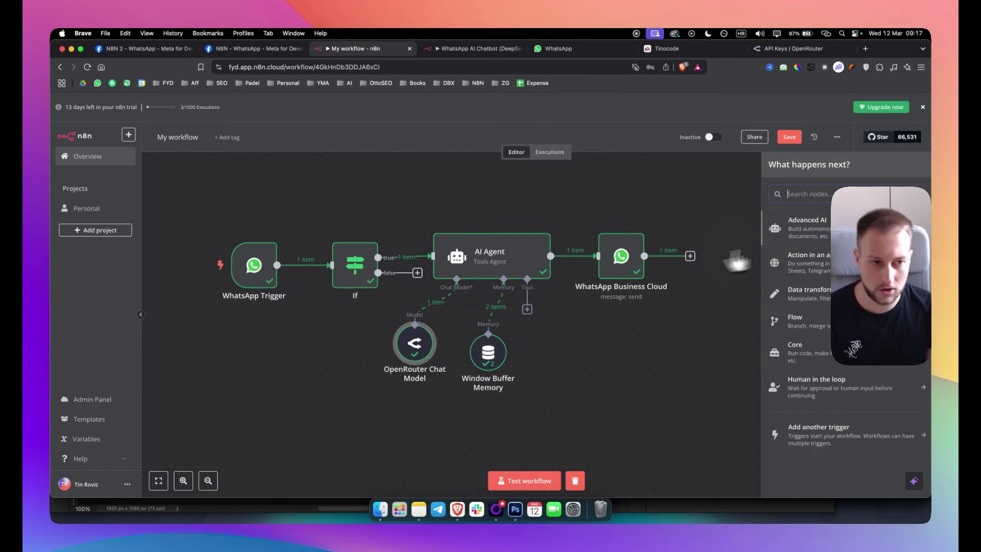
type("tele")
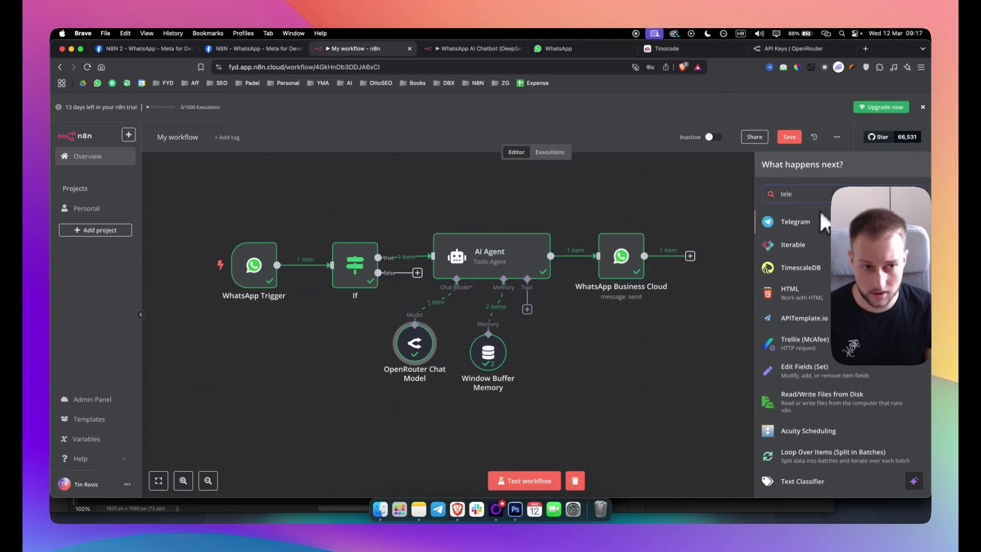
key("super+a")
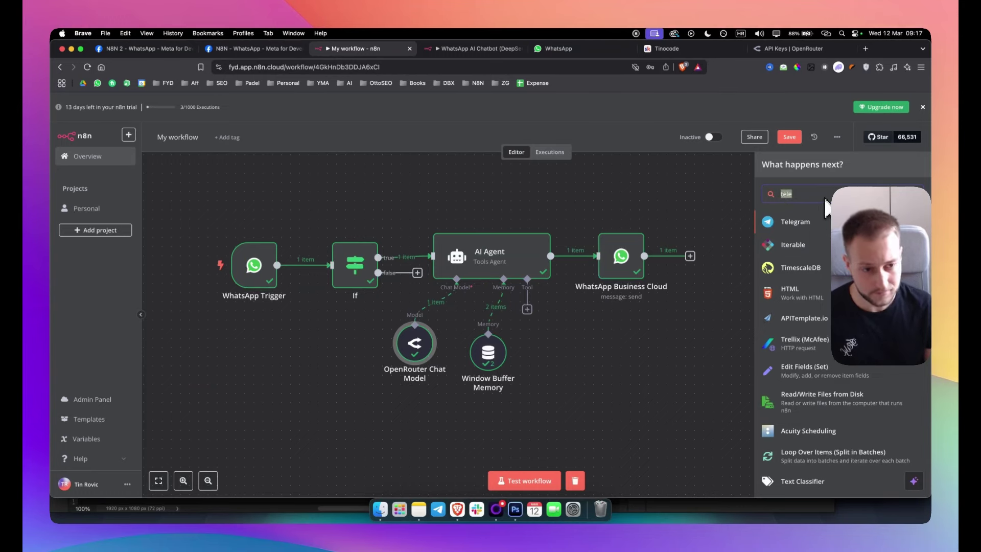
type("mess")
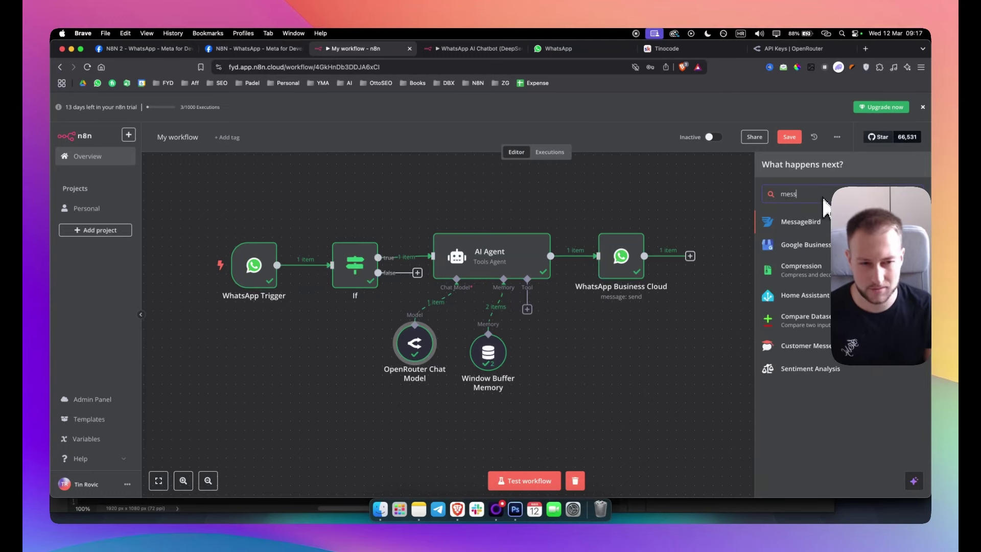
key("super+a")
key("BackSpace")
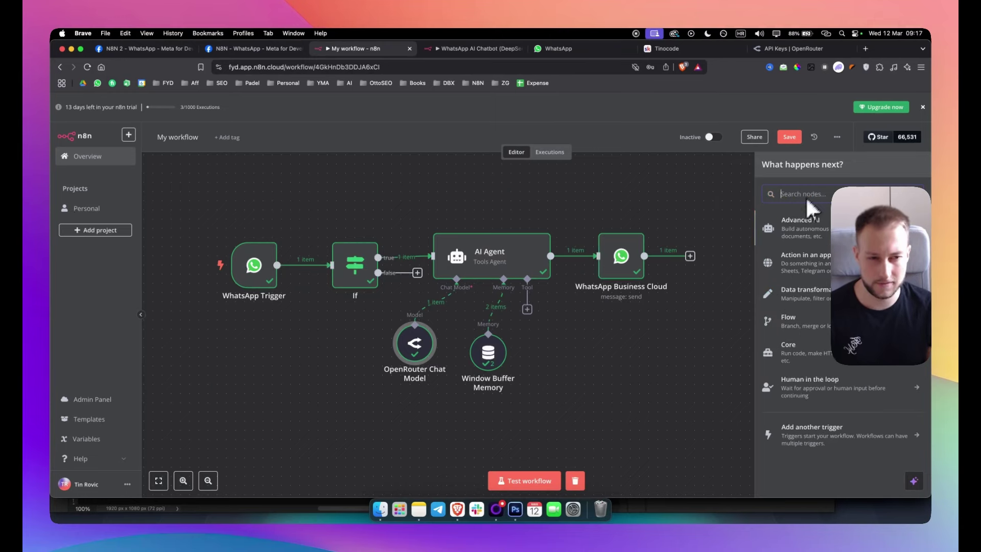
left_click(708, 335)
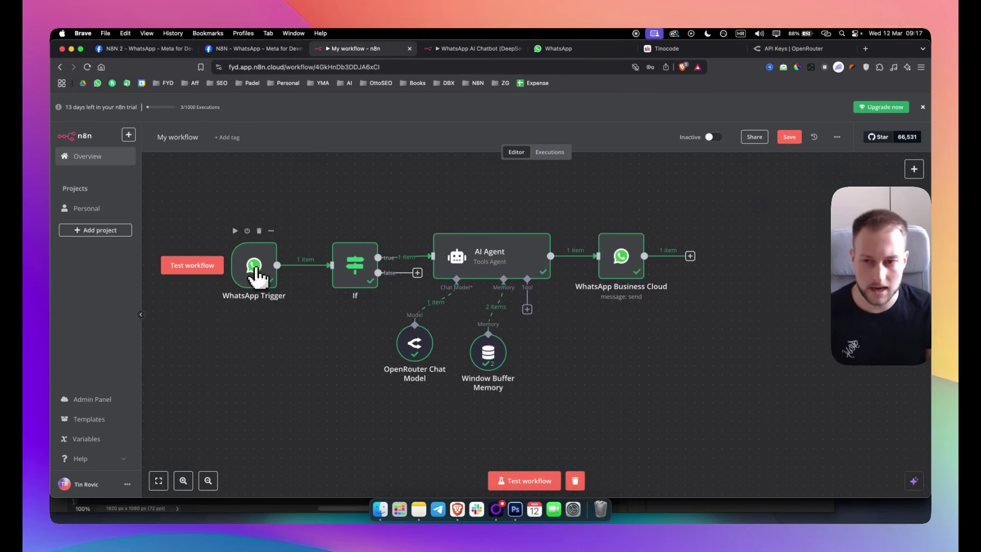
- Shift the WhatsApp Trigger and If nodes slightly away from the AI Agent to even out the canvas layout
left_click_drag(243, 271, 234, 270)
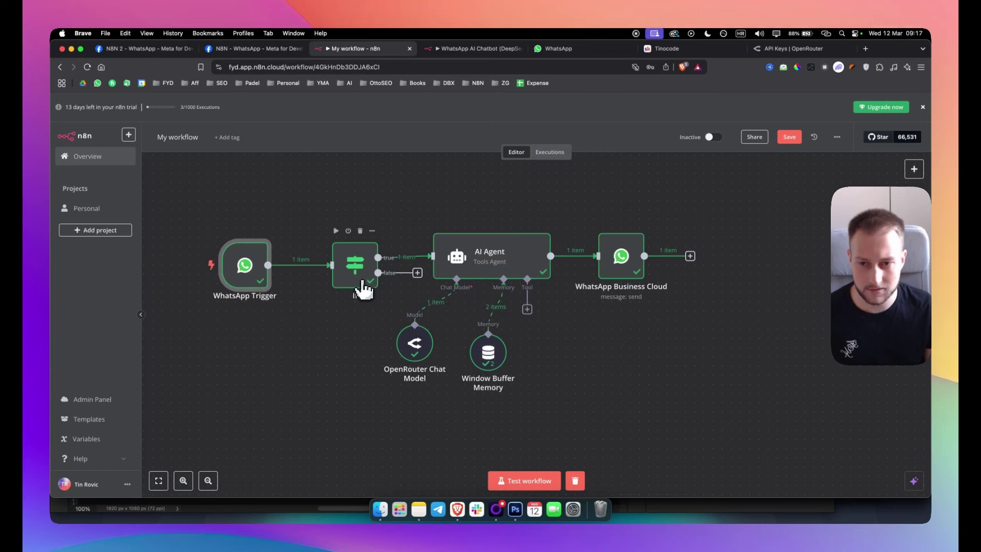
mouse_move(364, 285)
left_mouse_down()
mouse_move(350, 284)
mouse_move(360, 284)
left_mouse_up()
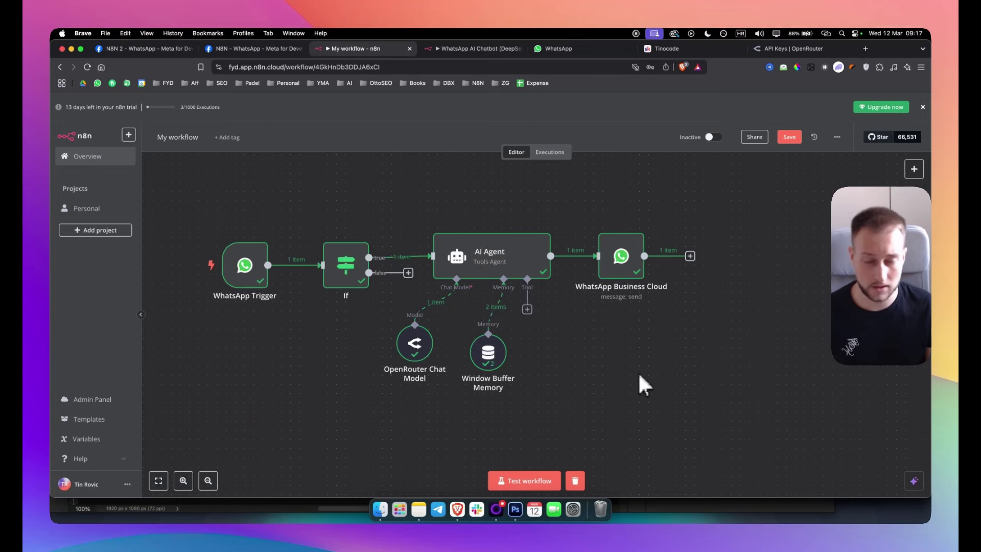
left_click_drag(608, 365, 615, 339)
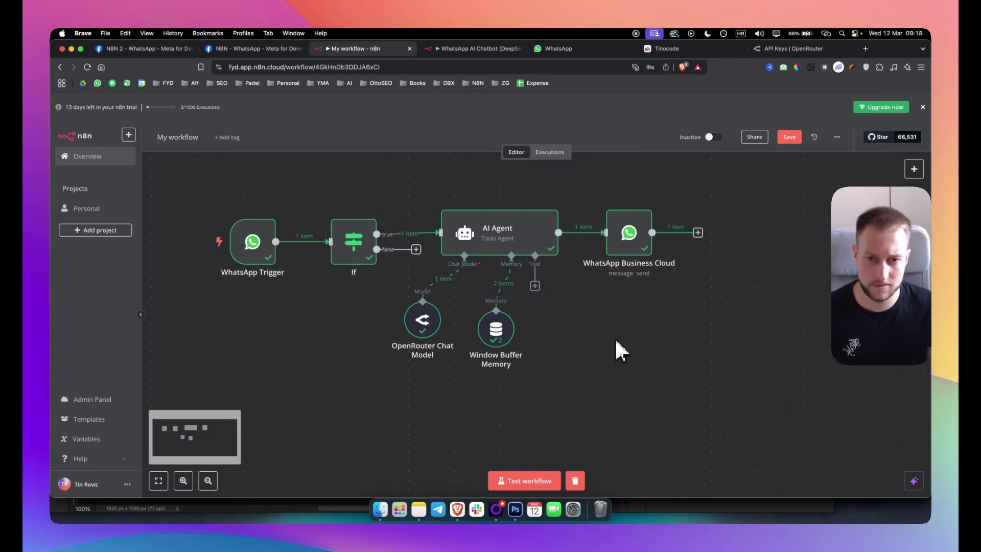
scroll(596, 320, "up", 3)
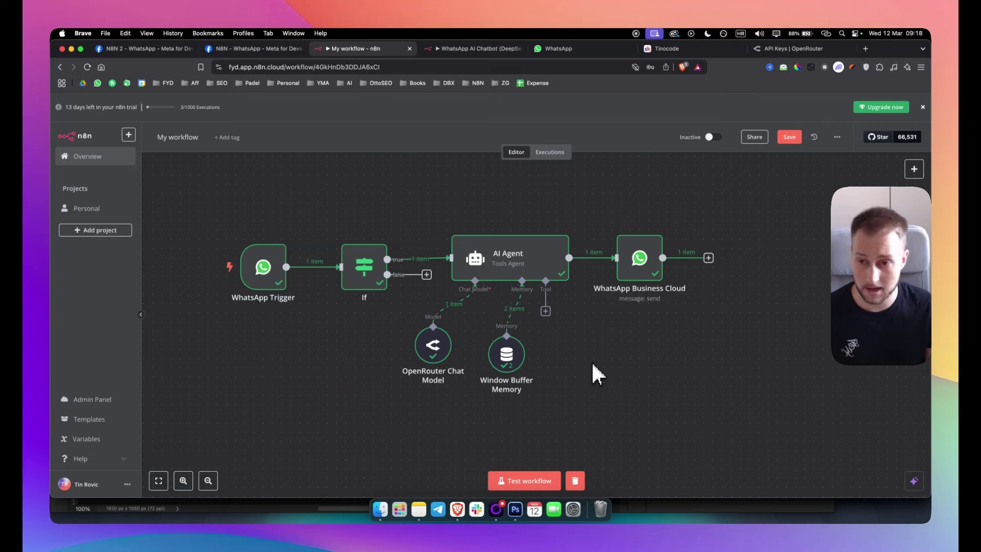
- Read through the Tinocode community's About page on Skool, and return to My workflow in n8n
left_click(698, 49)
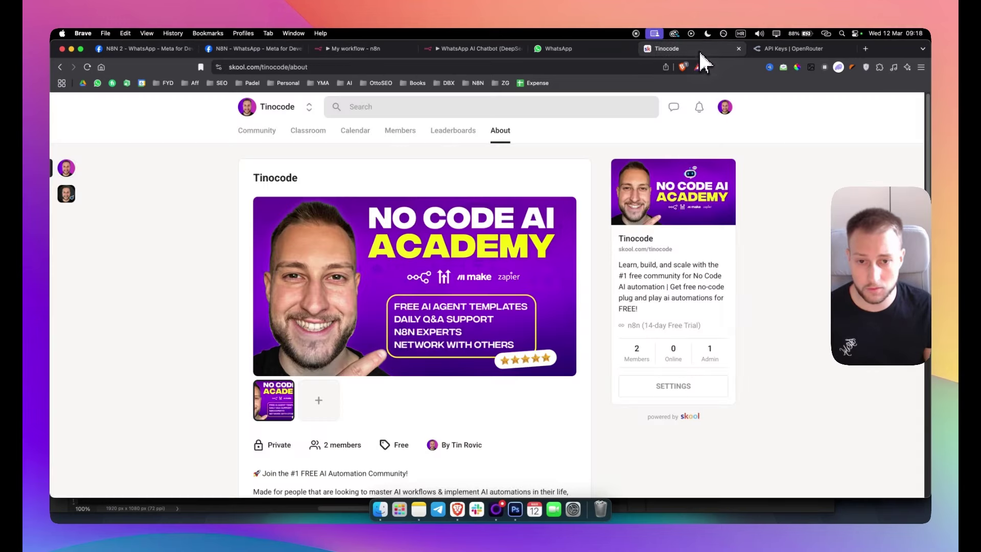
scroll(335, 332, "down", 1)
scroll(292, 342, "up", 1)
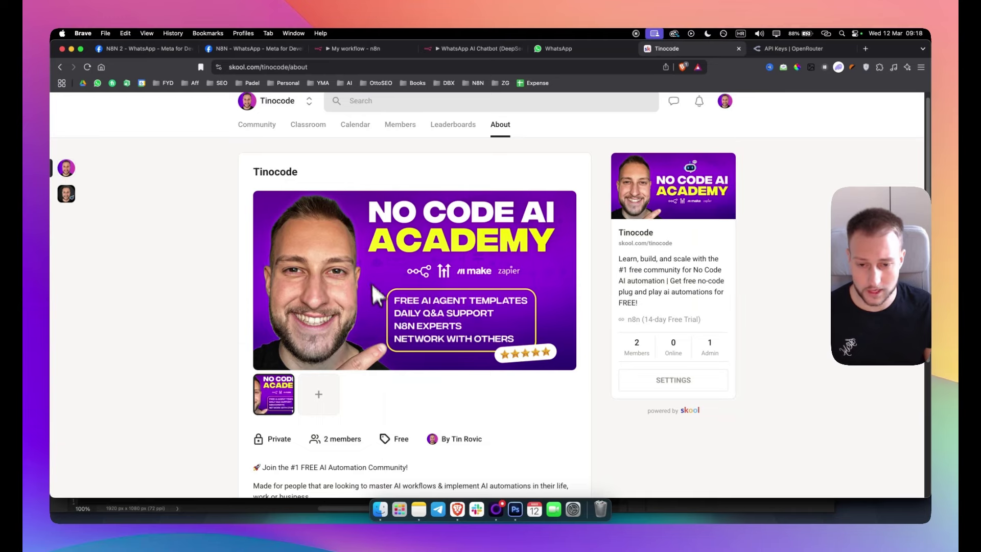
scroll(345, 350, "down", 5)
scroll(327, 357, "down", 7)
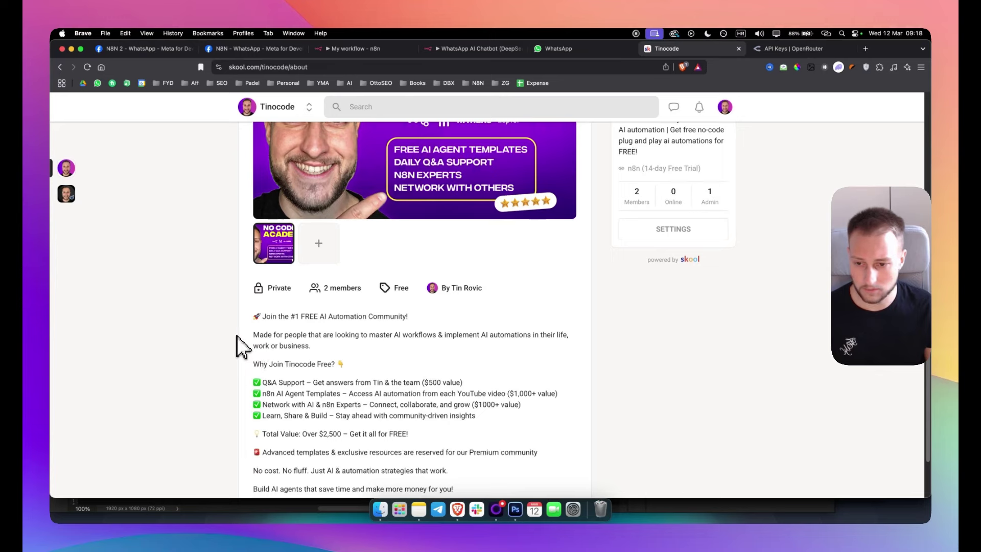
scroll(240, 347, "up", 12)
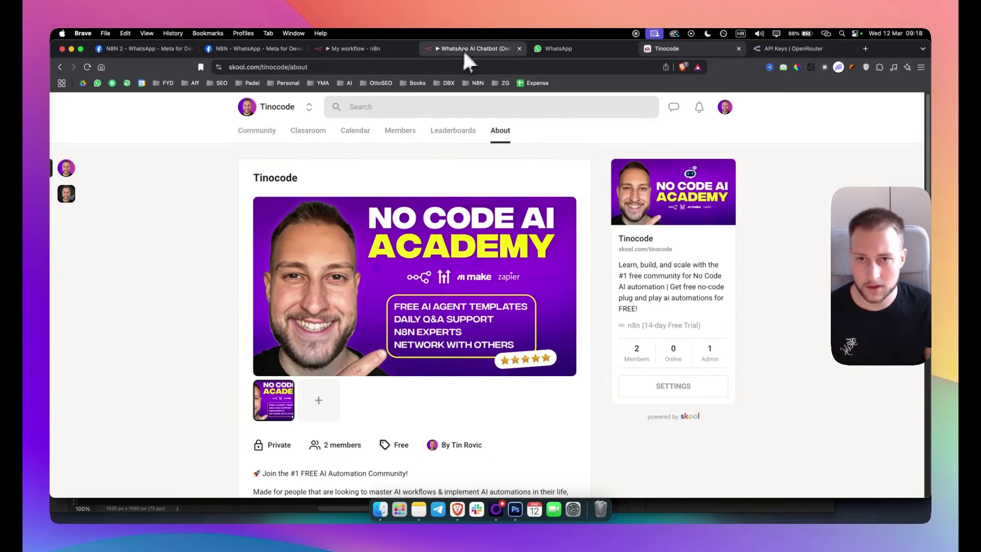
left_click(369, 49)
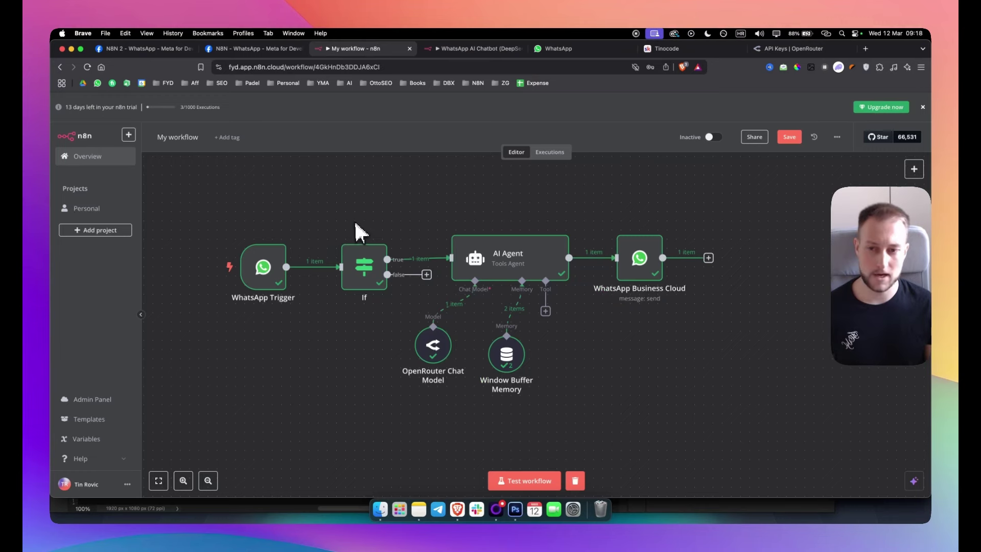